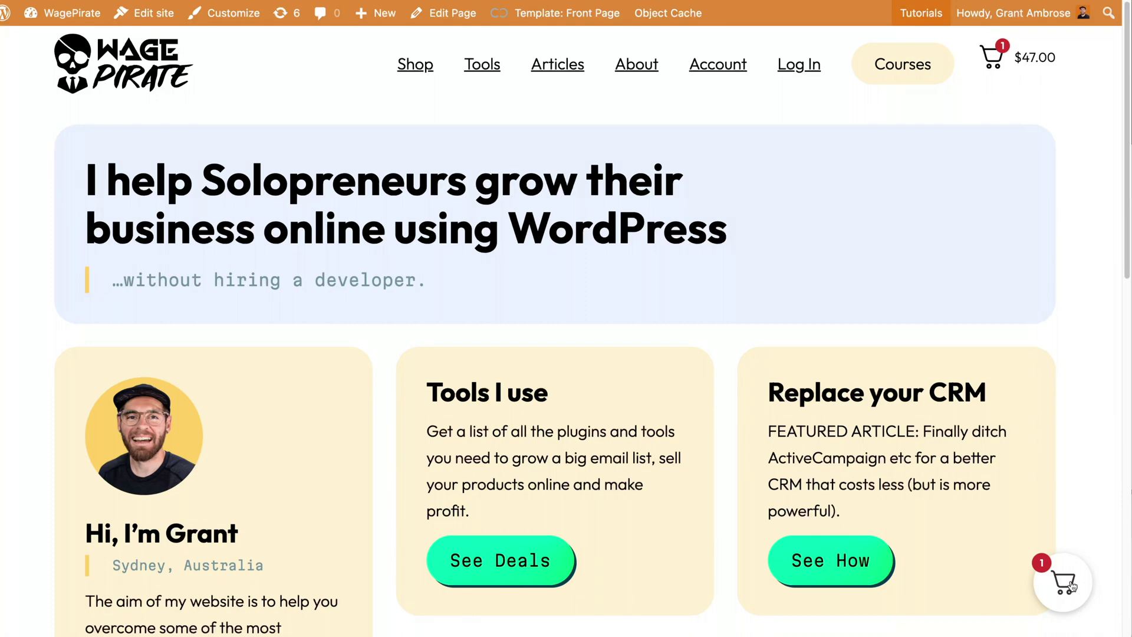
Open the slide cart from the header icon, close it, and reopen it from the floating button.
click(1026, 54)
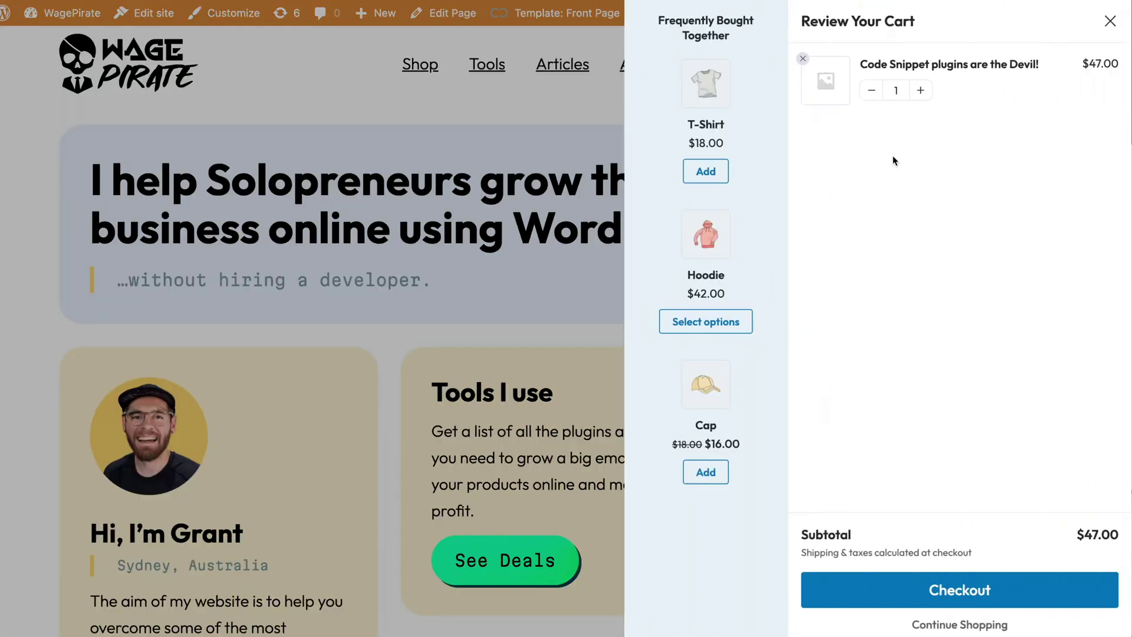
click(493, 222)
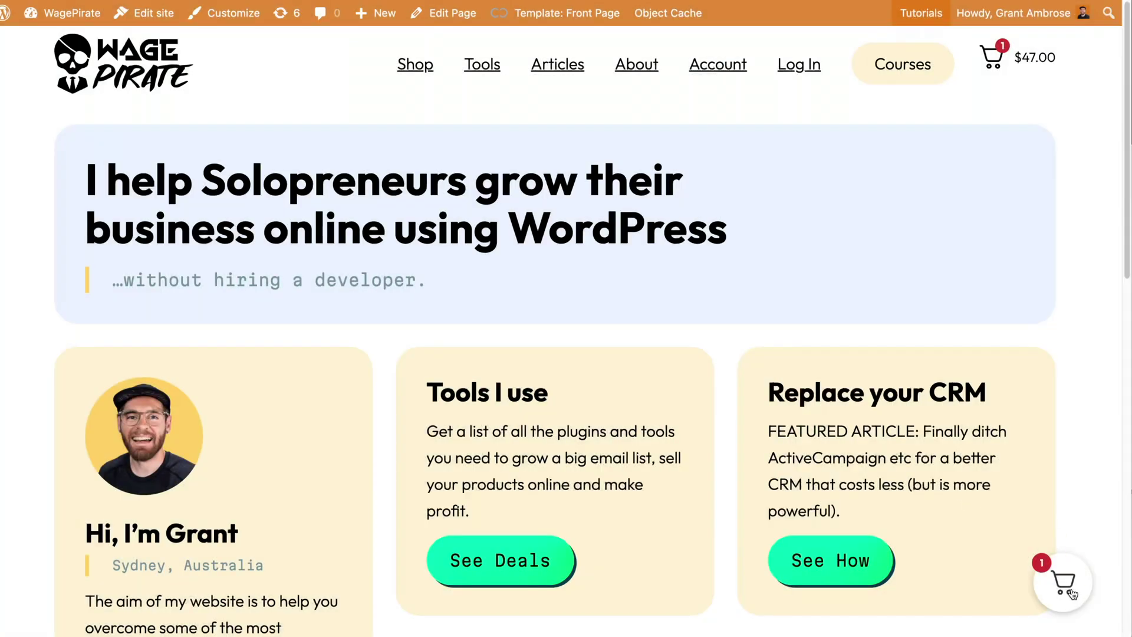
click(1071, 592)
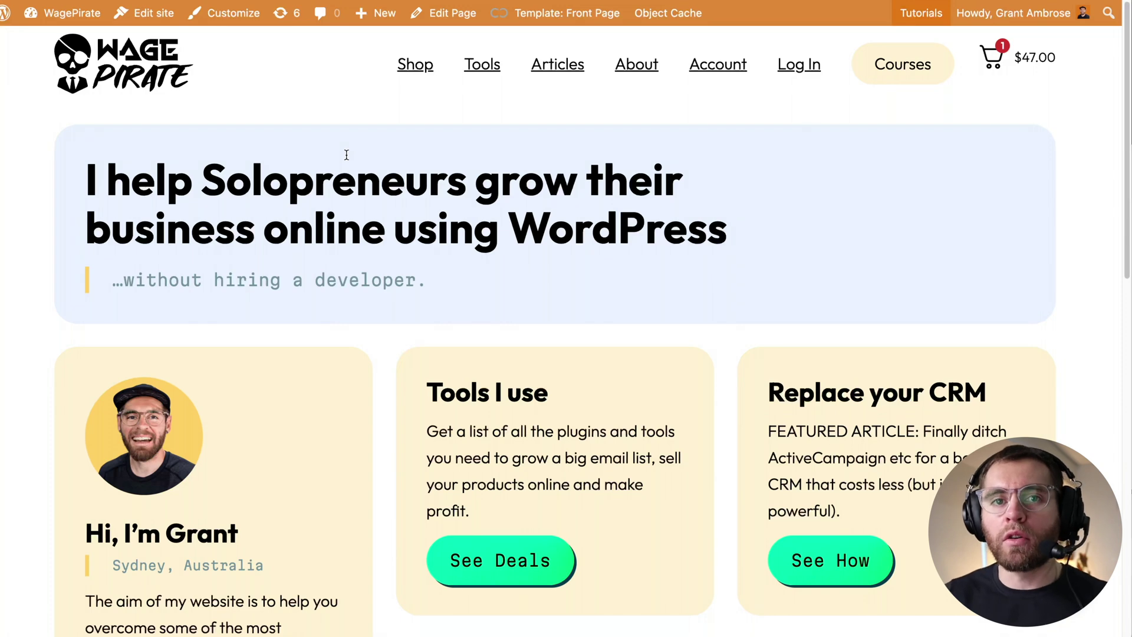
Go to Shop, find the Cap in the listings and open its product page.
click(416, 64)
scroll(605, 348, down, 10)
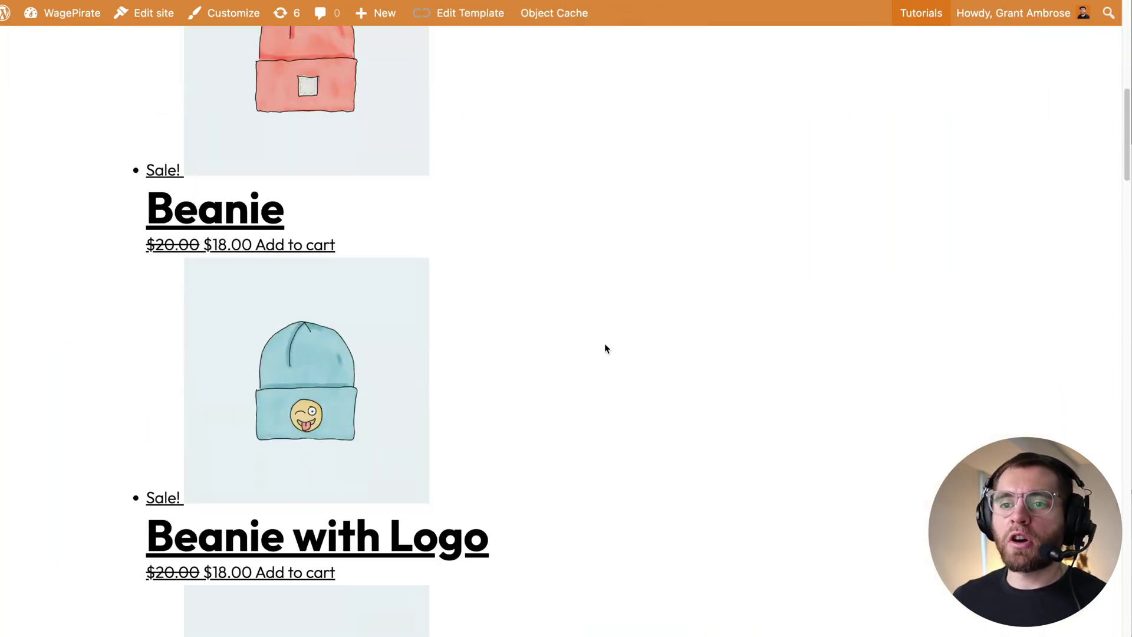
scroll(605, 348, down, 12)
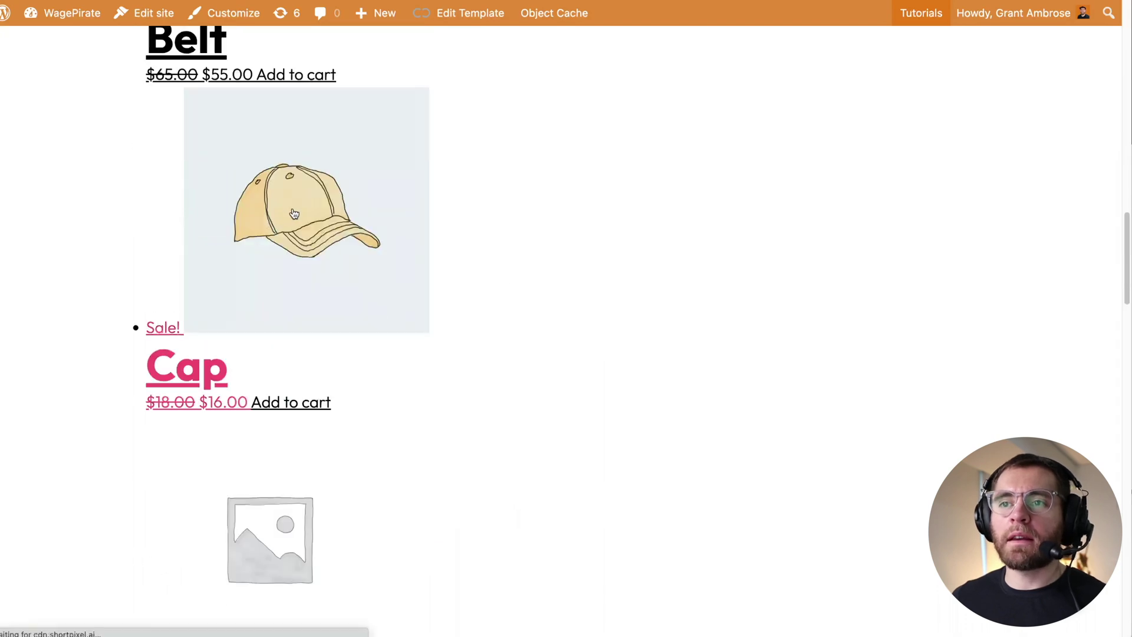
click(328, 217)
scroll(584, 286, down, 8)
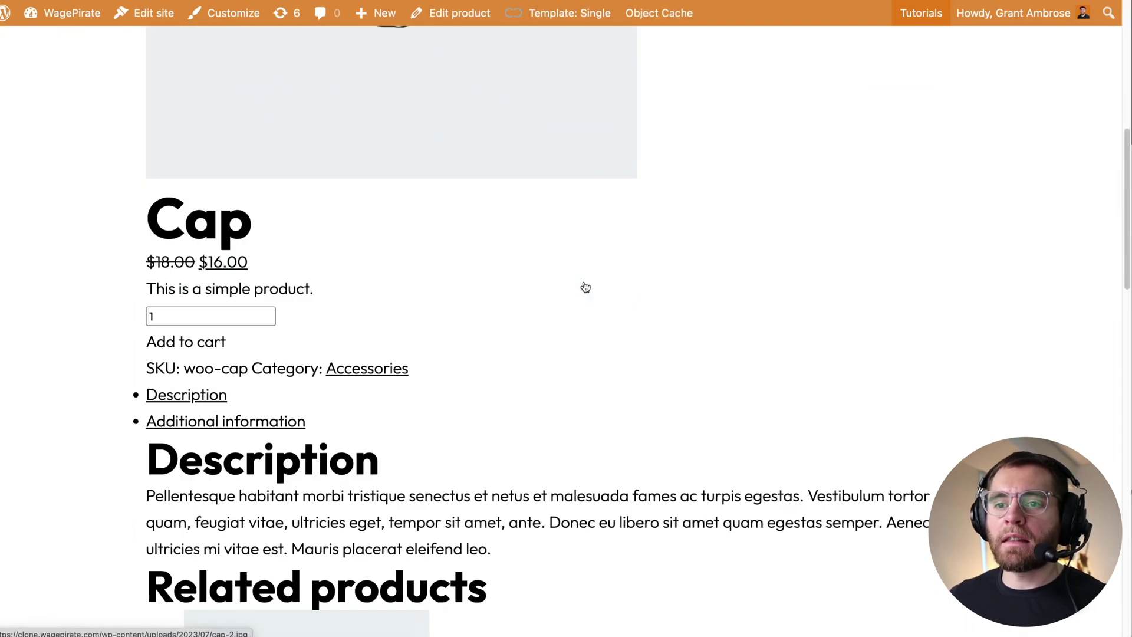
scroll(585, 287, down, 2)
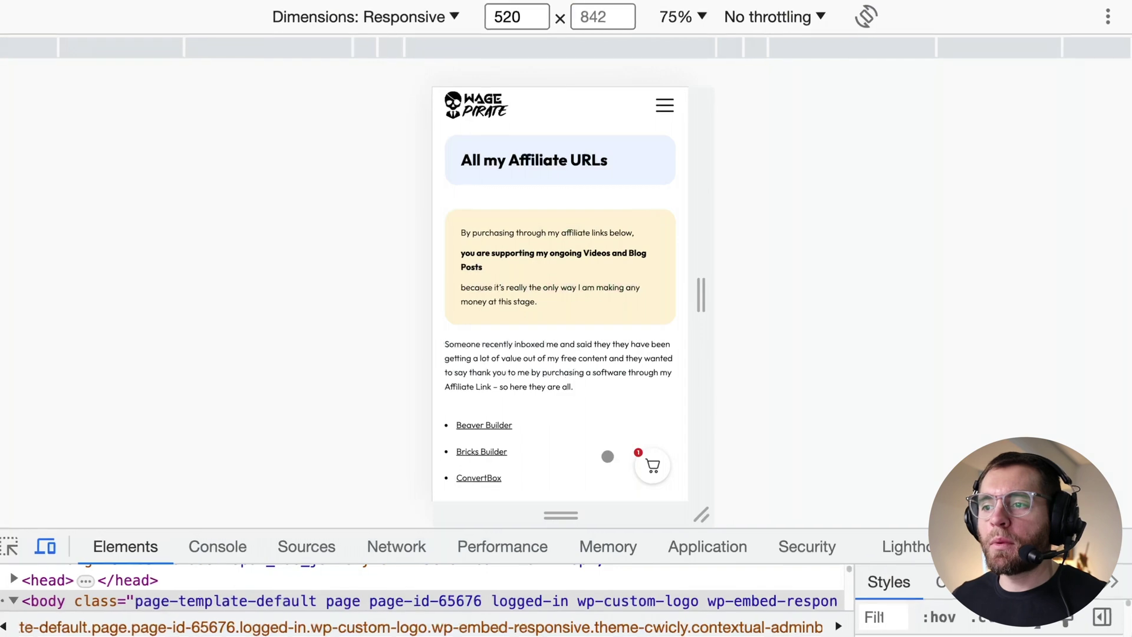
Open the slide cart on the mobile layout, check the item's quantity, and close it.
click(652, 465)
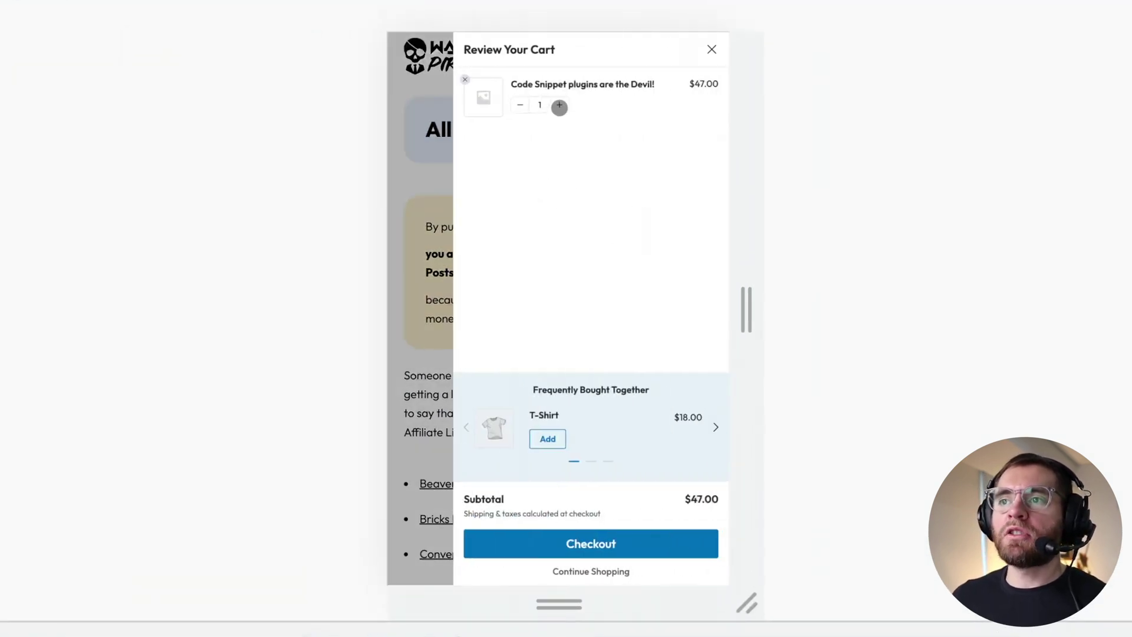
click(540, 104)
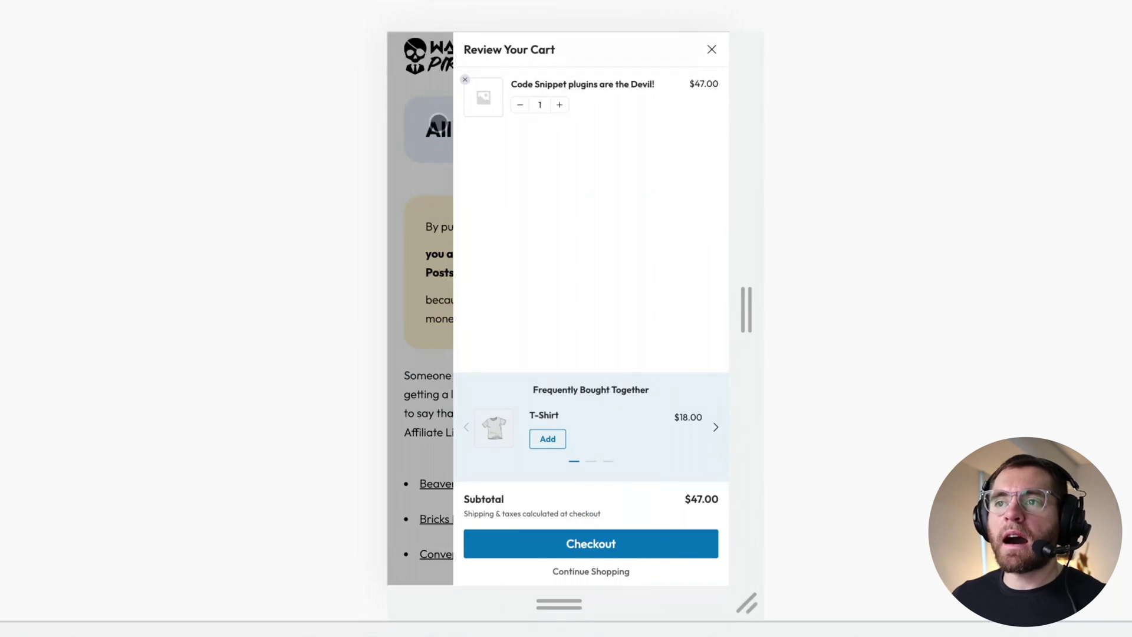
click(440, 122)
Use the mobile menu to reach Shop > Album and add the Album to the cart.
click(692, 53)
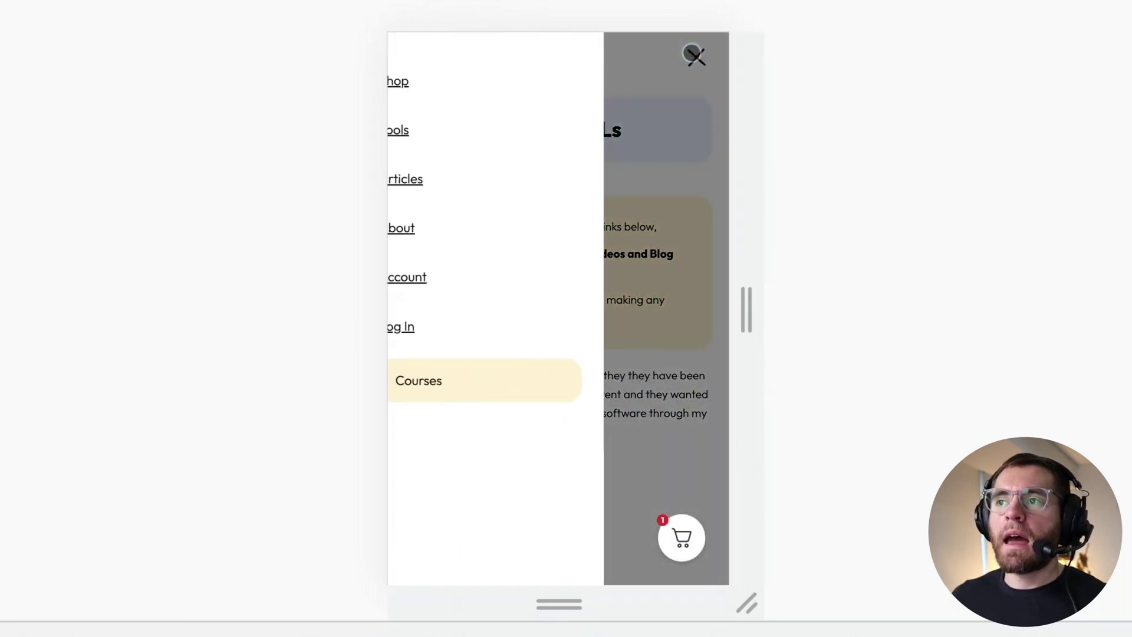
click(442, 80)
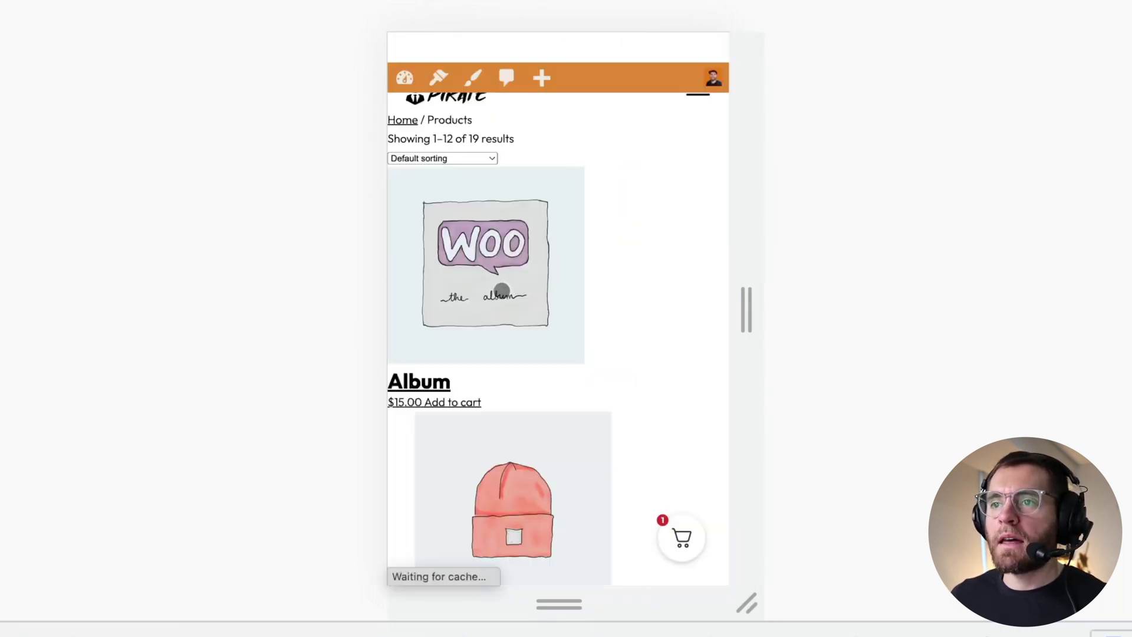
click(492, 263)
scroll(622, 397, down, 1)
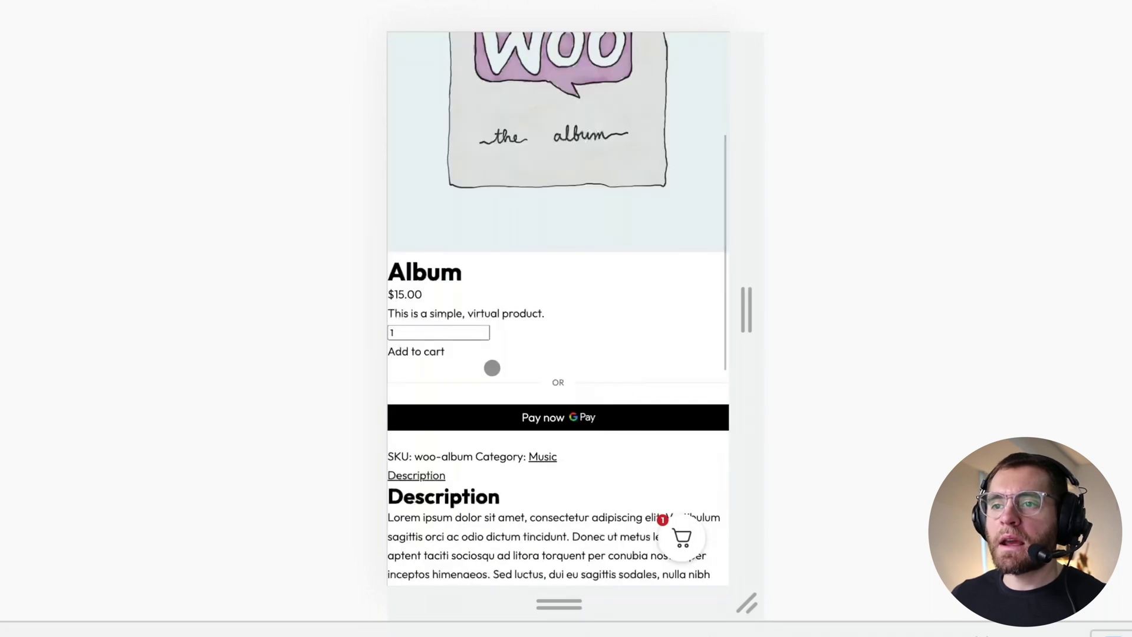
click(430, 354)
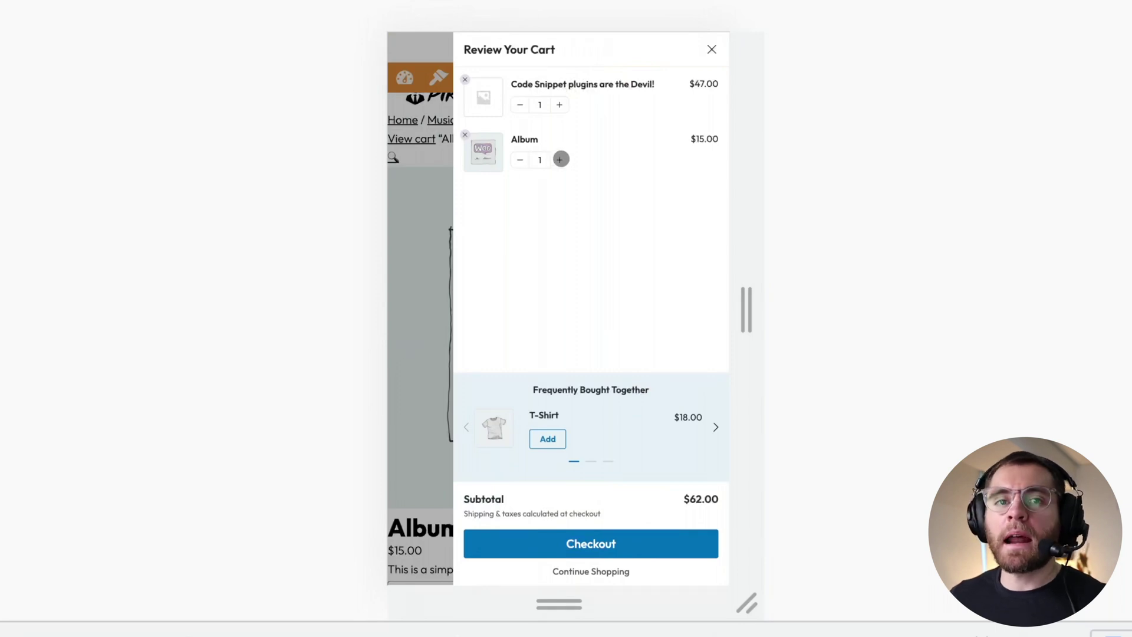
Raise the Album quantity to 2, remove Code Snippet, and toggle the cart drawer several times.
click(560, 159)
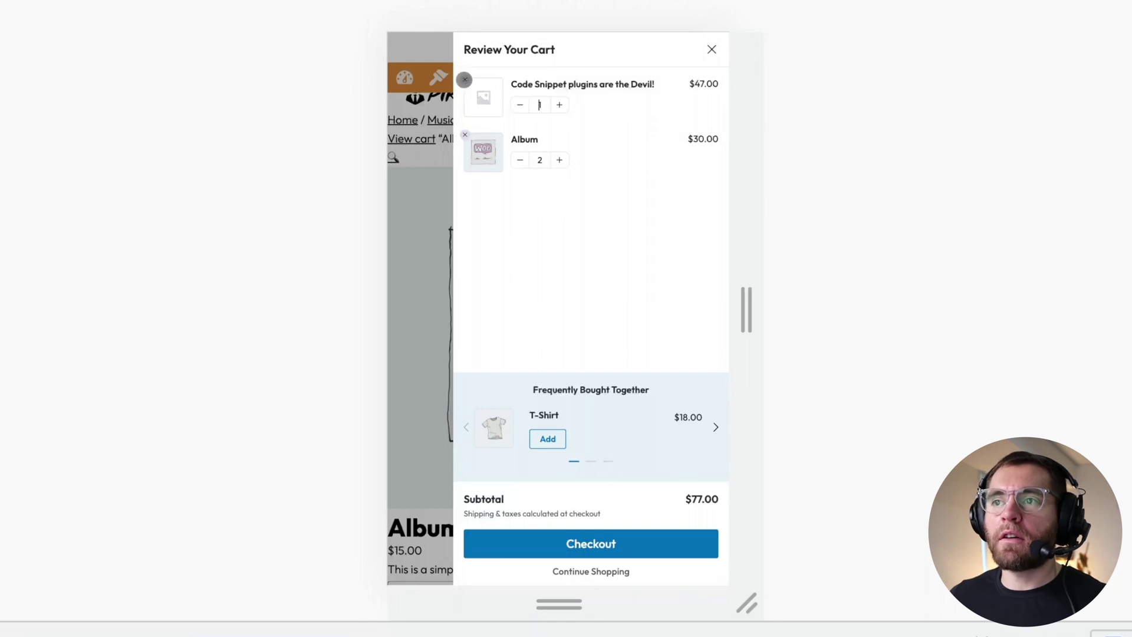
click(464, 79)
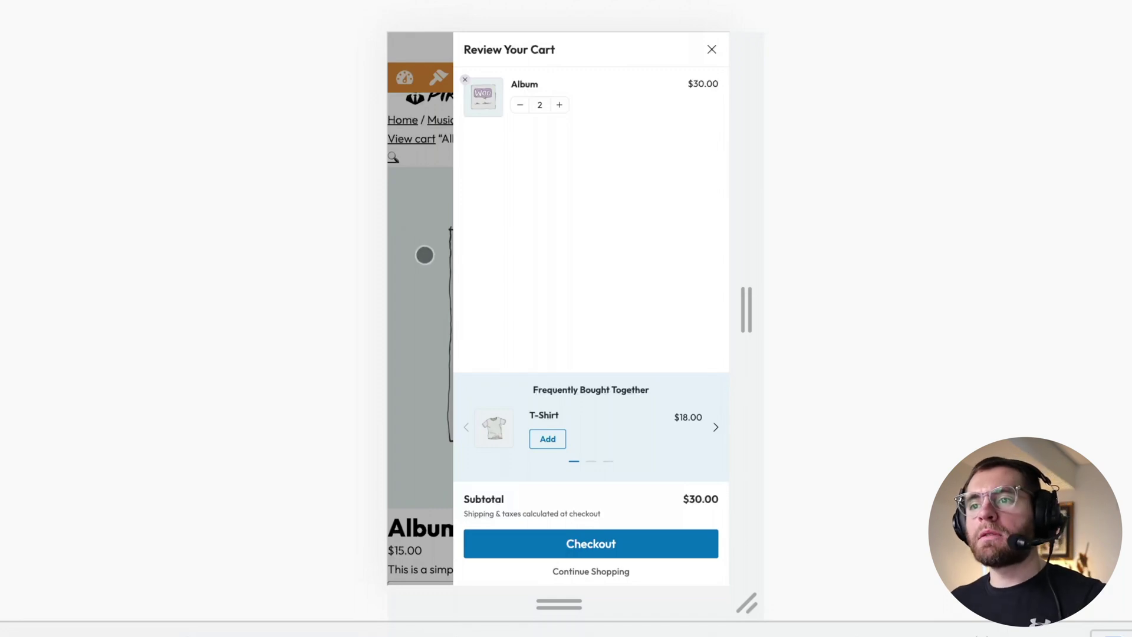
click(419, 253)
click(682, 538)
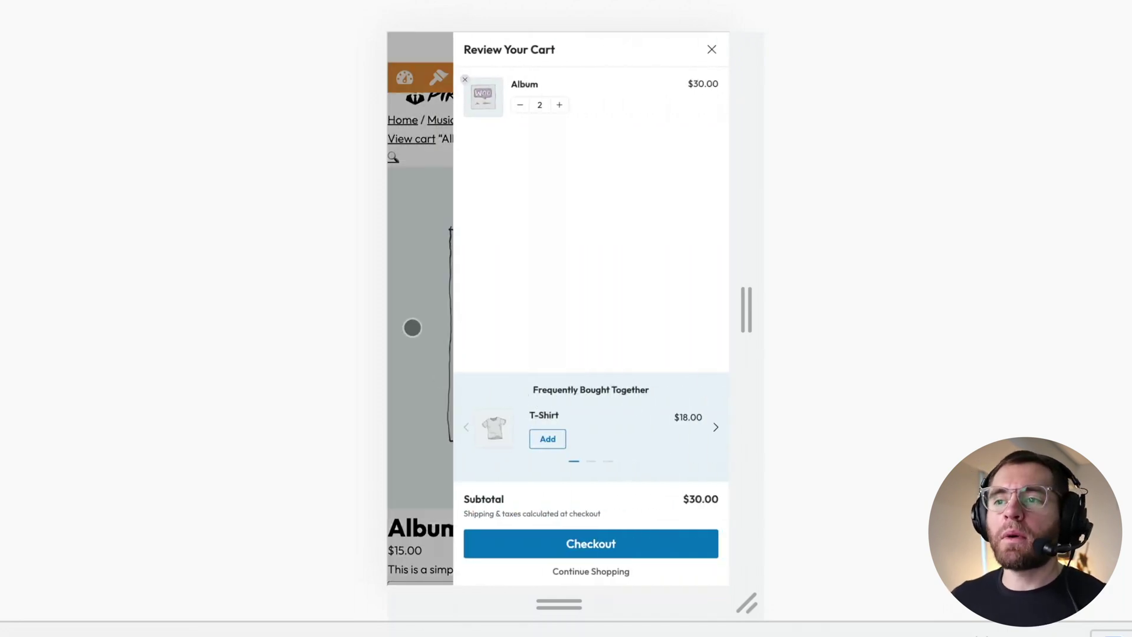
click(412, 327)
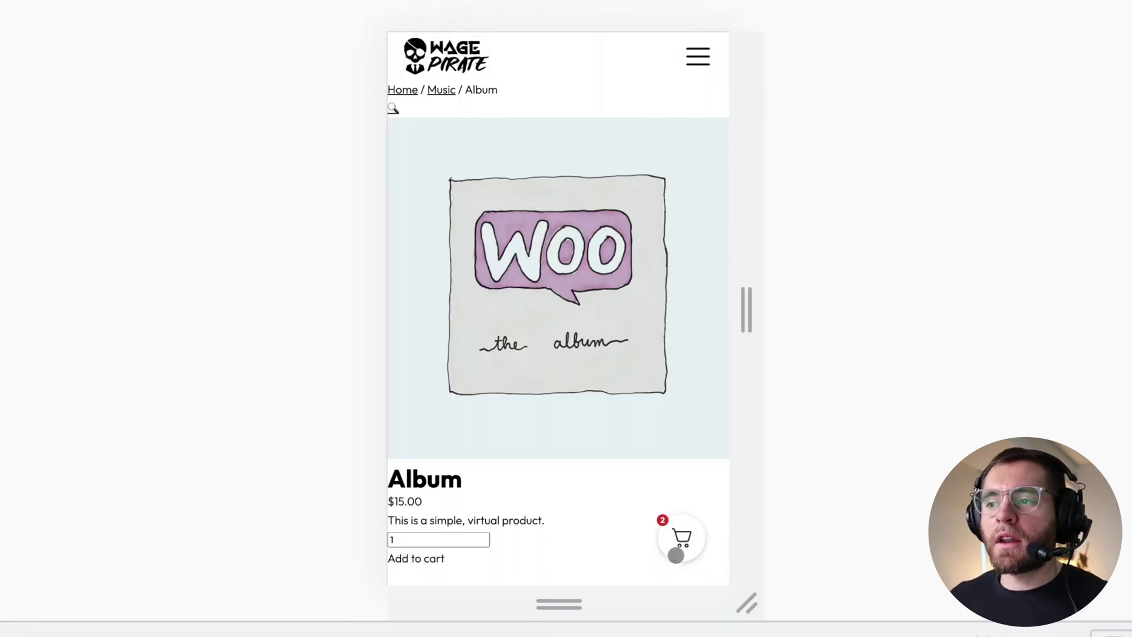
click(679, 538)
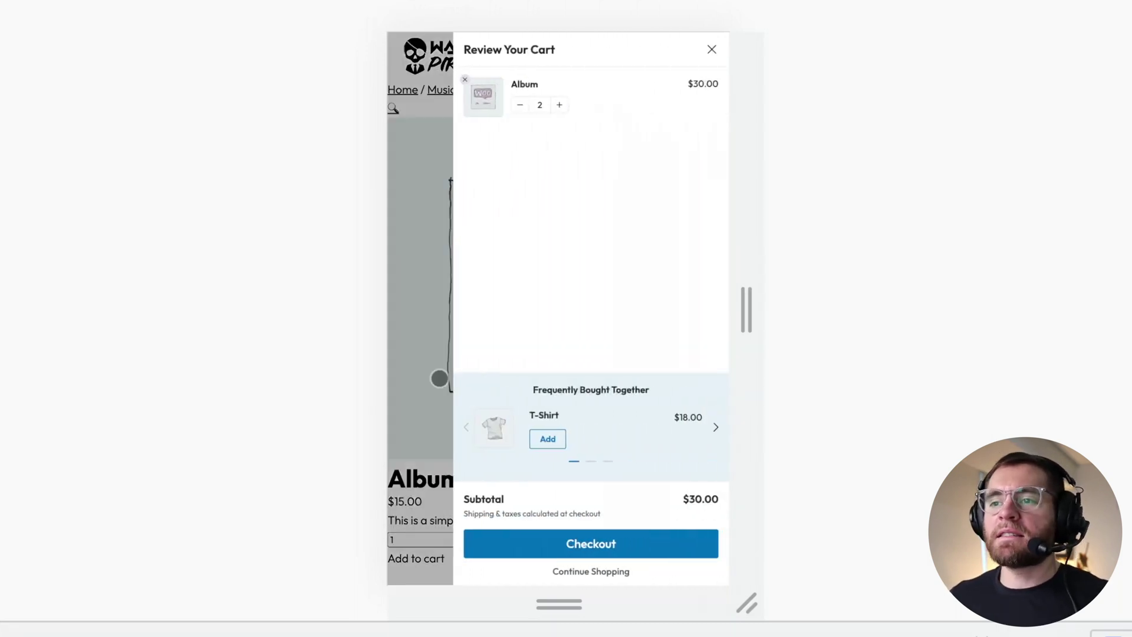
click(438, 376)
click(678, 536)
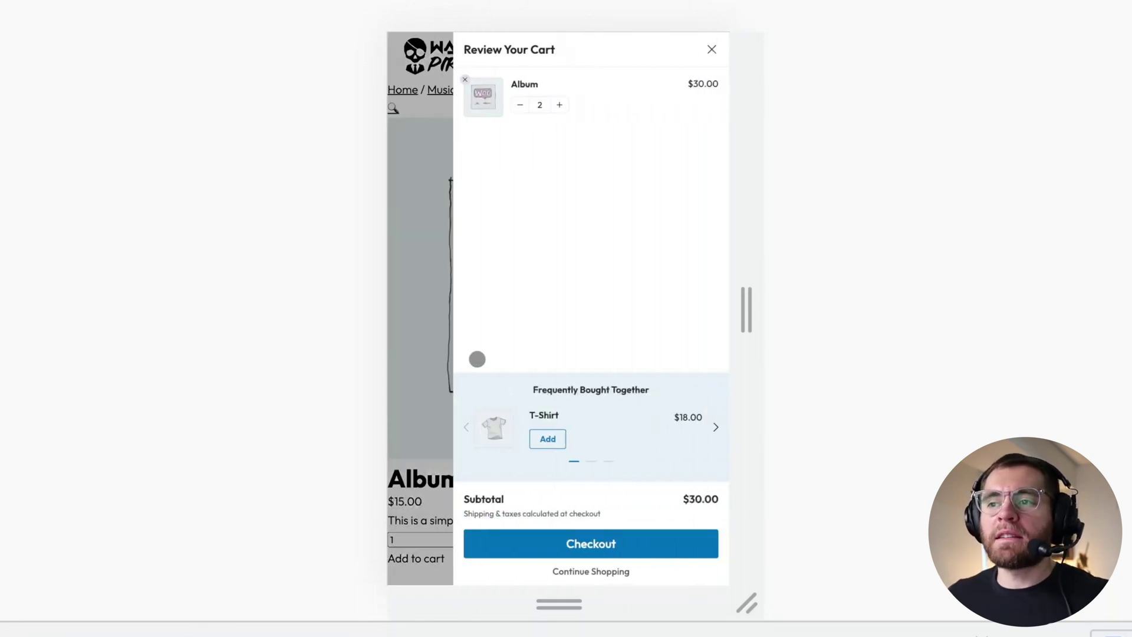
click(433, 343)
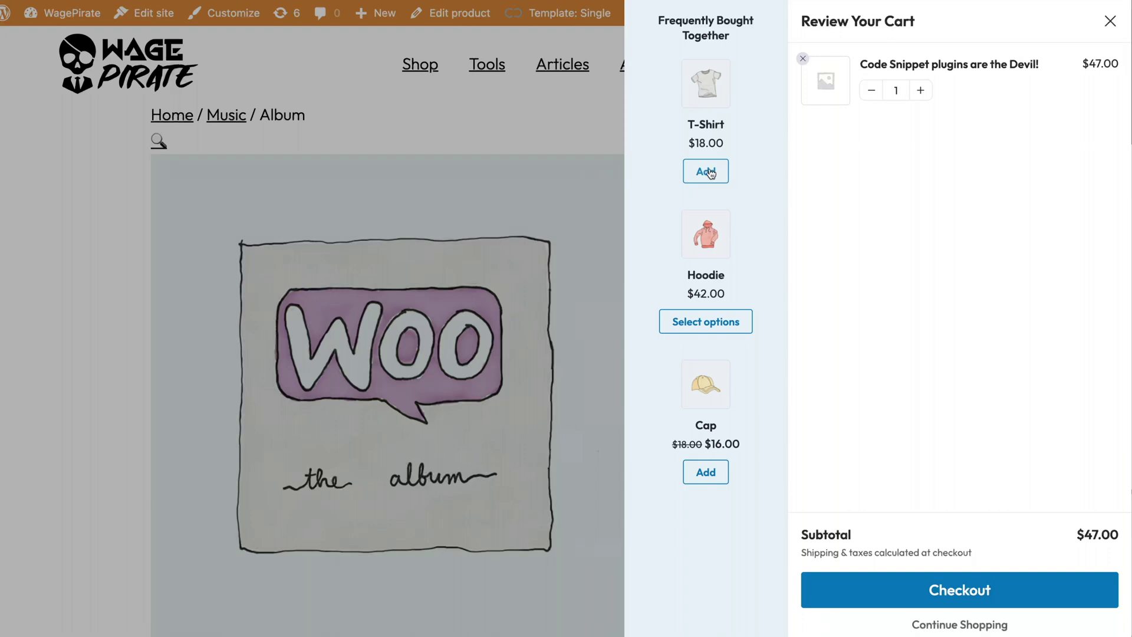
Add the T-Shirt upsell and a Blue Hoodie with Logo Yes, then close the drawer.
click(708, 171)
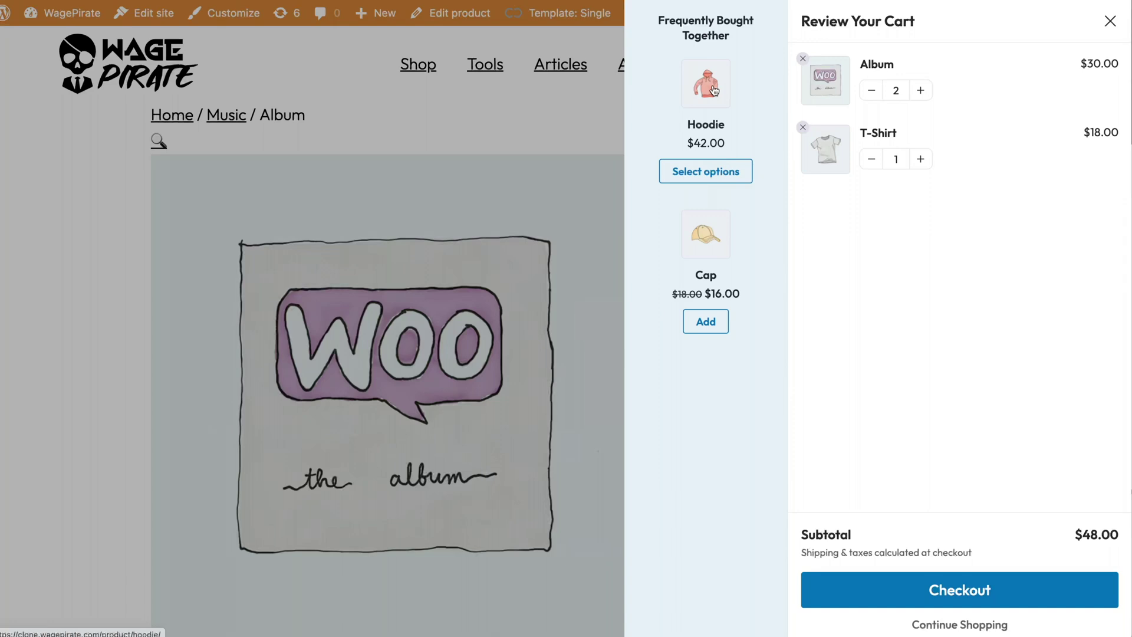
click(715, 176)
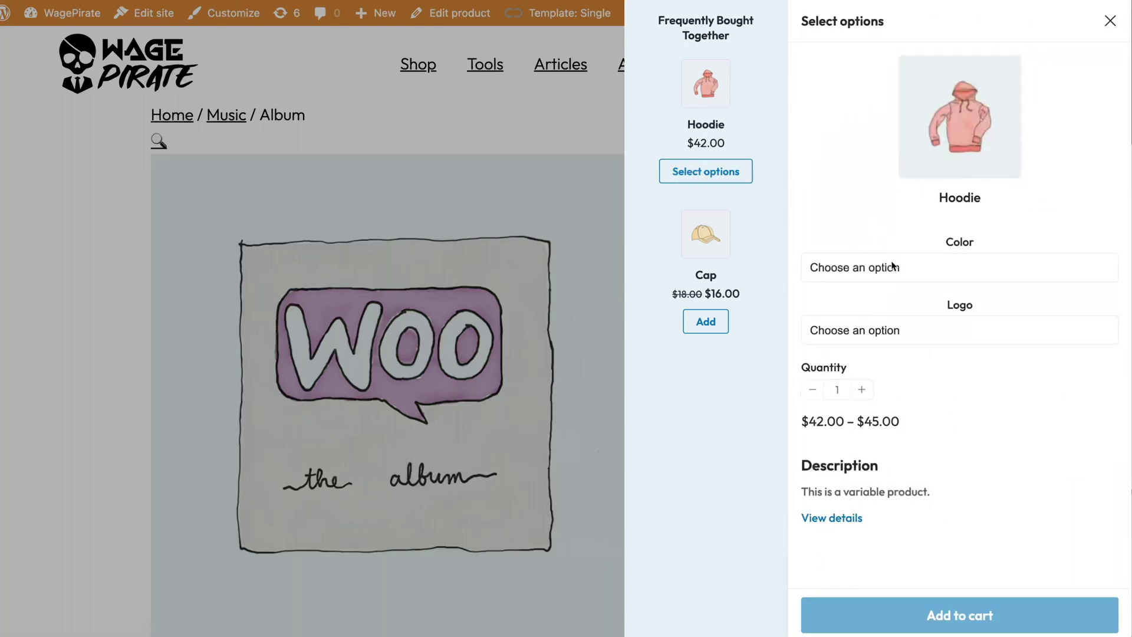
click(899, 276)
click(894, 290)
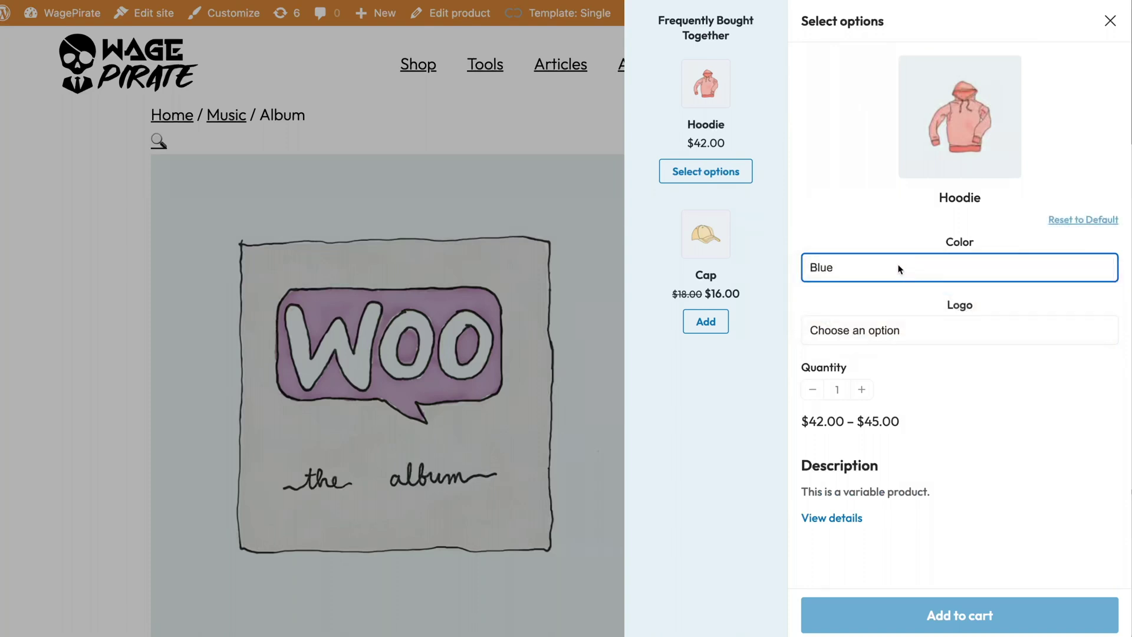
click(919, 329)
click(908, 350)
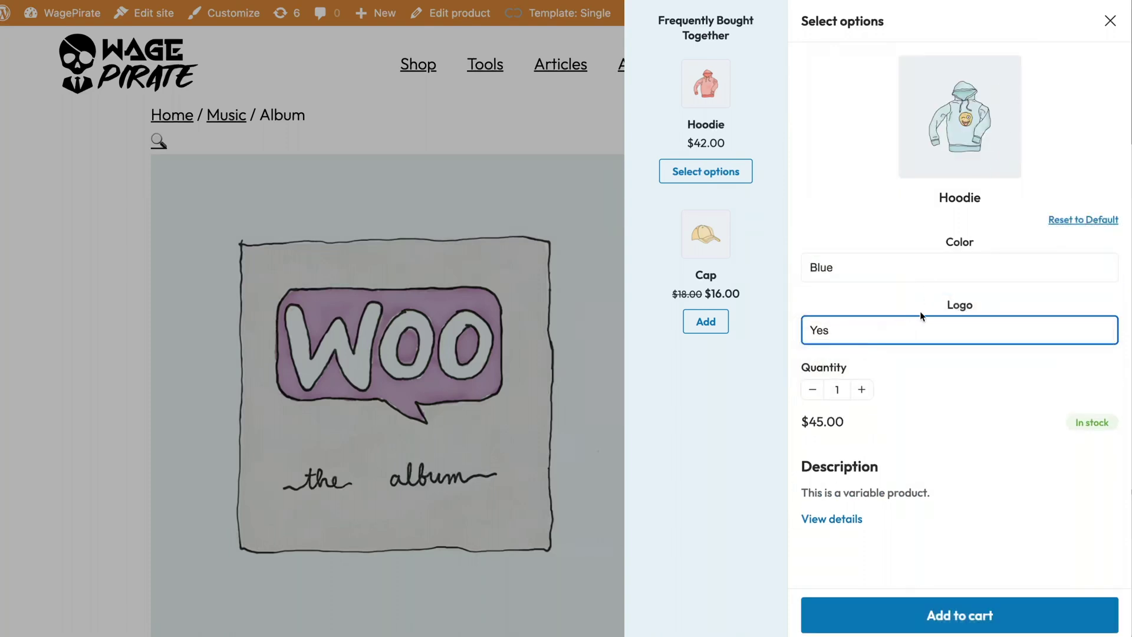
click(844, 392)
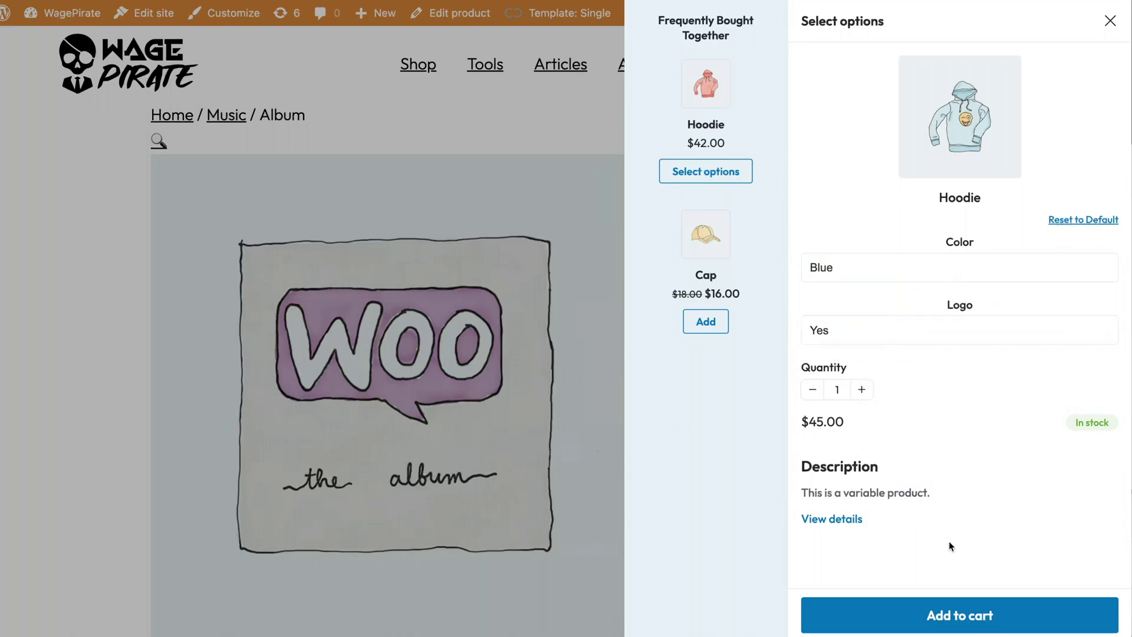
click(965, 628)
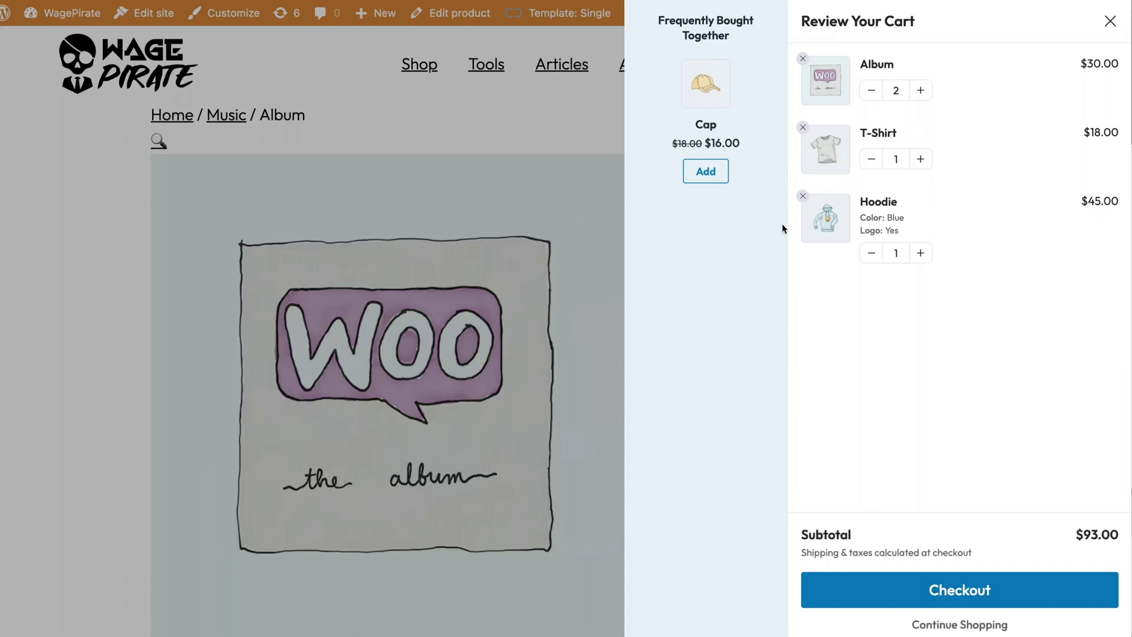
click(556, 194)
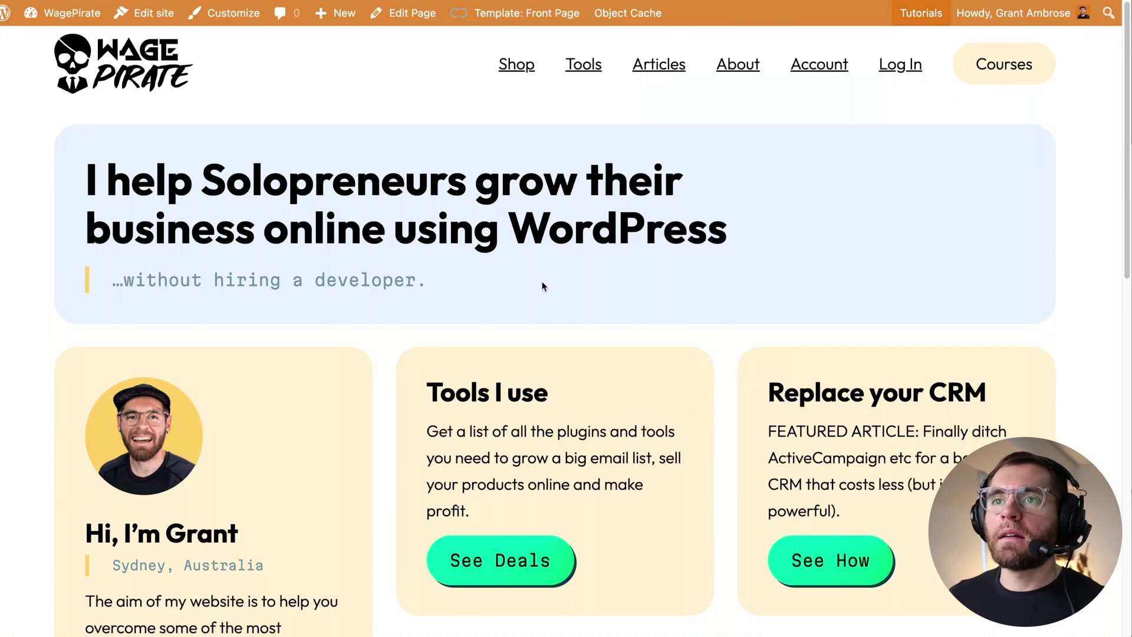
Confirm FunnelKit Cart is active under Plugins > Add New, then open FunnelKit > Cart settings.
mouse_move(59, 13)
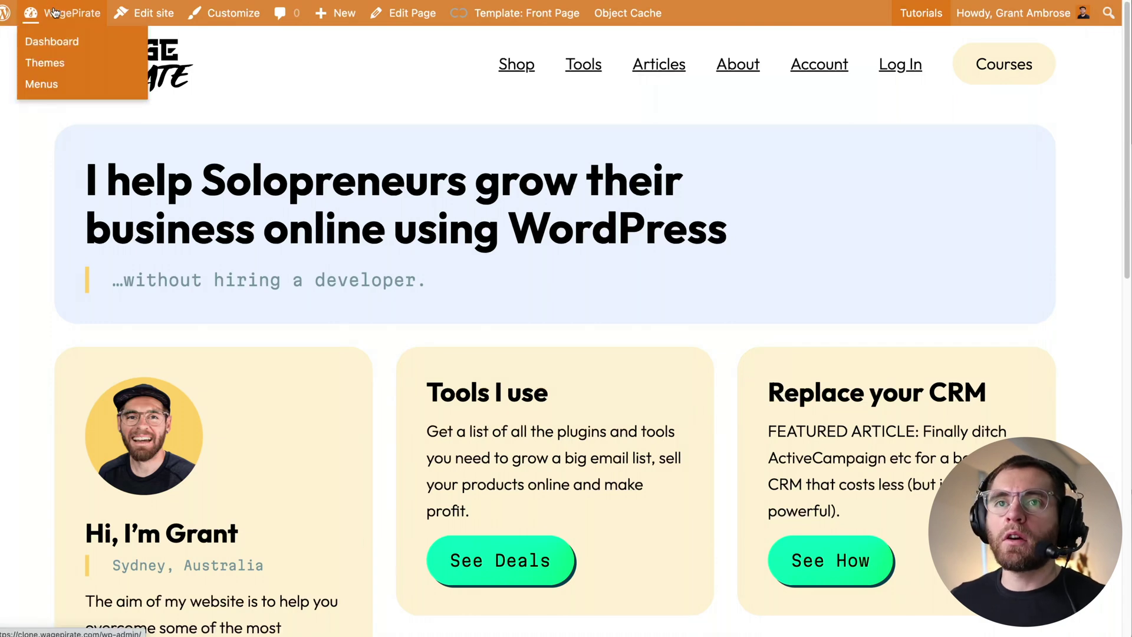
click(54, 41)
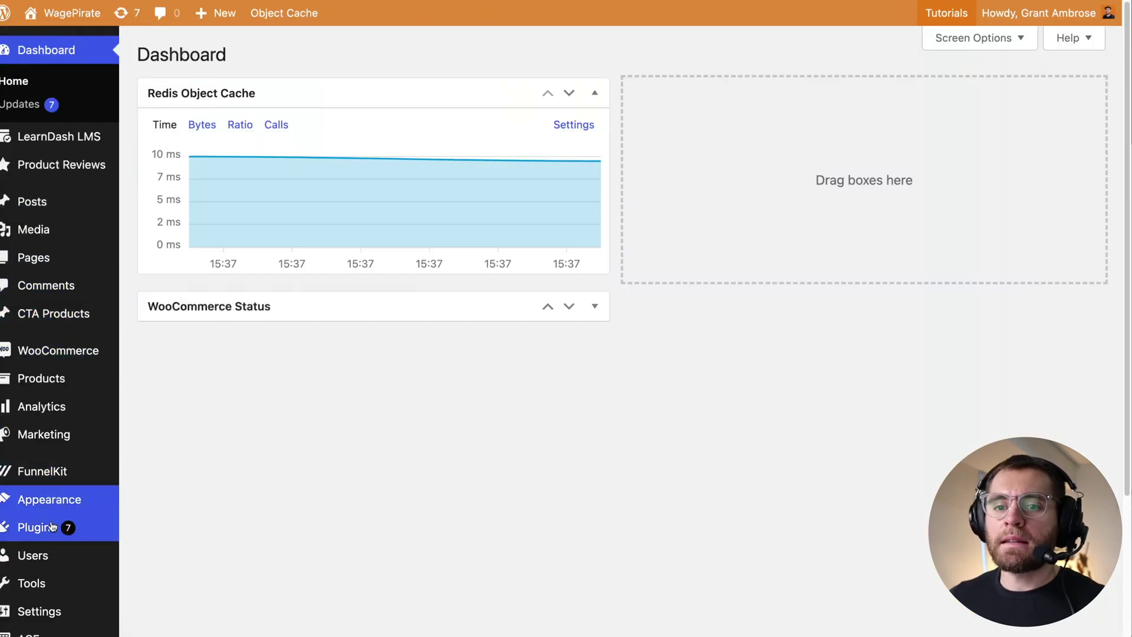
mouse_move(76, 527)
click(161, 551)
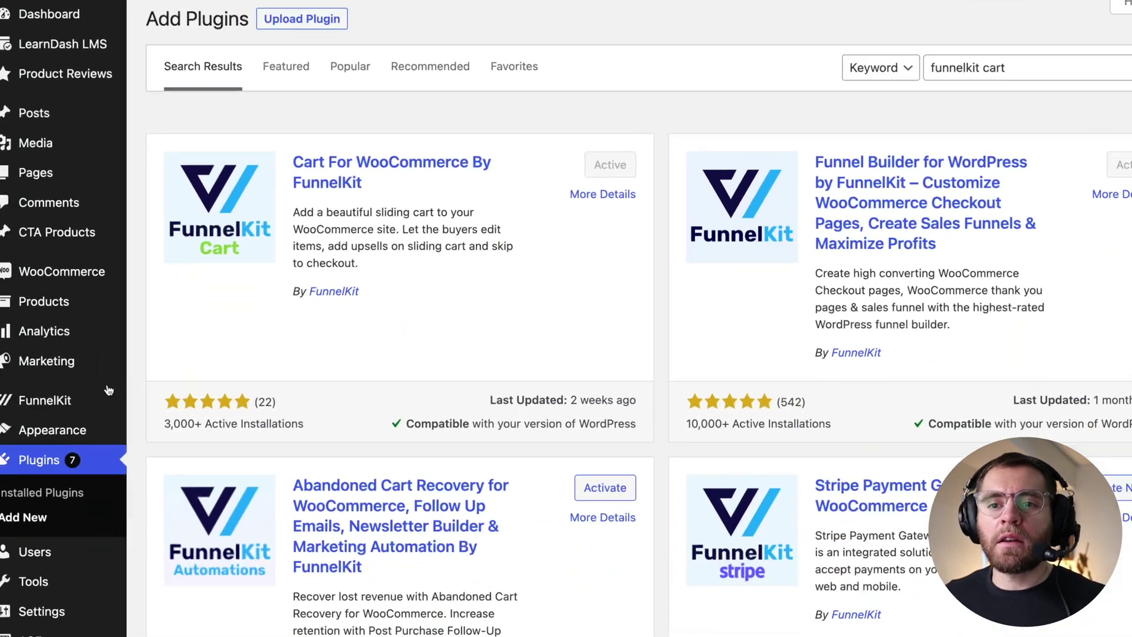
mouse_move(30, 416)
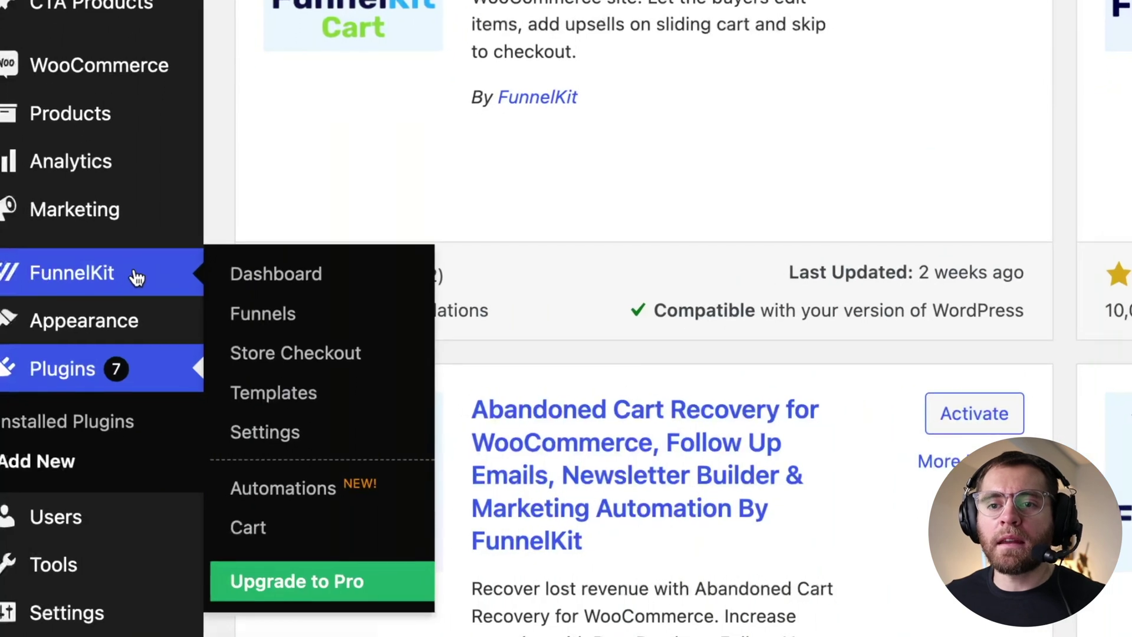
click(260, 531)
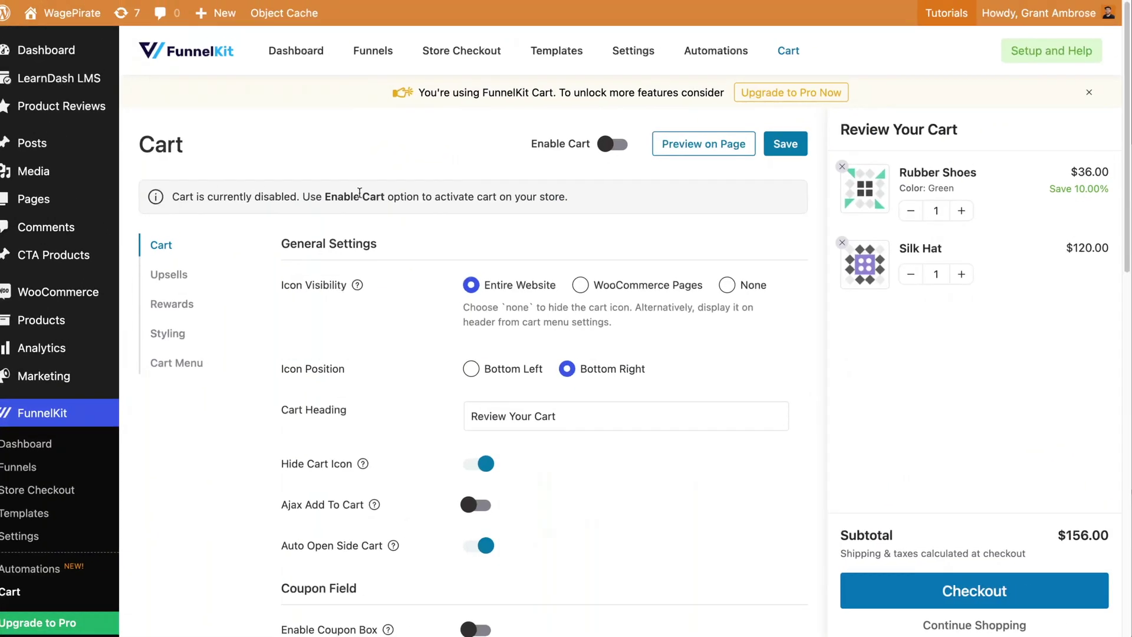
Turn on Enable Cart, then open and close the floating slide cart on the storefront.
click(612, 144)
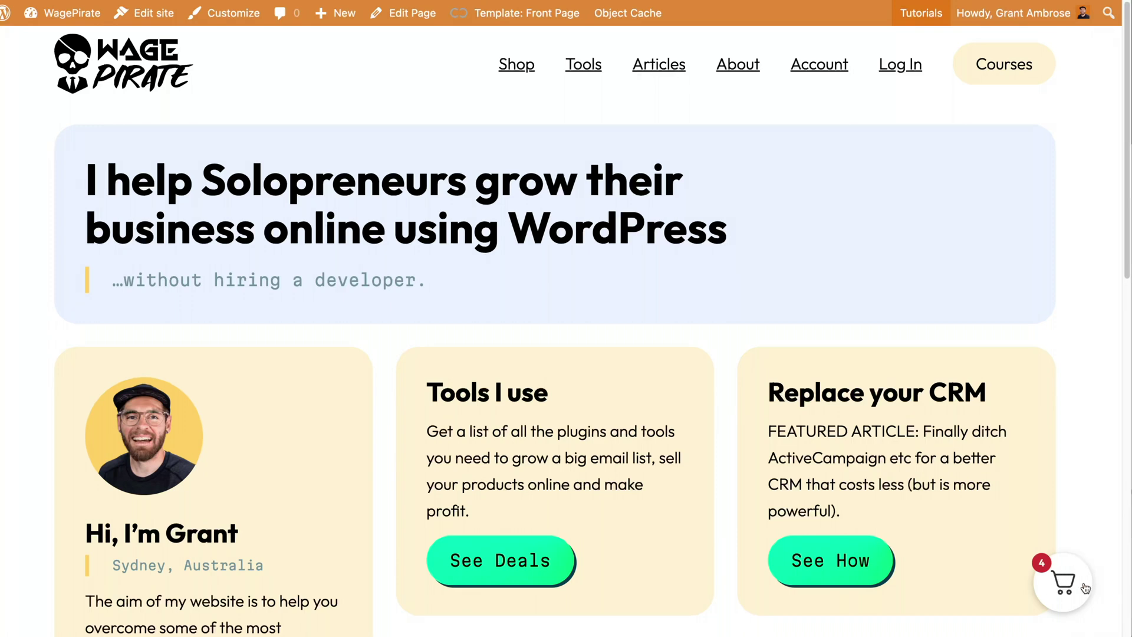
click(1069, 585)
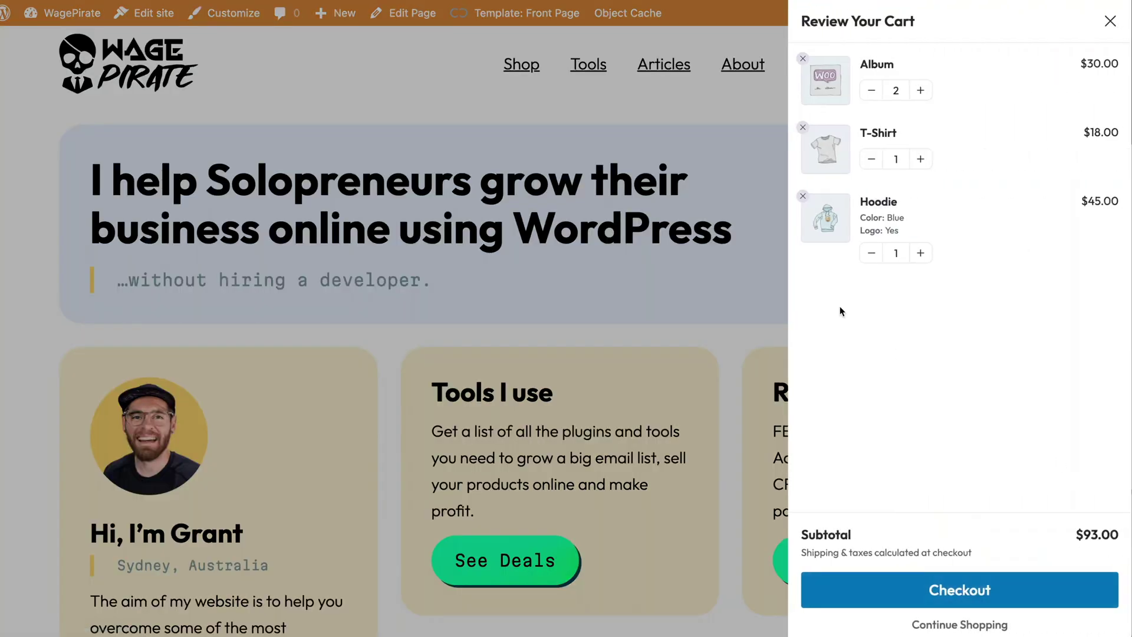
click(754, 186)
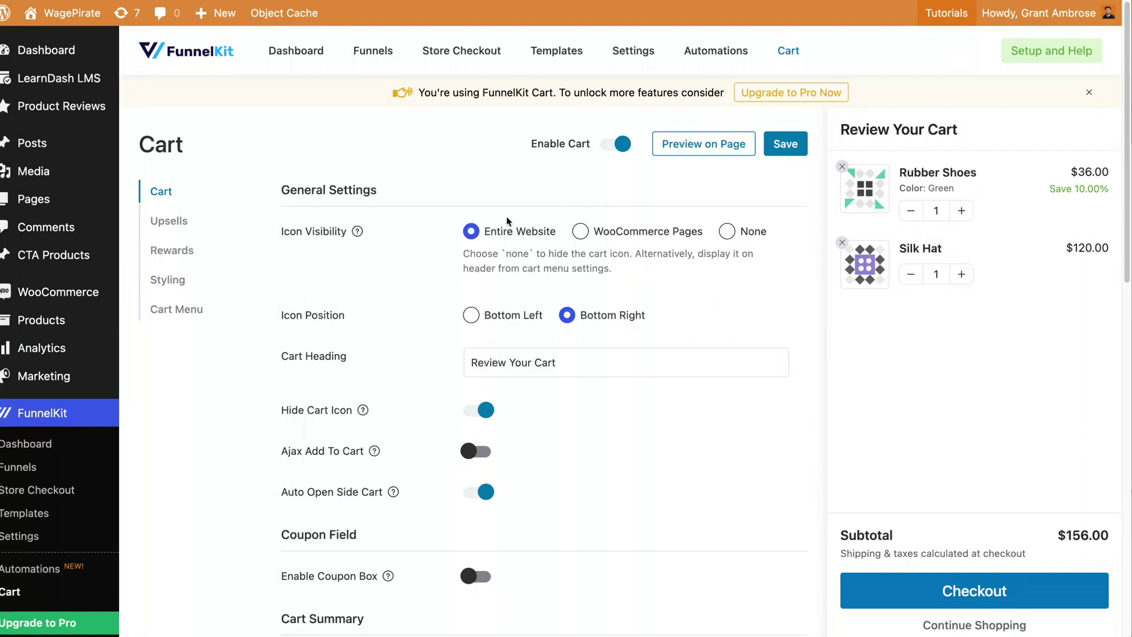
scroll(697, 406, down, 1)
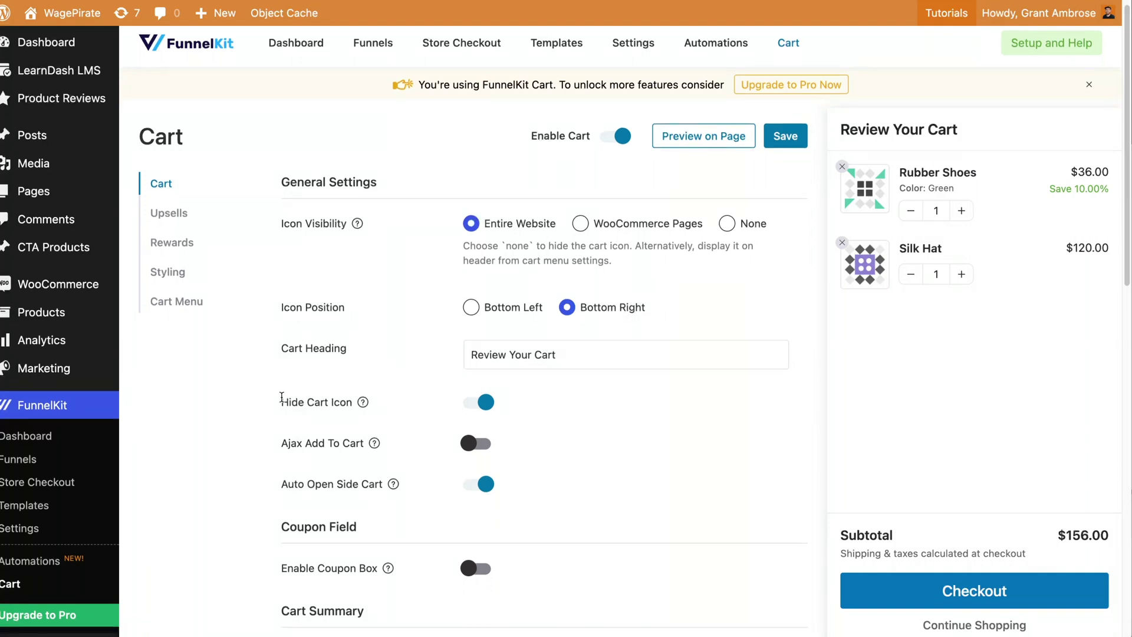
mouse_move(362, 404)
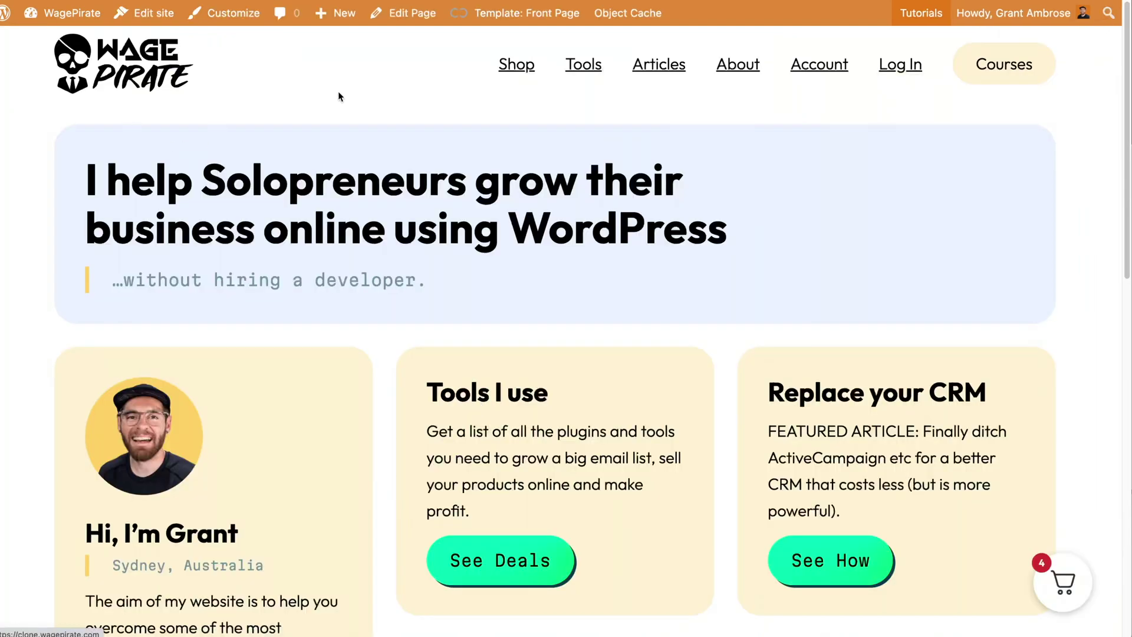
Empty the slide cart by removing the Hoodie, T-Shirt and Album.
click(1045, 577)
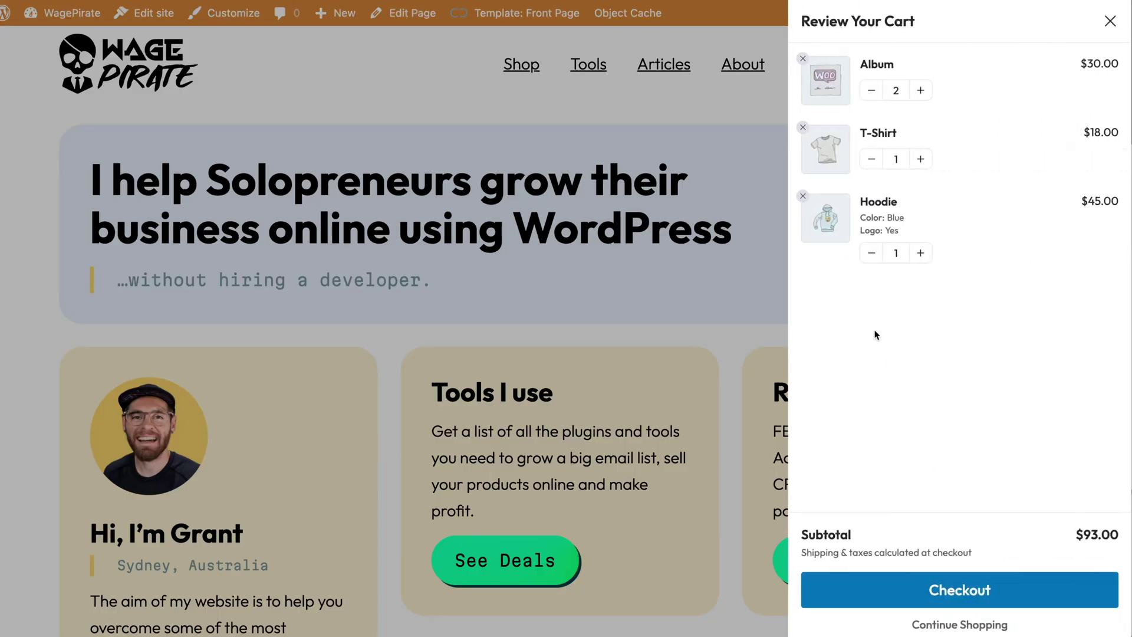
click(802, 197)
click(803, 128)
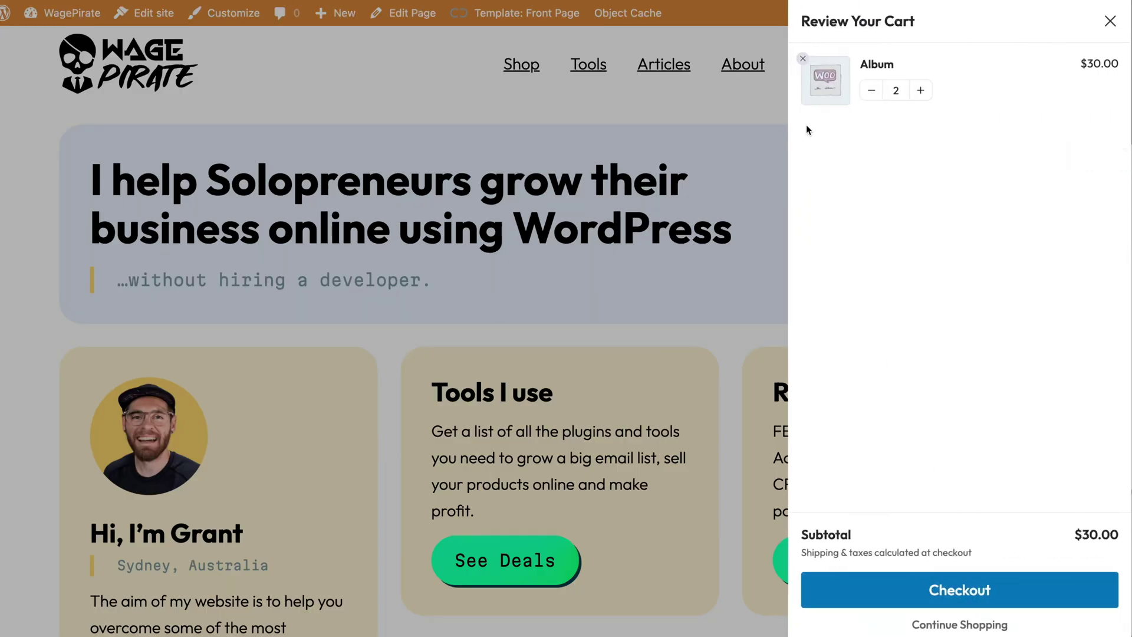
click(803, 57)
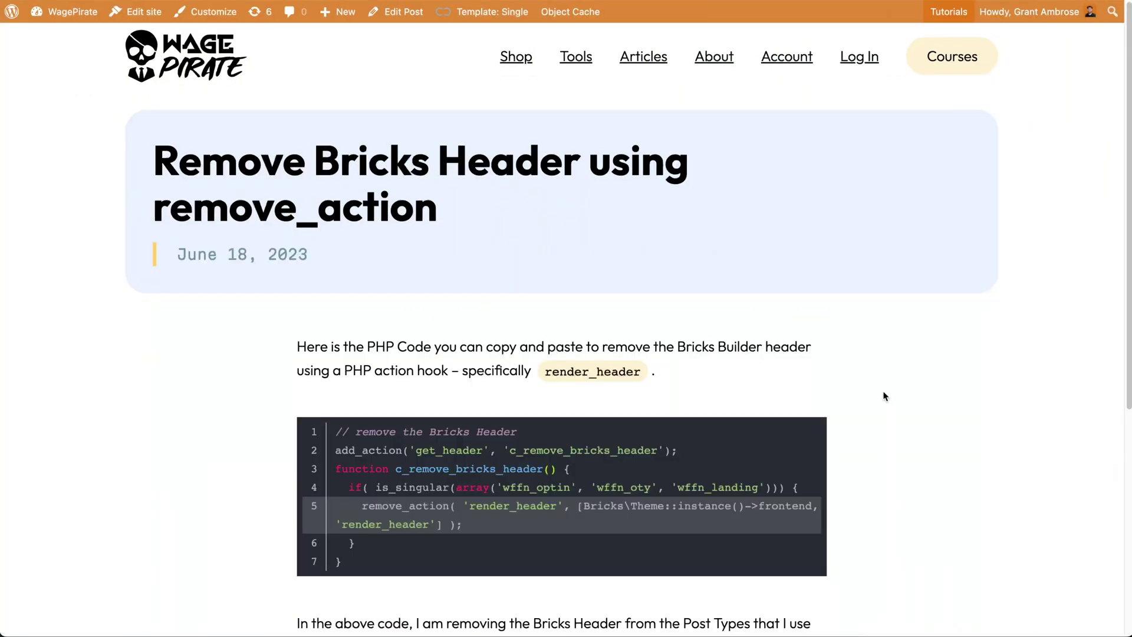
scroll(1112, 159, down, 1)
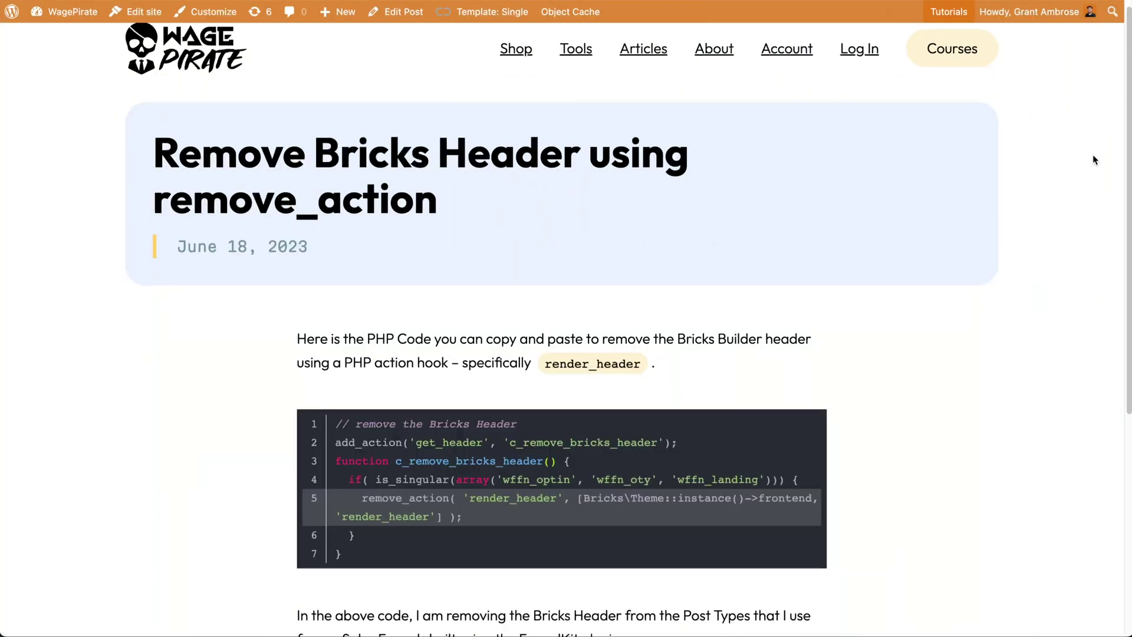
drag(1126, 126, 1129, 99)
Add the Album from the Shop page, close the drawer, and return to the front page.
click(521, 62)
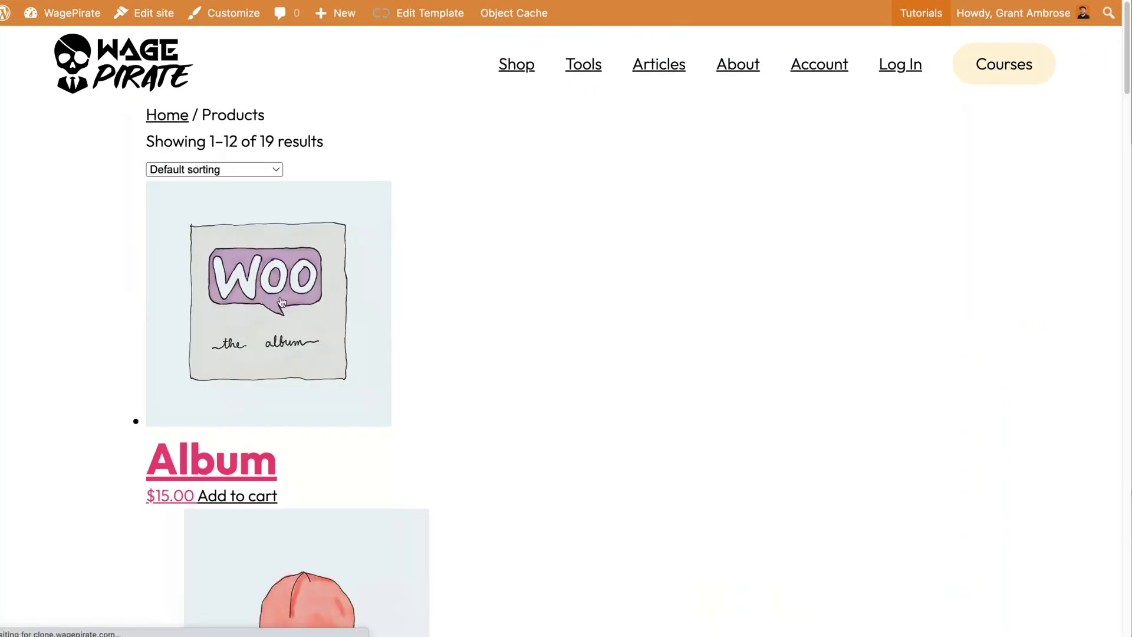
click(213, 460)
scroll(578, 319, down, 2)
scroll(579, 319, down, 4)
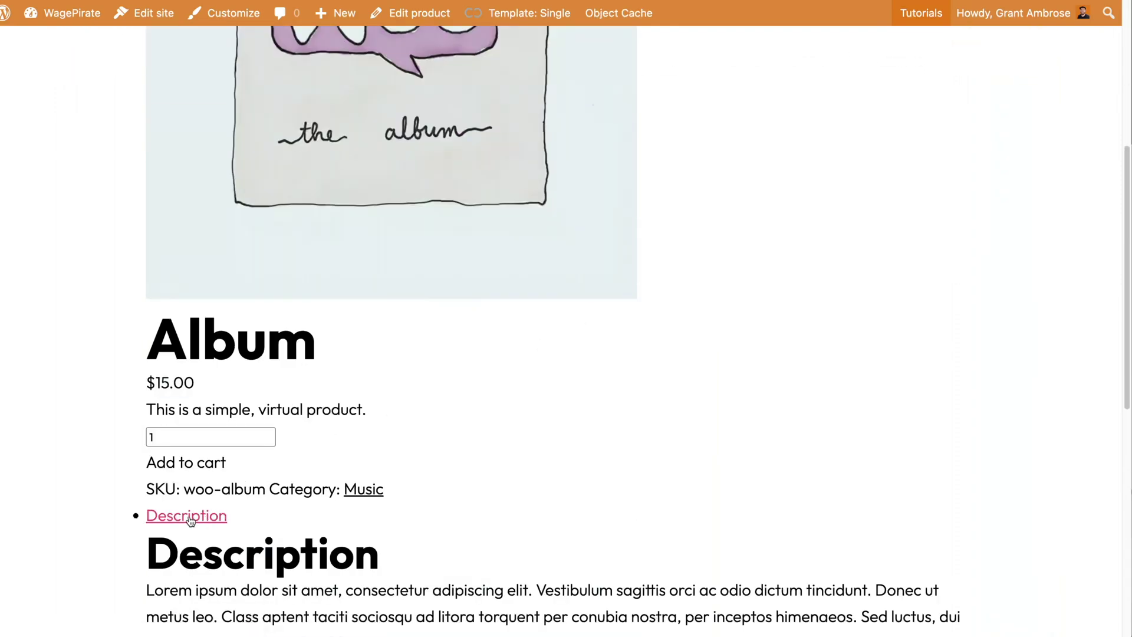
click(178, 470)
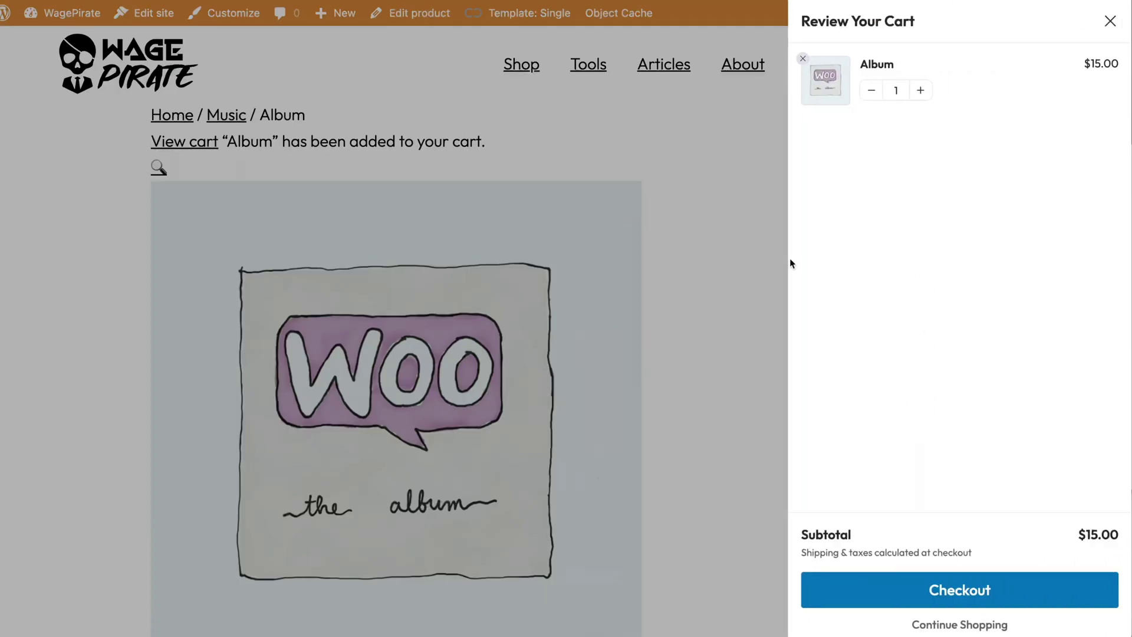
click(777, 260)
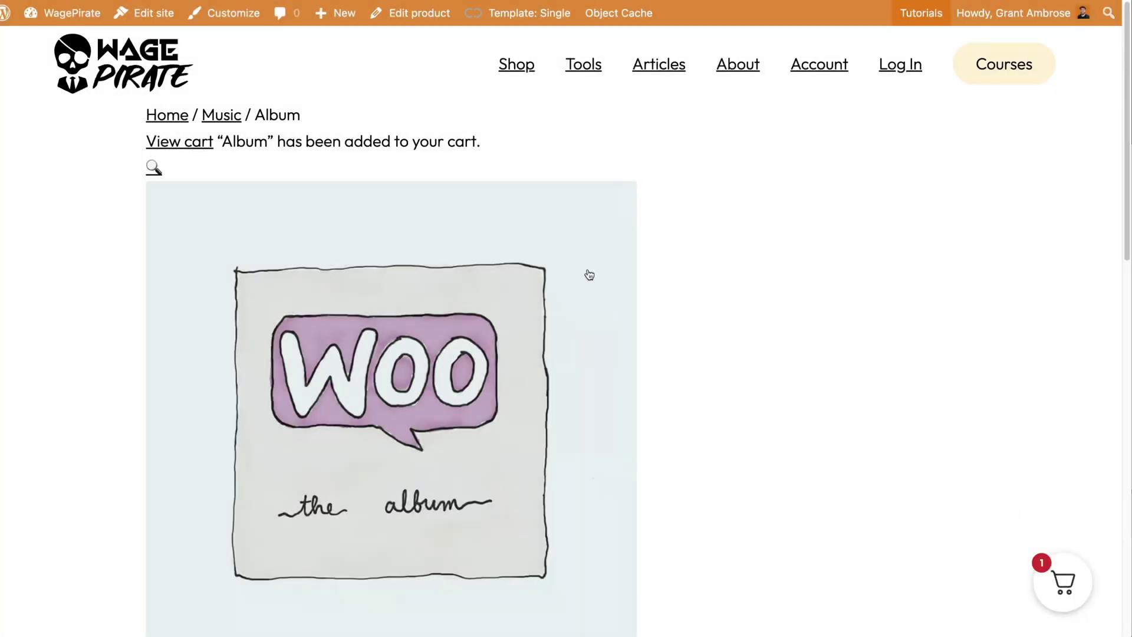
click(140, 75)
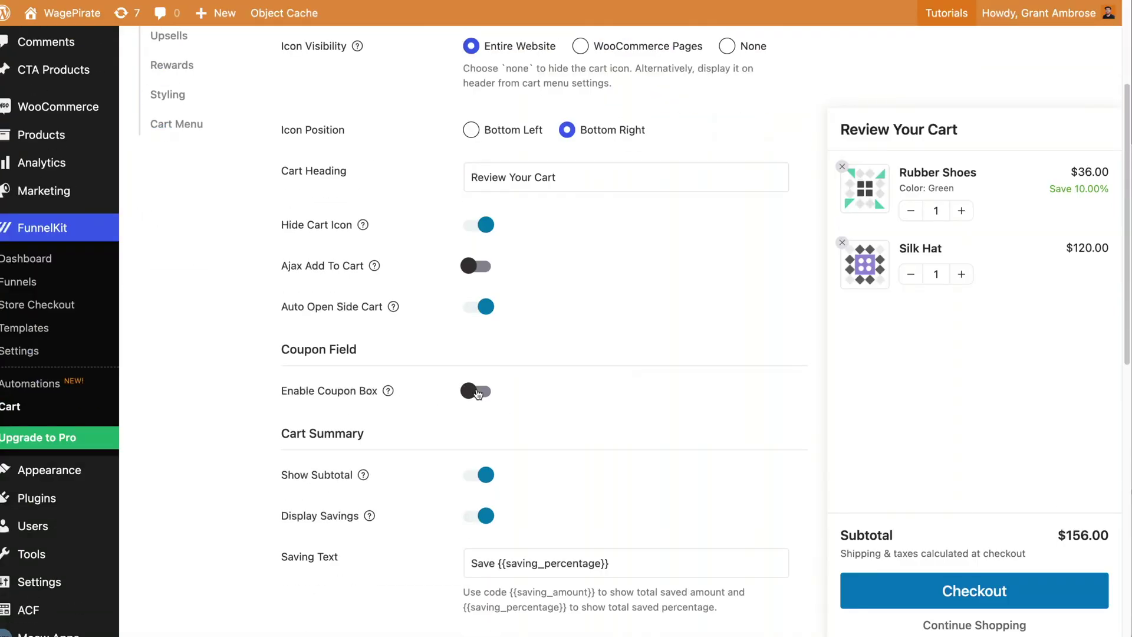
Toggle the coupon box on and back off, then enable Button Icon and Cart Price on Checkout.
click(477, 392)
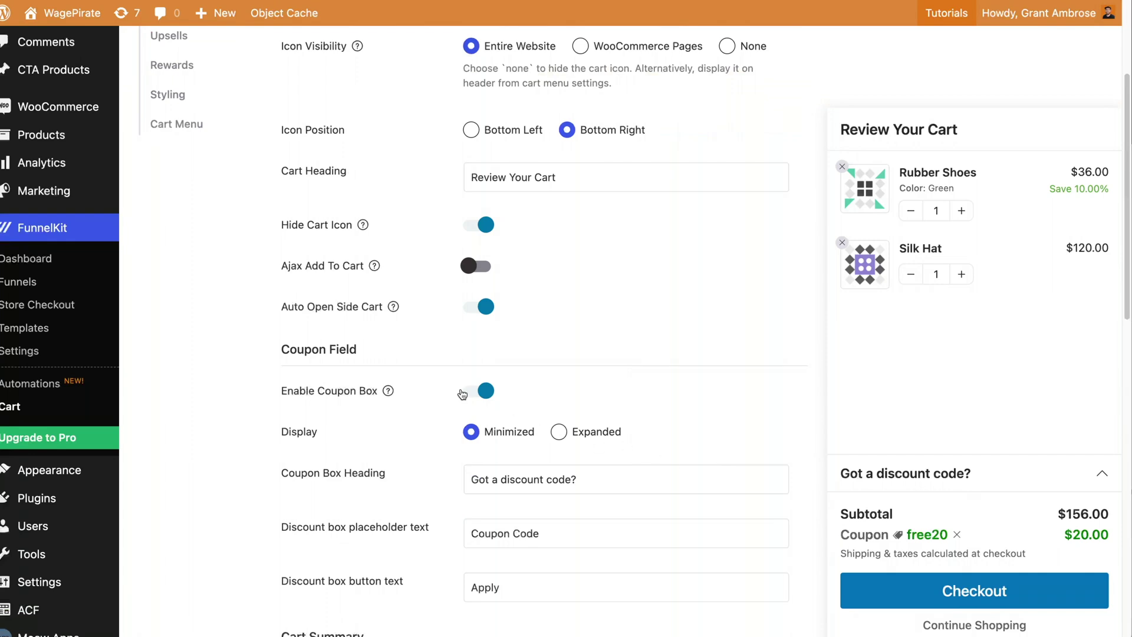
click(479, 392)
scroll(330, 403, down, 6)
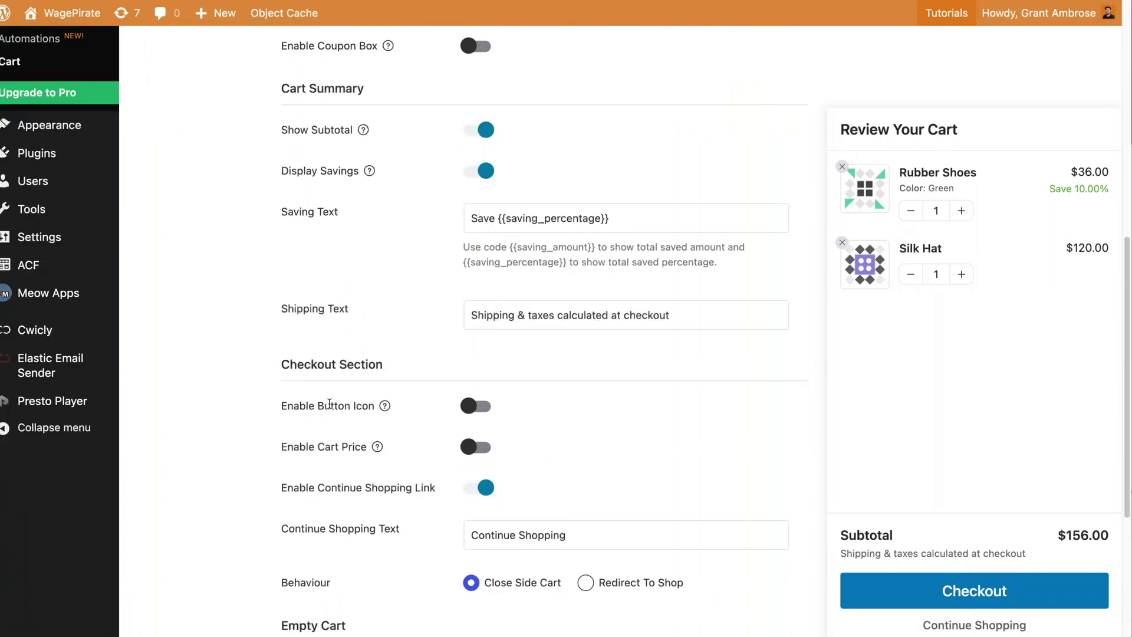
click(476, 406)
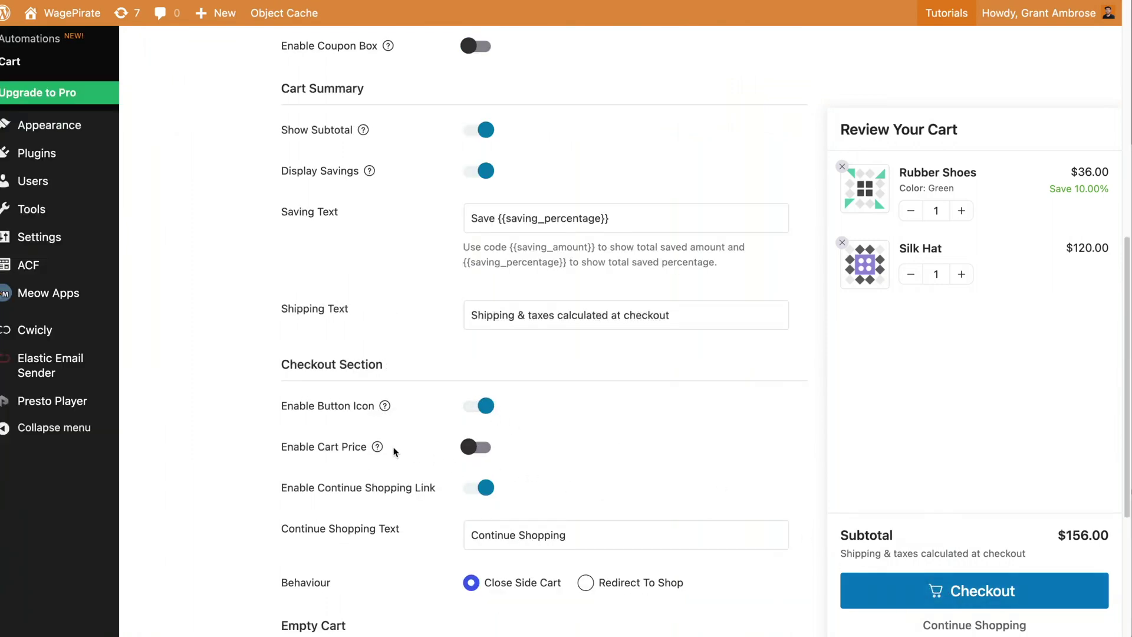
click(481, 448)
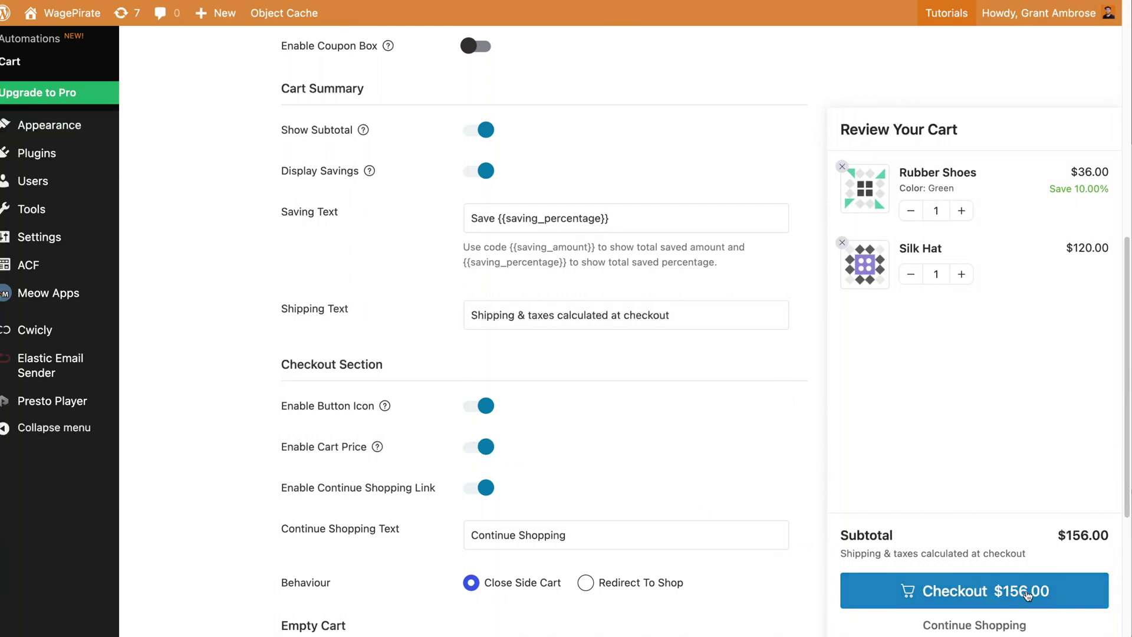
scroll(506, 573, up, 10)
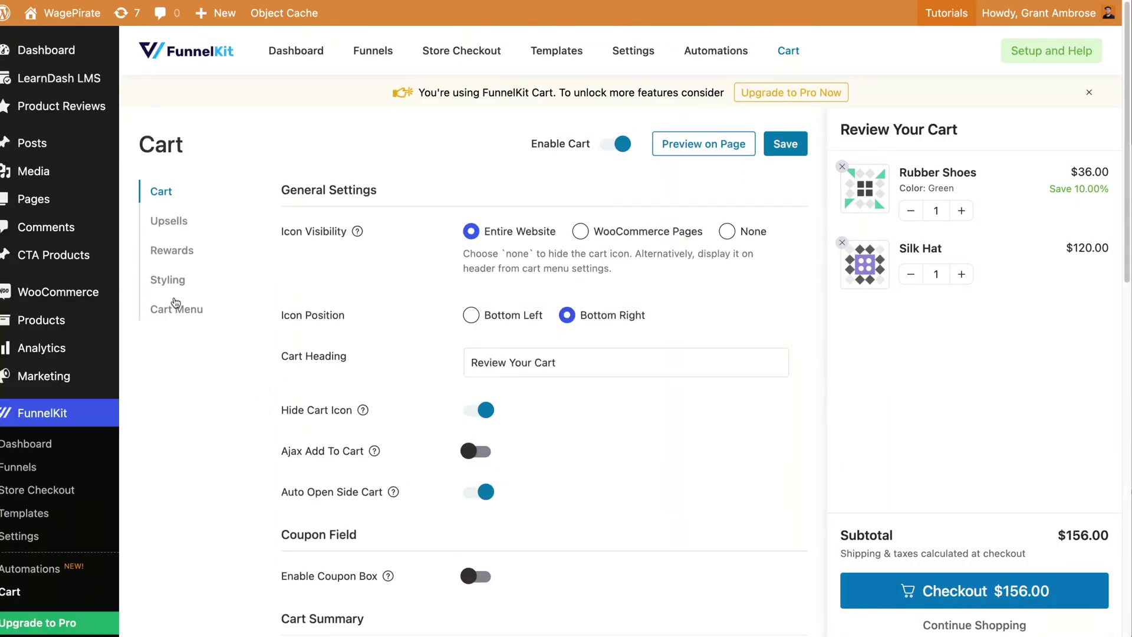
In Styling, set the Button Color to green #23b200.
click(167, 282)
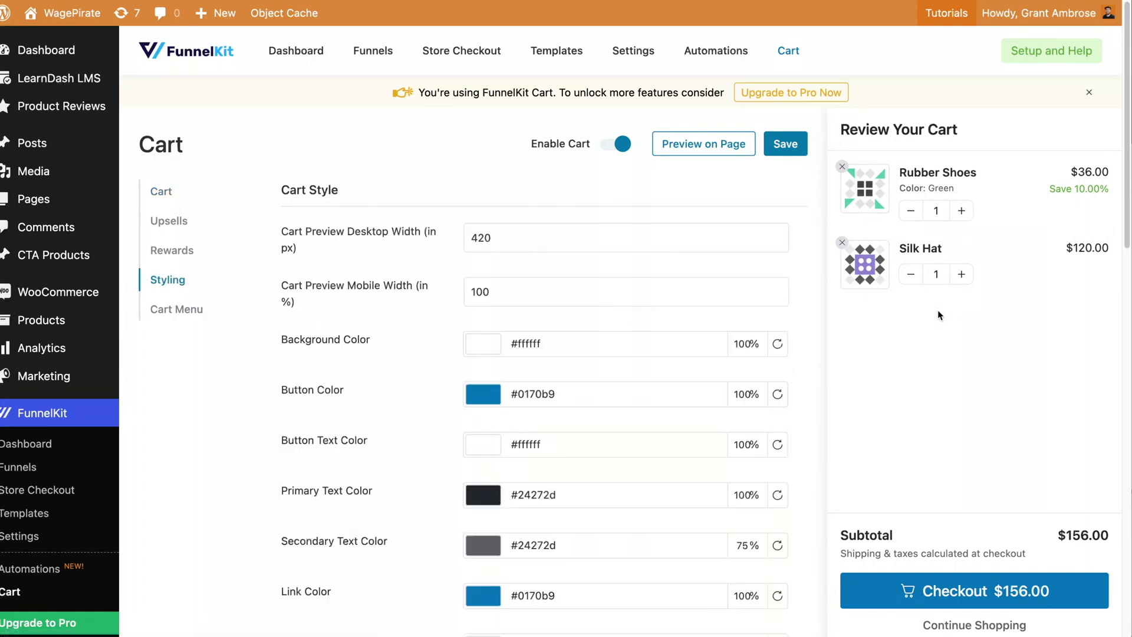
scroll(681, 461, down, 1)
click(476, 338)
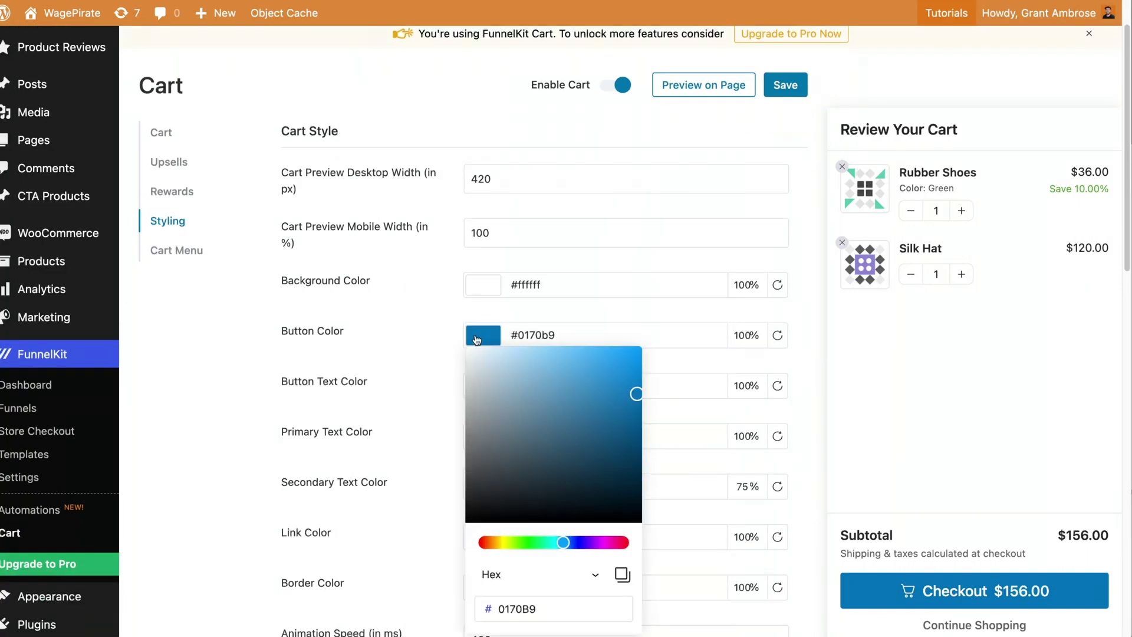
drag(554, 538, 528, 540)
click(614, 429)
drag(614, 430, 638, 396)
click(338, 363)
Scroll through the Styling settings to review the green button in the cart preview.
scroll(393, 436, down, 6)
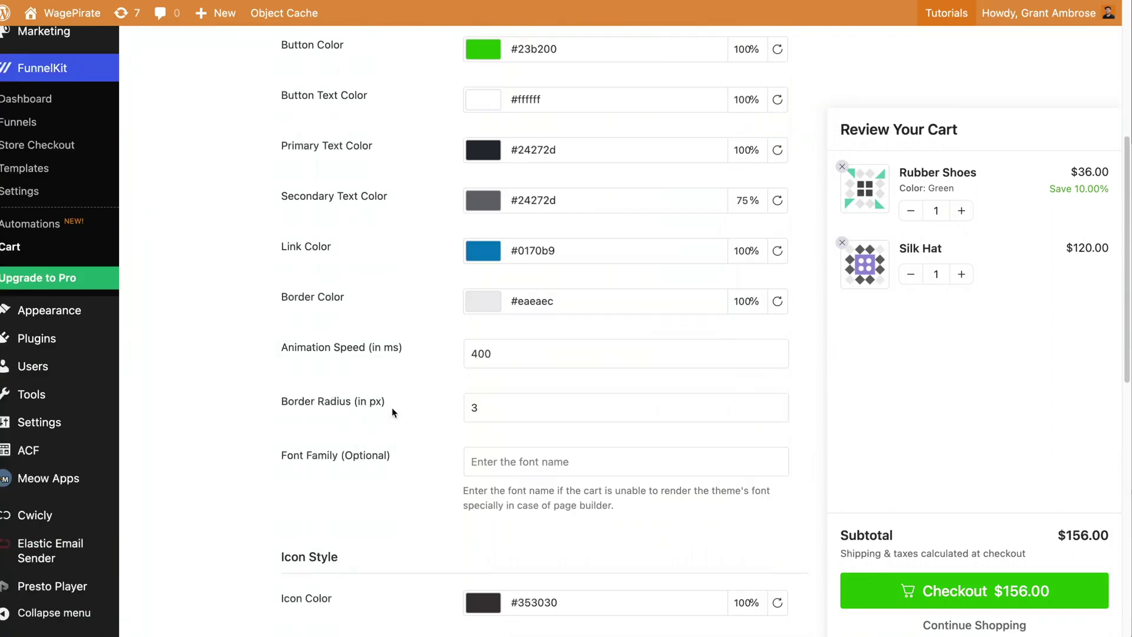
scroll(393, 413, down, 4)
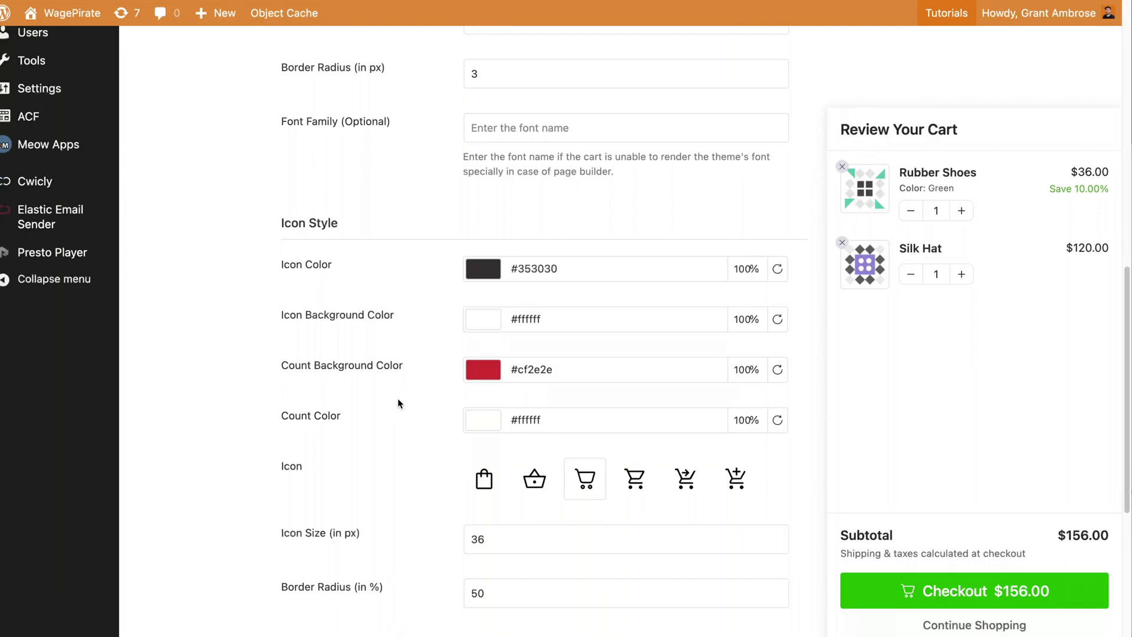
scroll(397, 403, up, 10)
scroll(493, 552, down, 9)
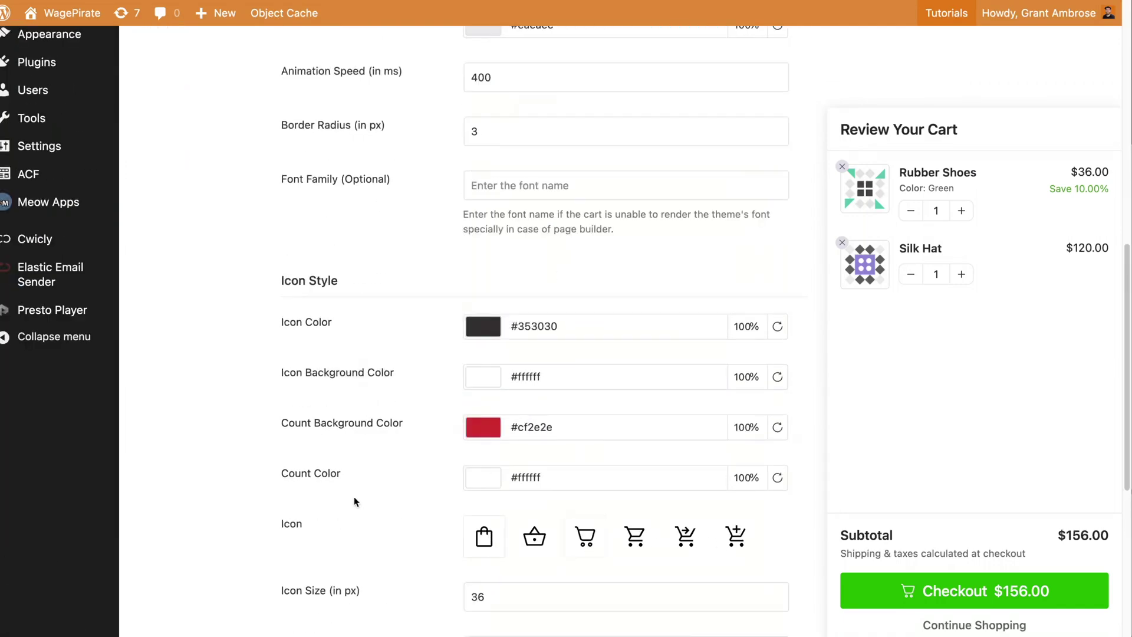
scroll(323, 490, down, 6)
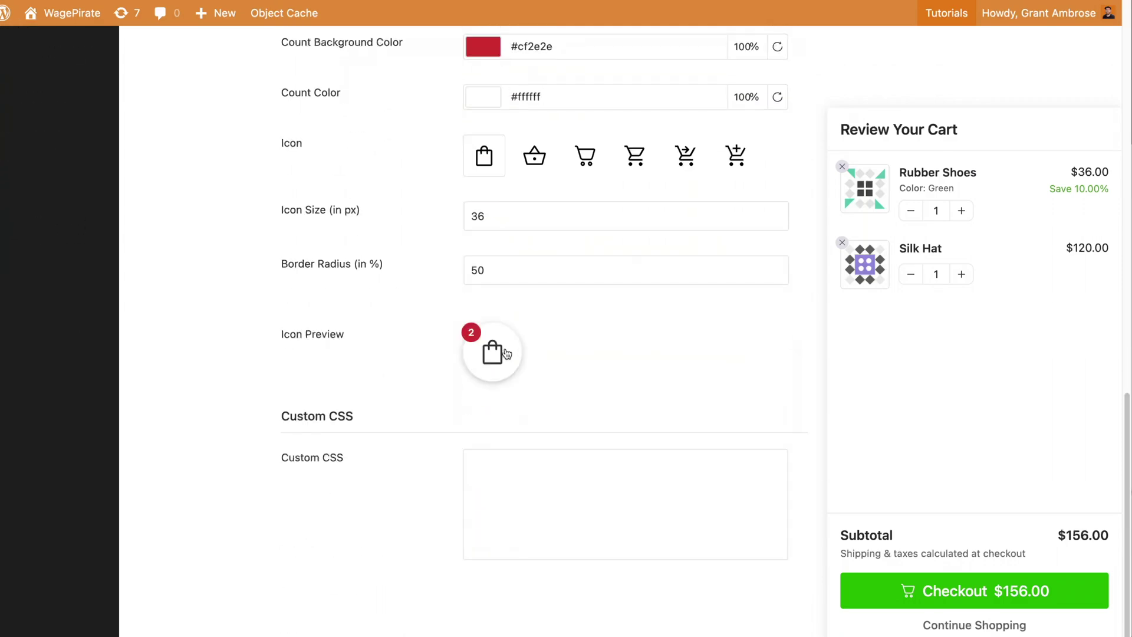
scroll(401, 411, up, 15)
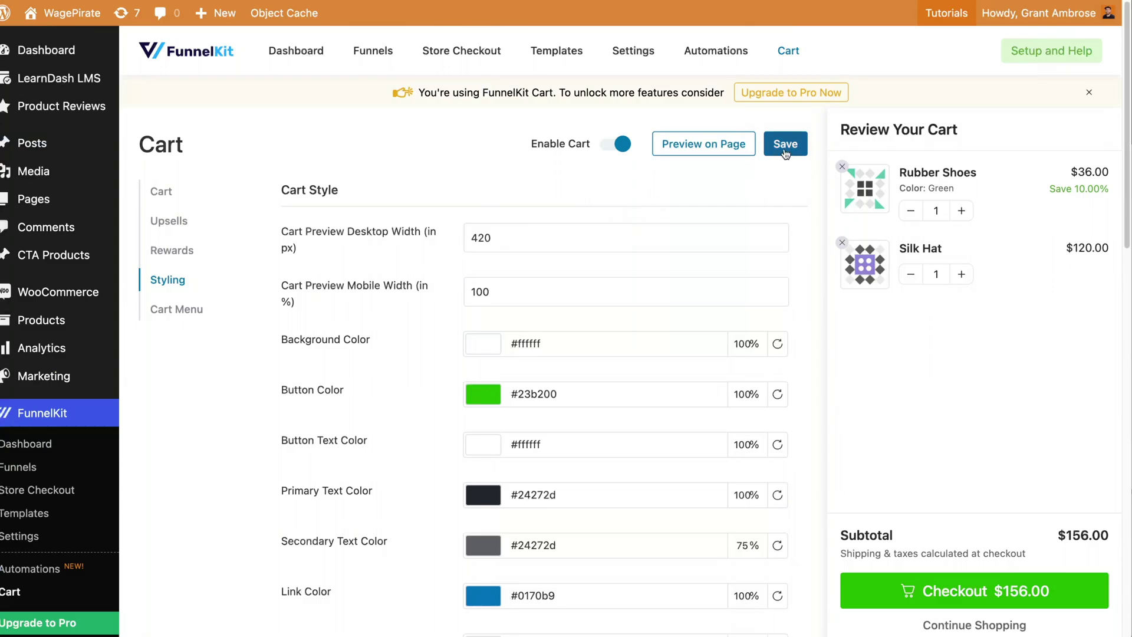
Save the styling and check the green checkout button in the storefront cart drawer.
click(784, 144)
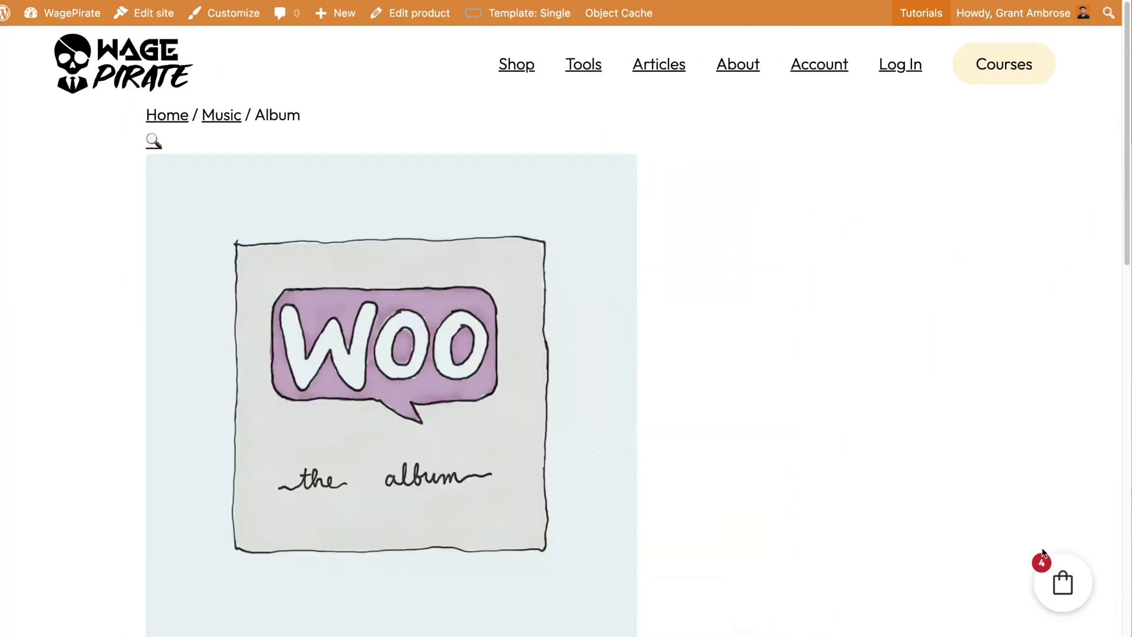
click(1056, 581)
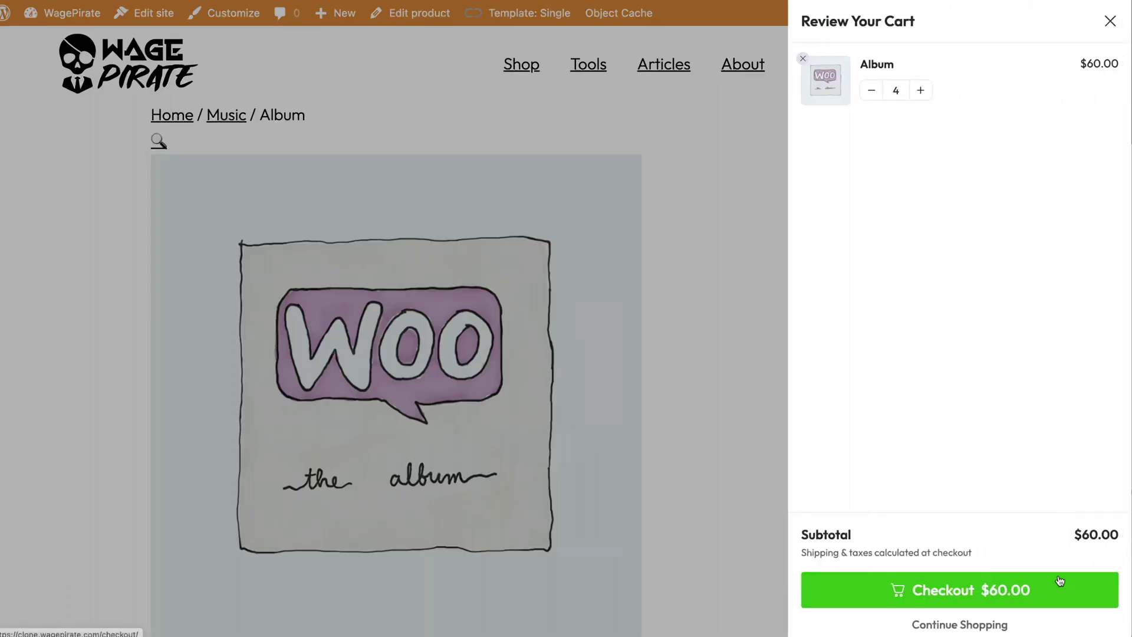
click(686, 178)
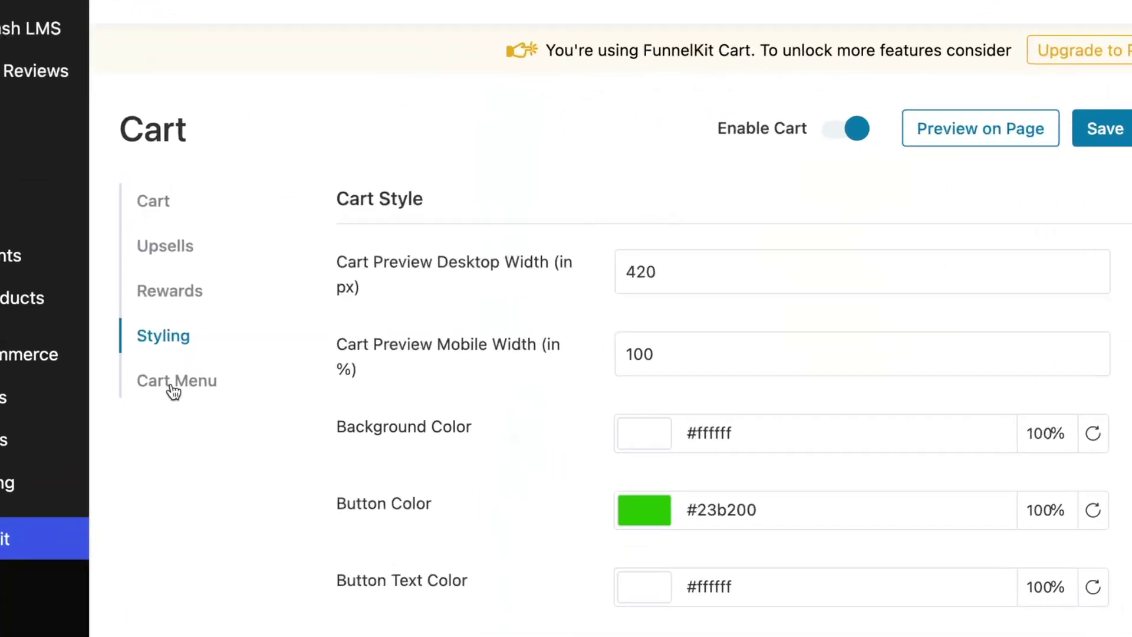
Open the Cart Menu settings and view which menus the cart can be added to.
click(171, 387)
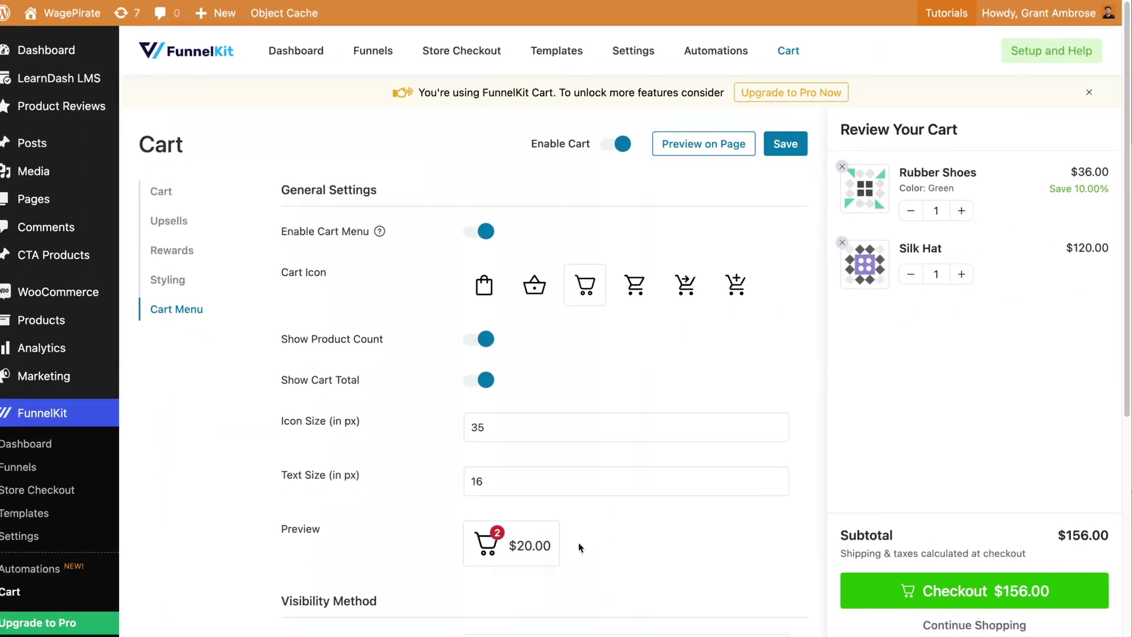
scroll(596, 547, down, 6)
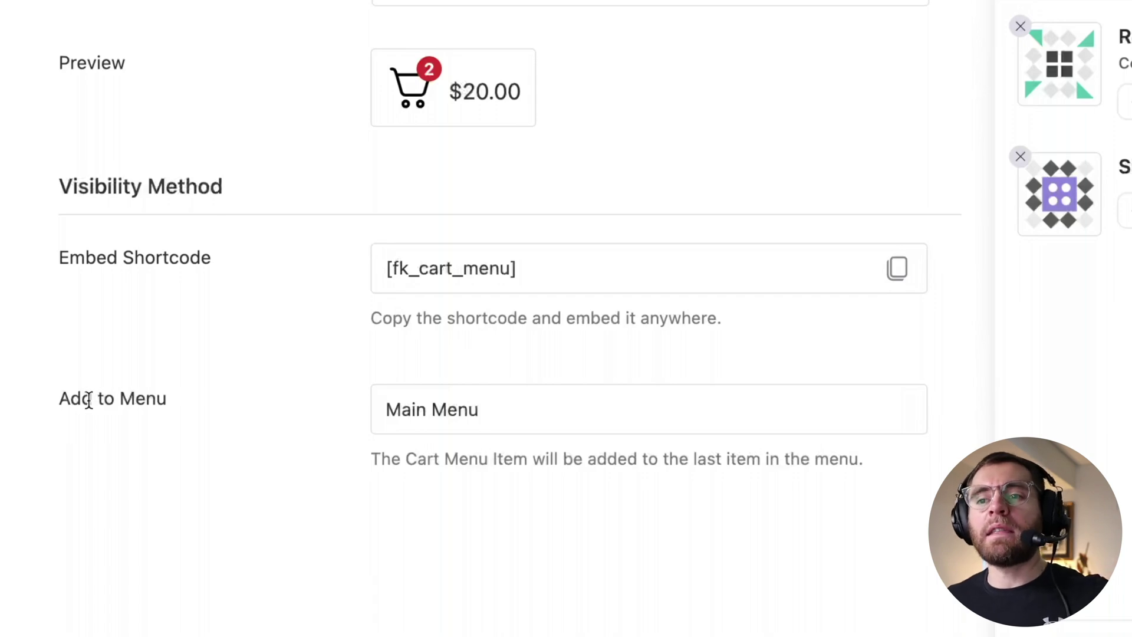
click(461, 406)
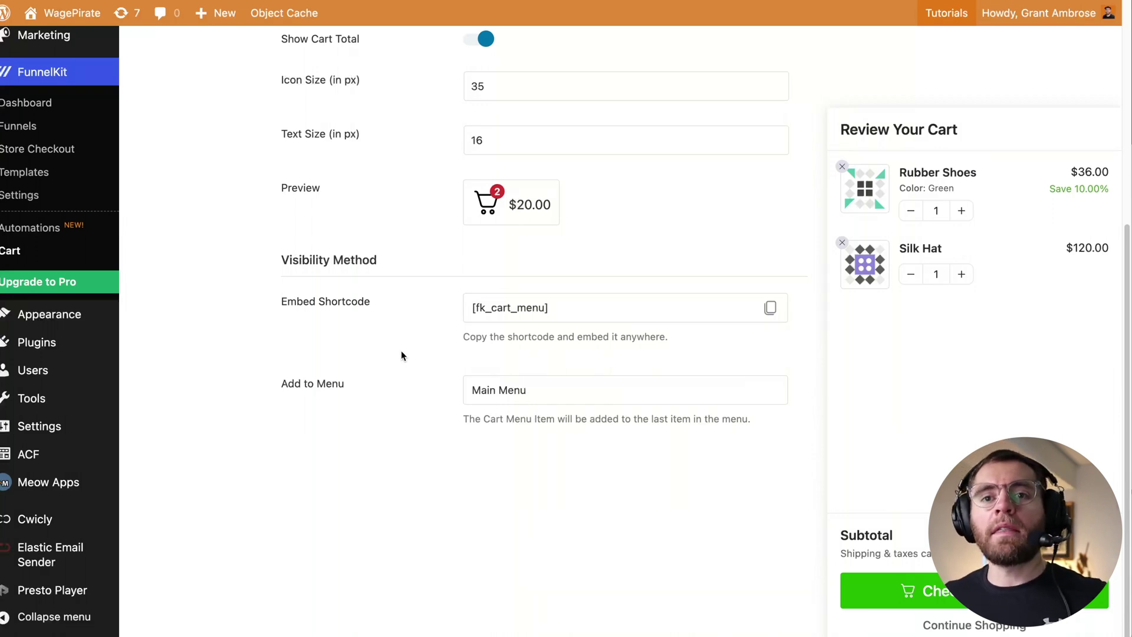
Review Main Menu, assign the cart menu item to Main Menu, then view the album product page.
mouse_move(124, 321)
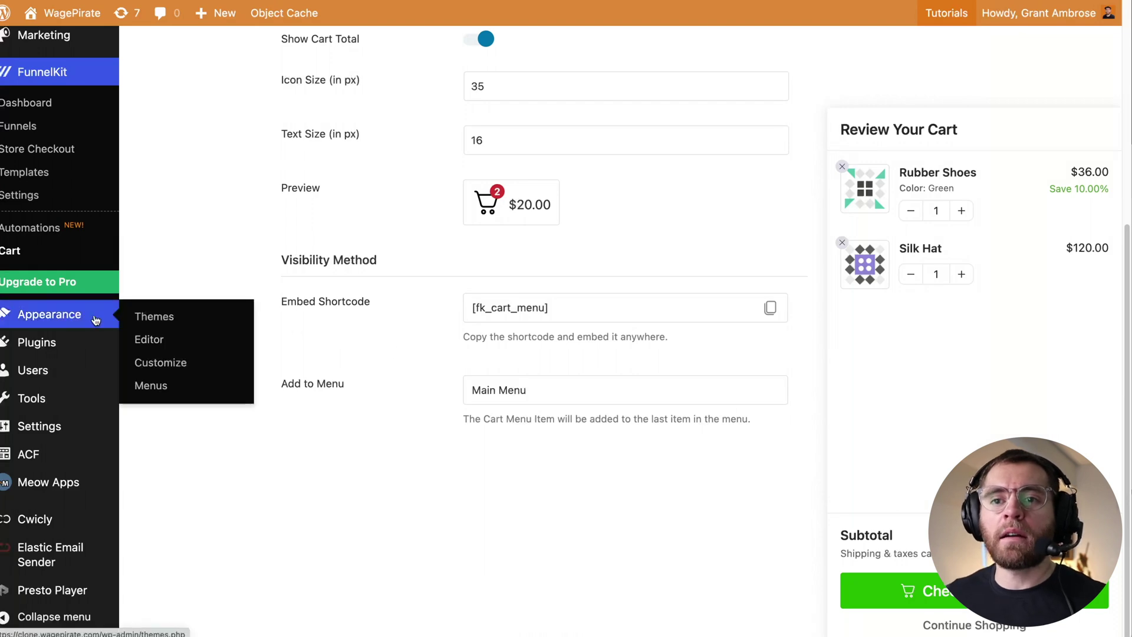
click(183, 395)
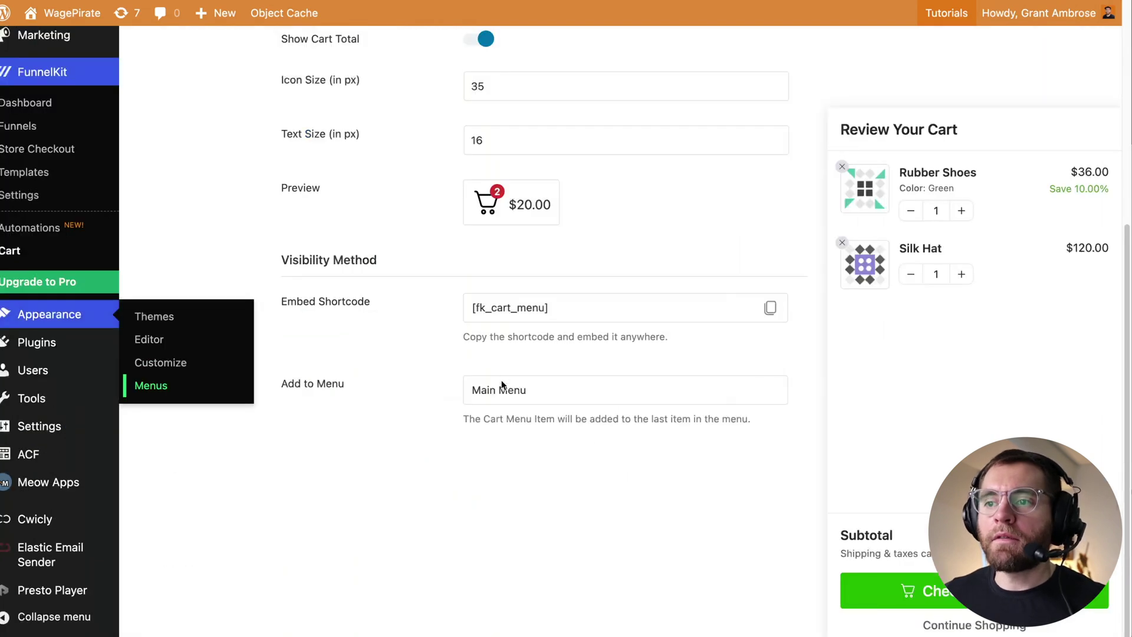
click(504, 388)
click(502, 479)
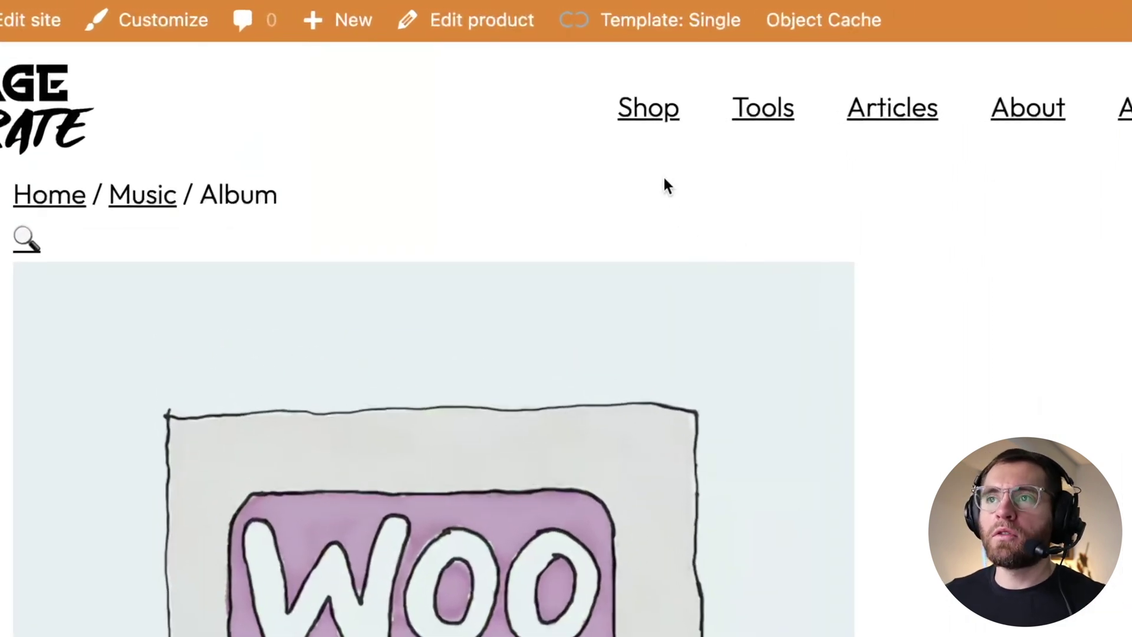
mouse_move(644, 21)
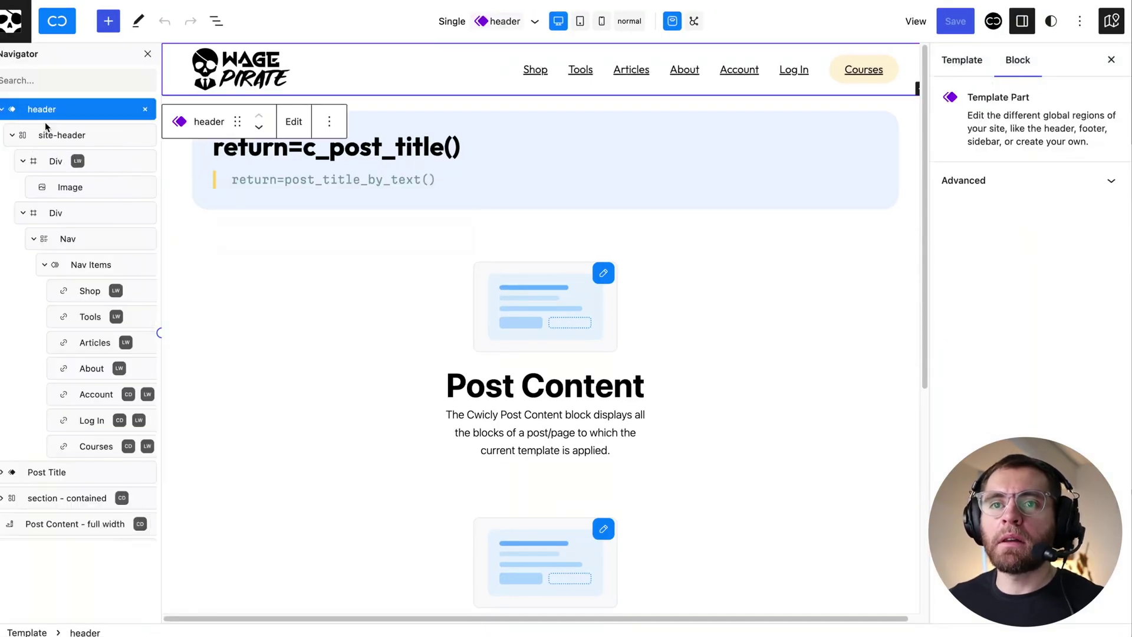
Insert a new Div block right after the header's Nav element.
click(34, 240)
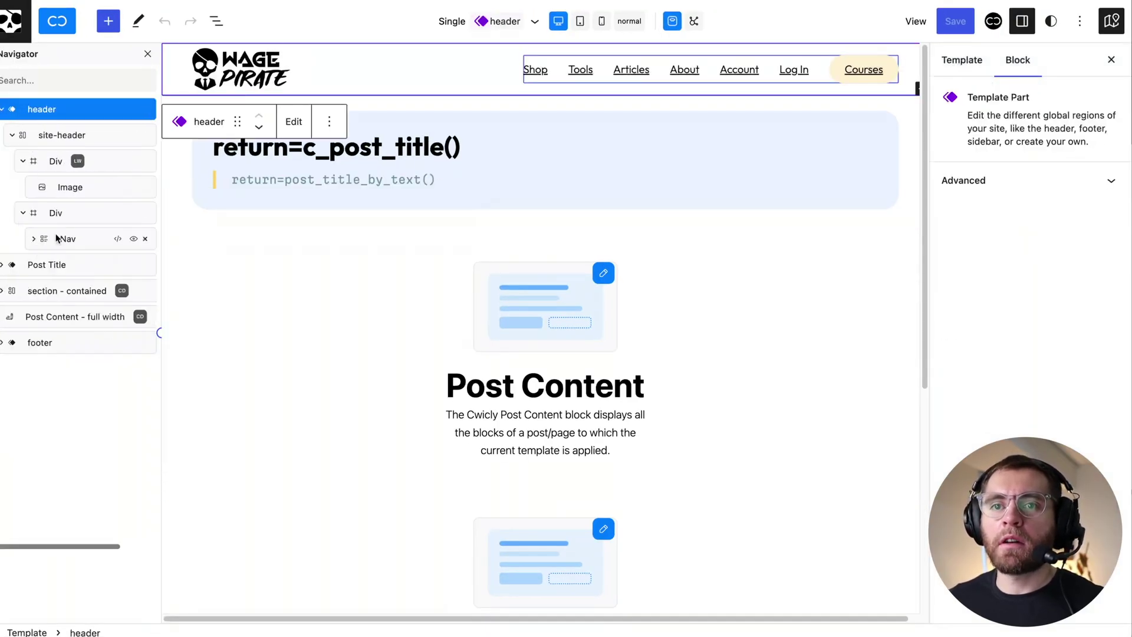
click(59, 239)
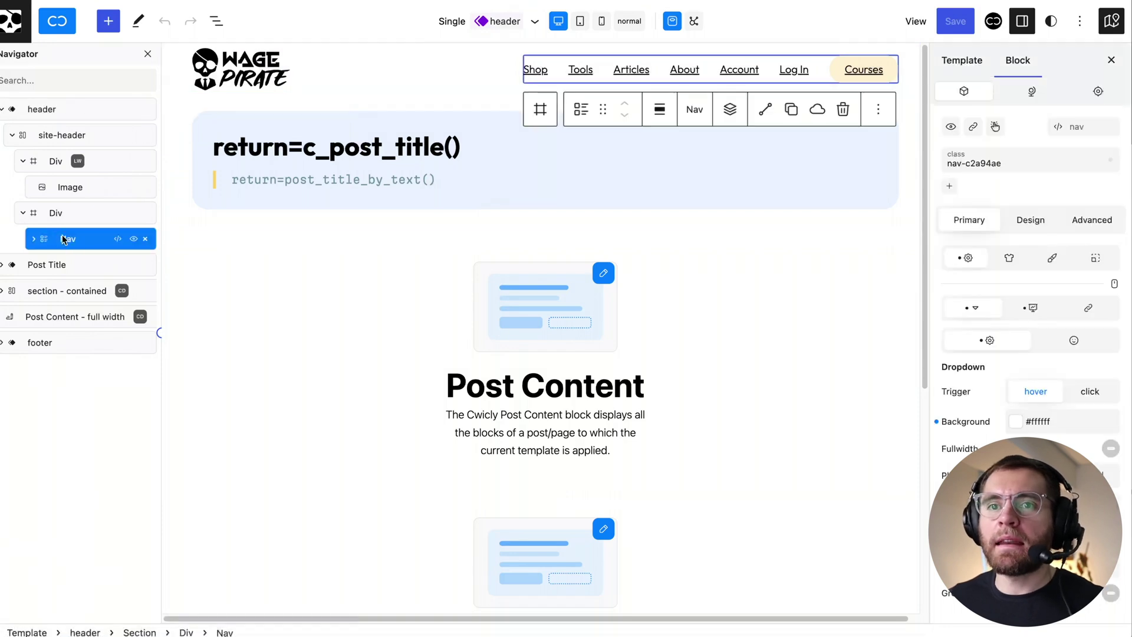
right_click(66, 215)
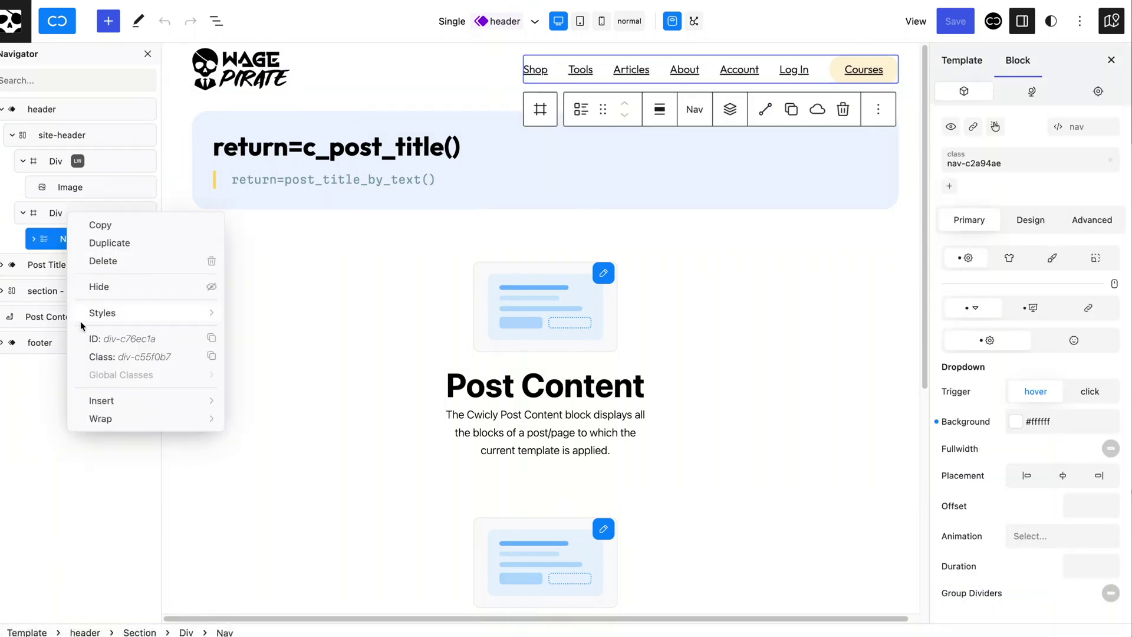
mouse_move(99, 403)
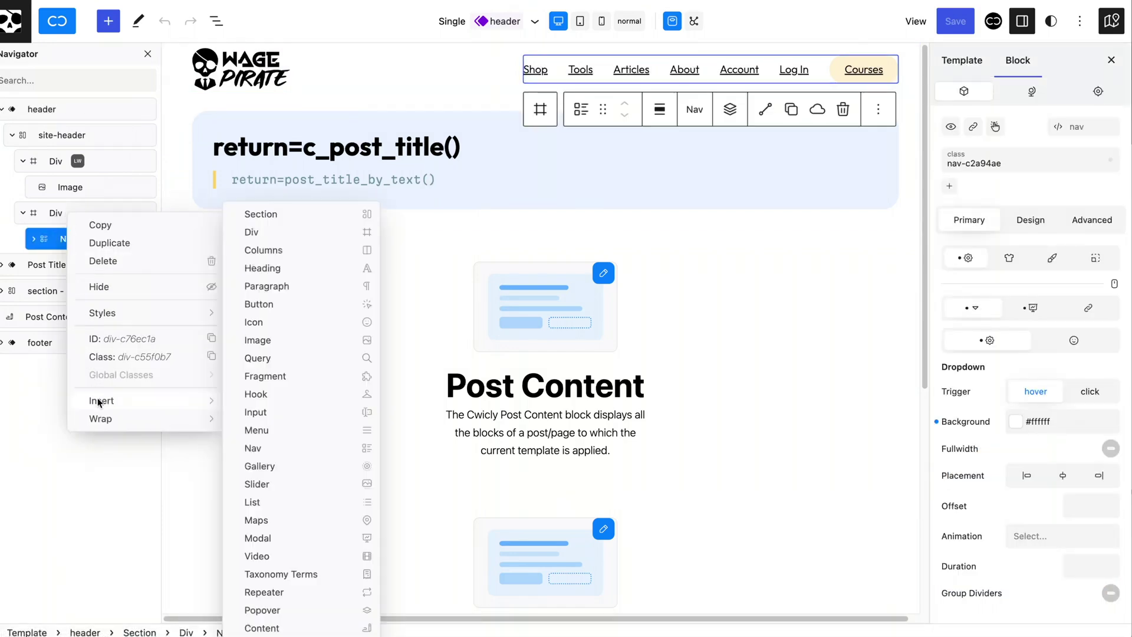
click(283, 232)
right_click(72, 269)
Paste the [fk_cart_menu] shortcode into the Div, move it inside the Nav, and save.
mouse_move(138, 451)
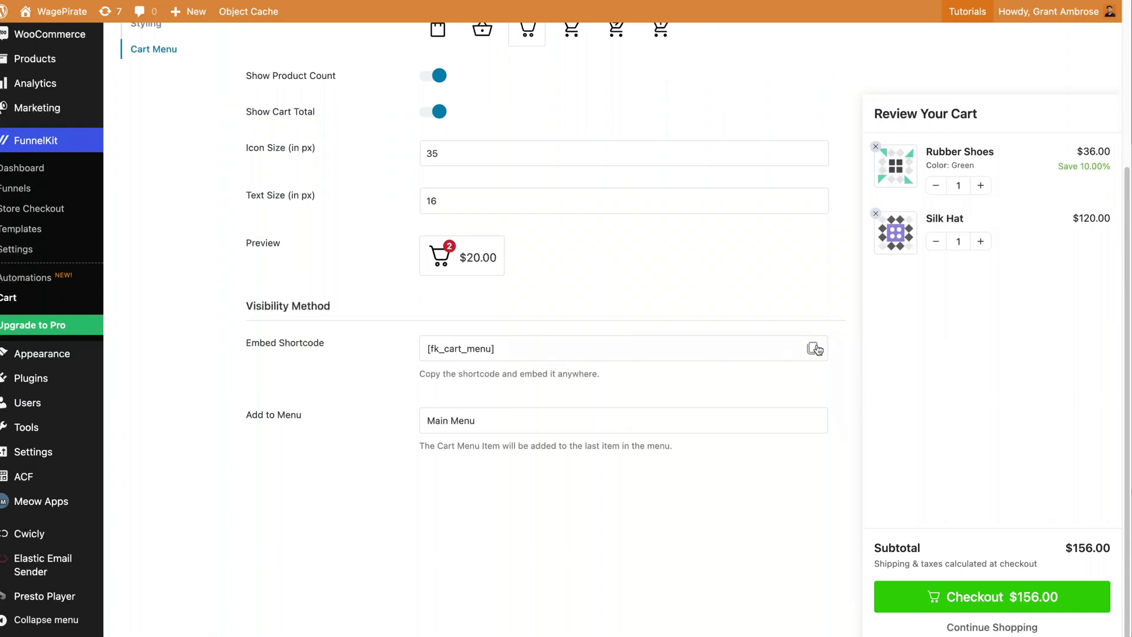
click(816, 350)
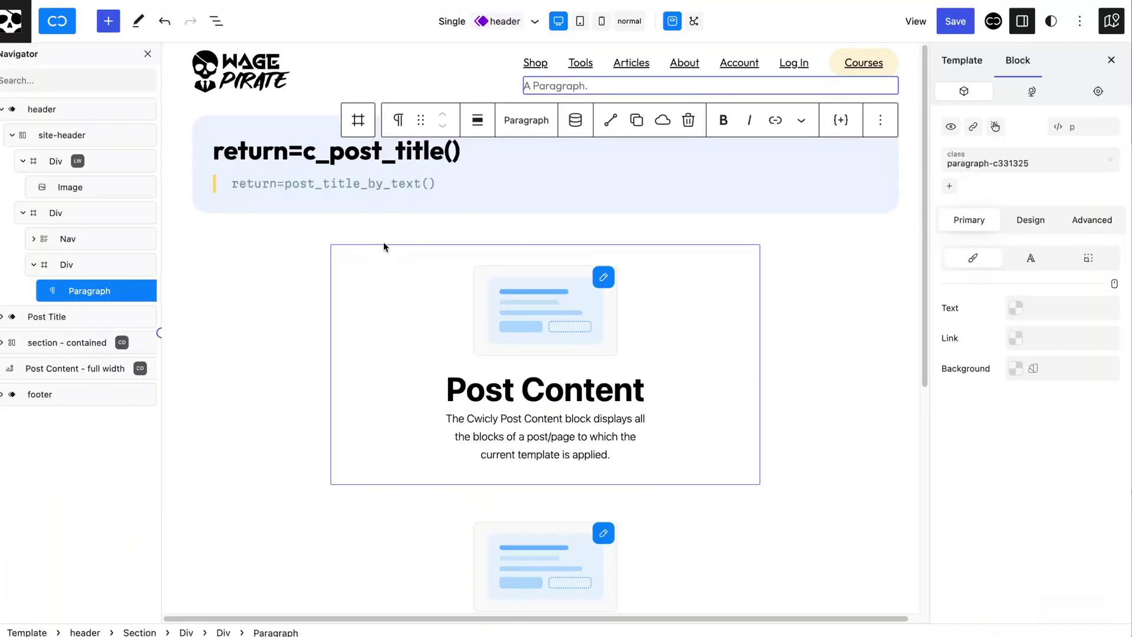
key(ctrl+v)
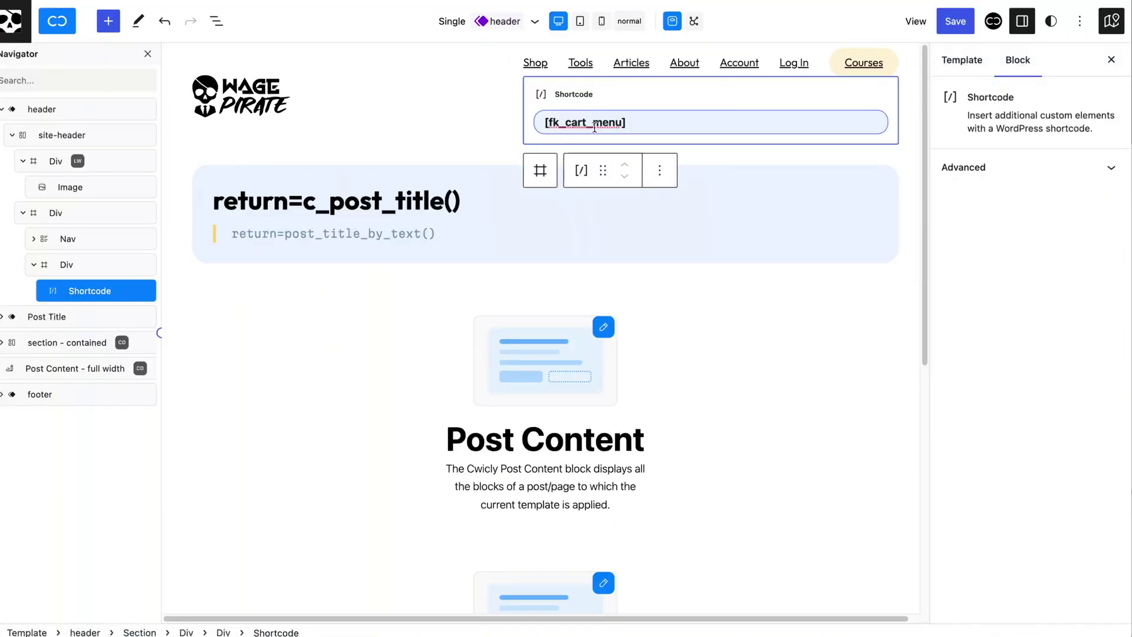
click(34, 239)
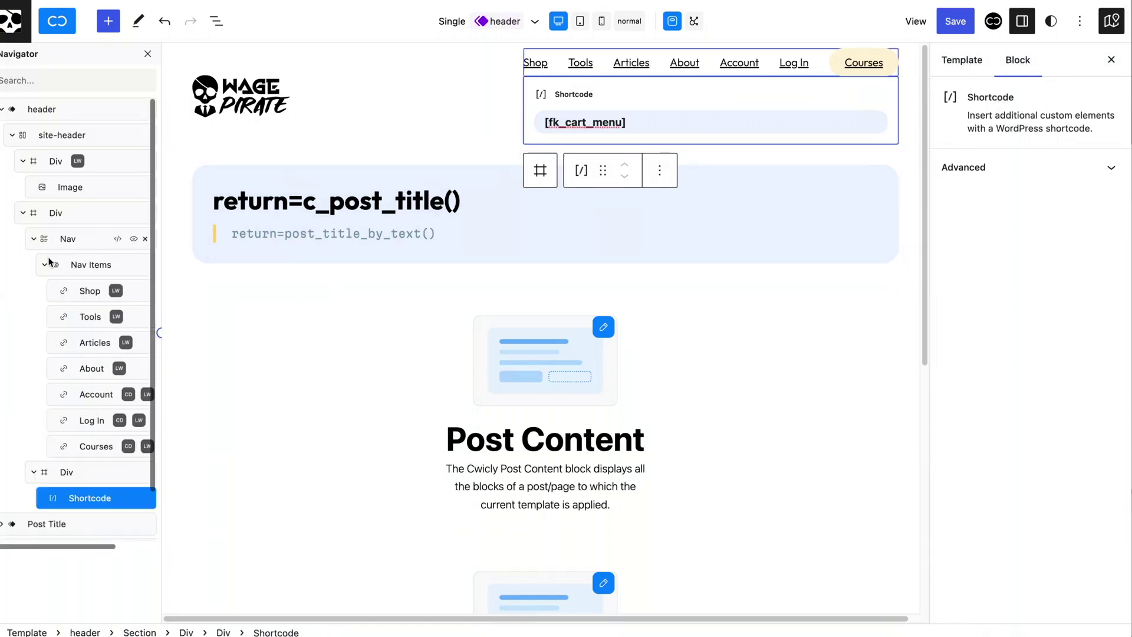
click(45, 265)
click(34, 291)
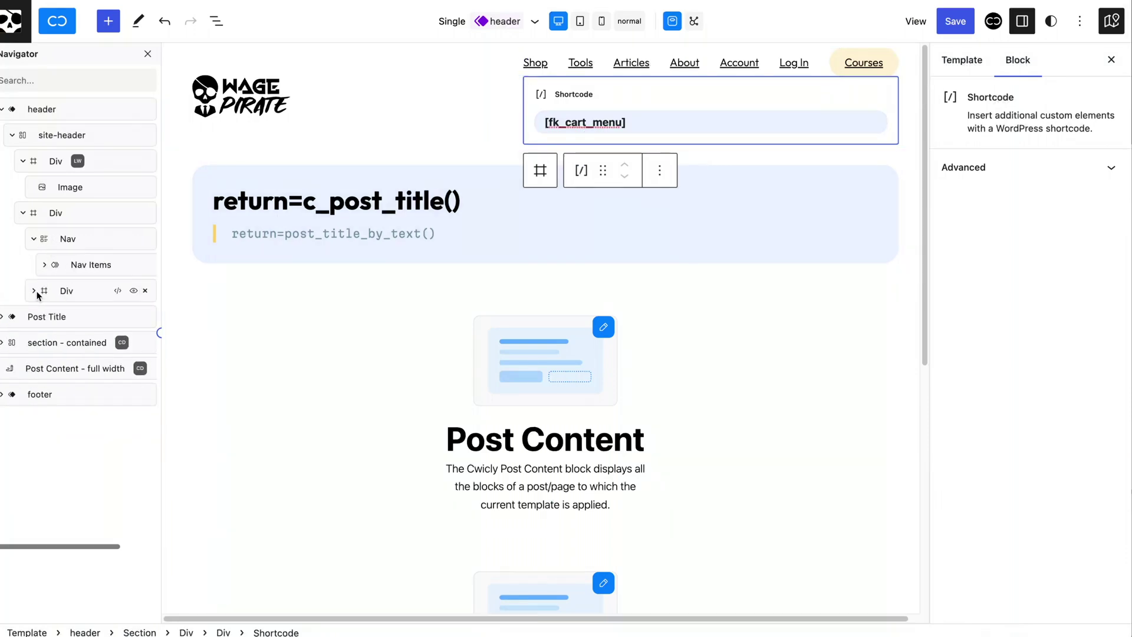
mouse_move(47, 290)
mouse_down()
mouse_move(56, 278)
mouse_move(62, 292)
mouse_up()
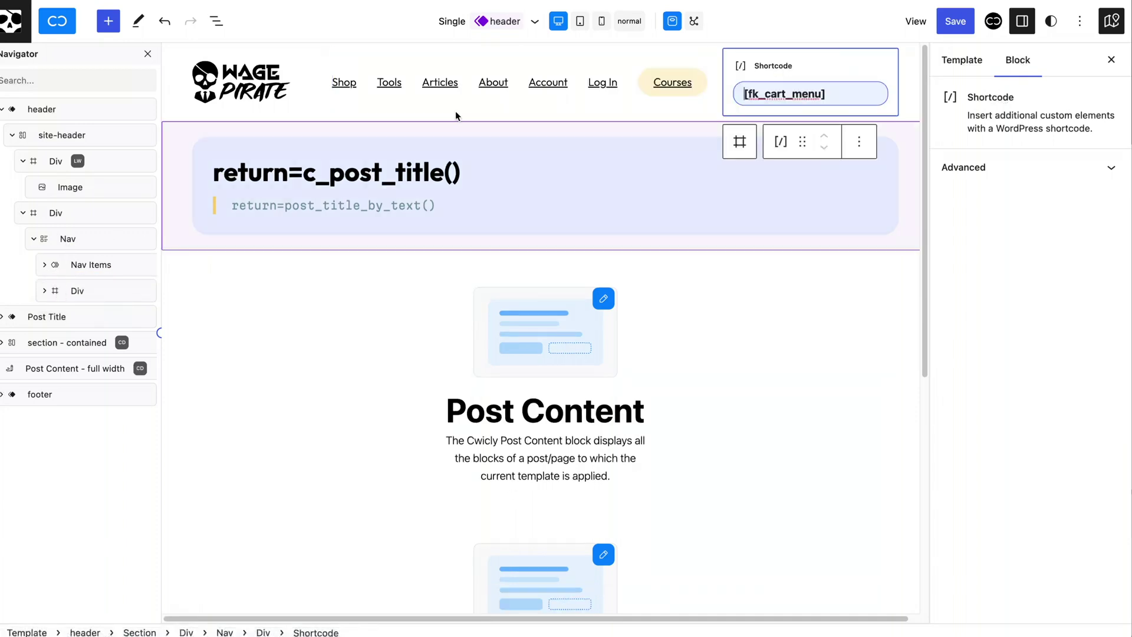
click(951, 23)
Confirm saving the header template, then narrow the storefront window to a mobile width.
click(965, 23)
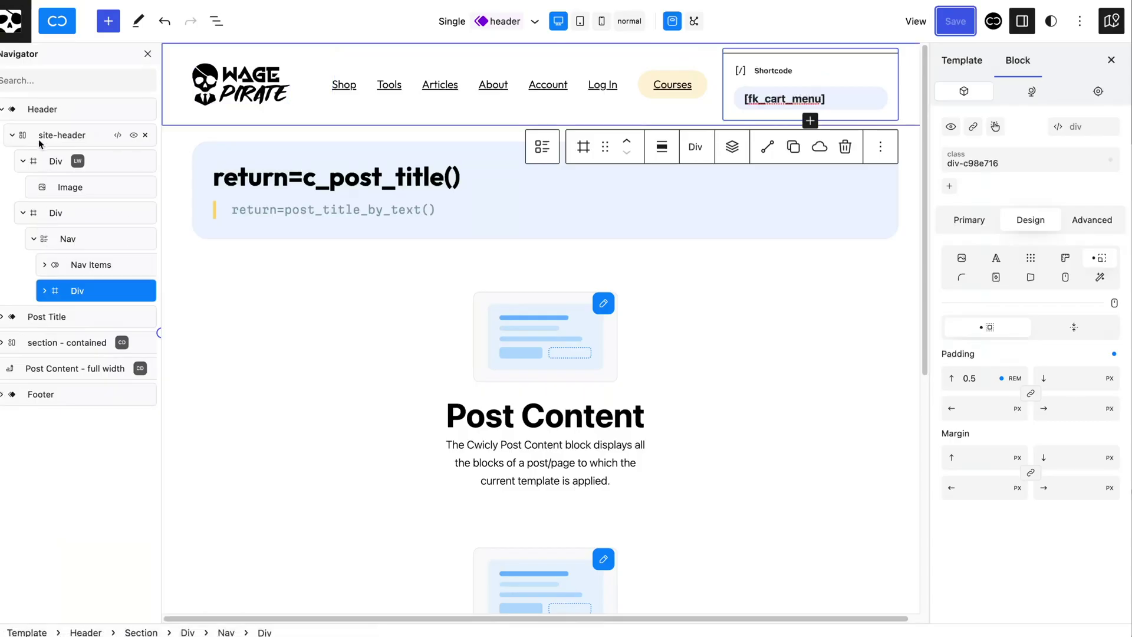
click(48, 243)
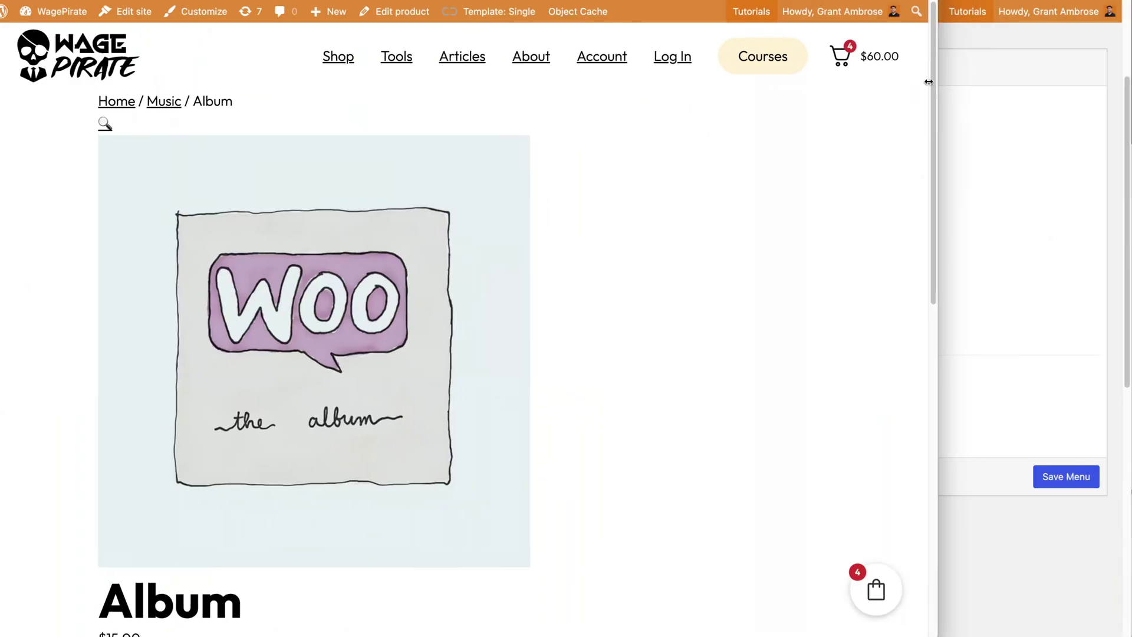
drag(936, 86, 667, 96)
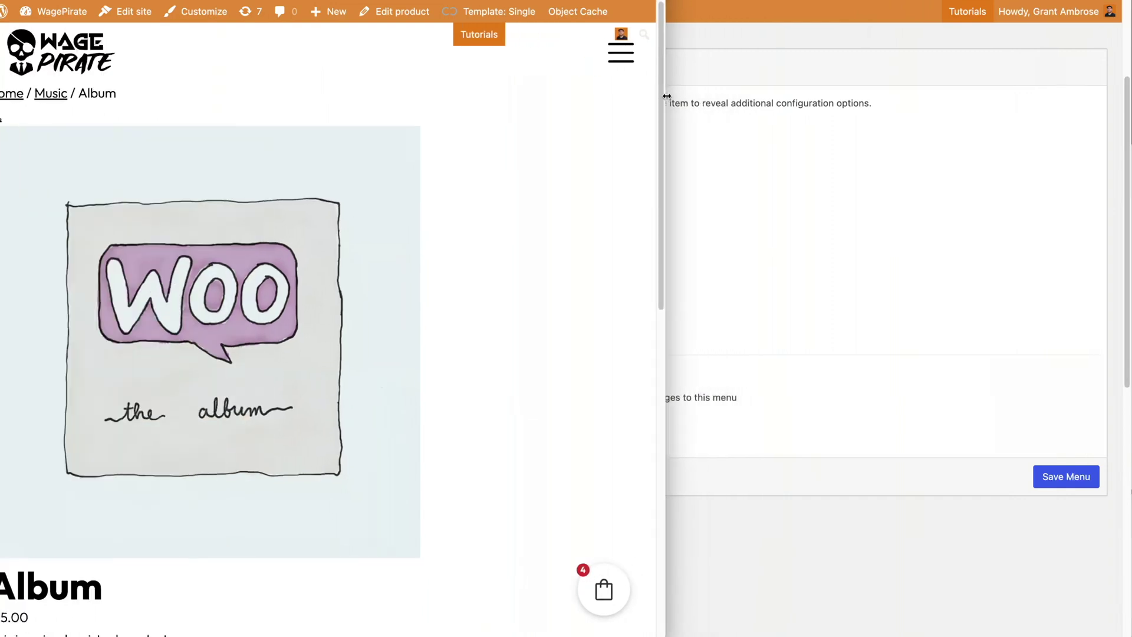
Check the mobile menu lists the cart at $60.00, then open and close the cart drawer.
click(621, 55)
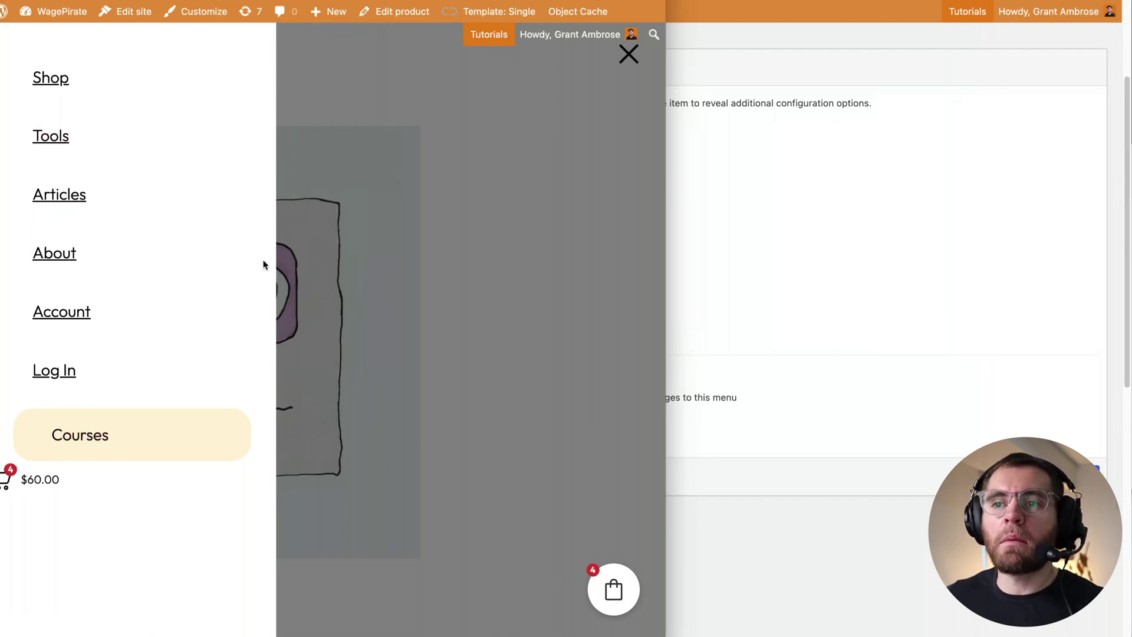
click(557, 544)
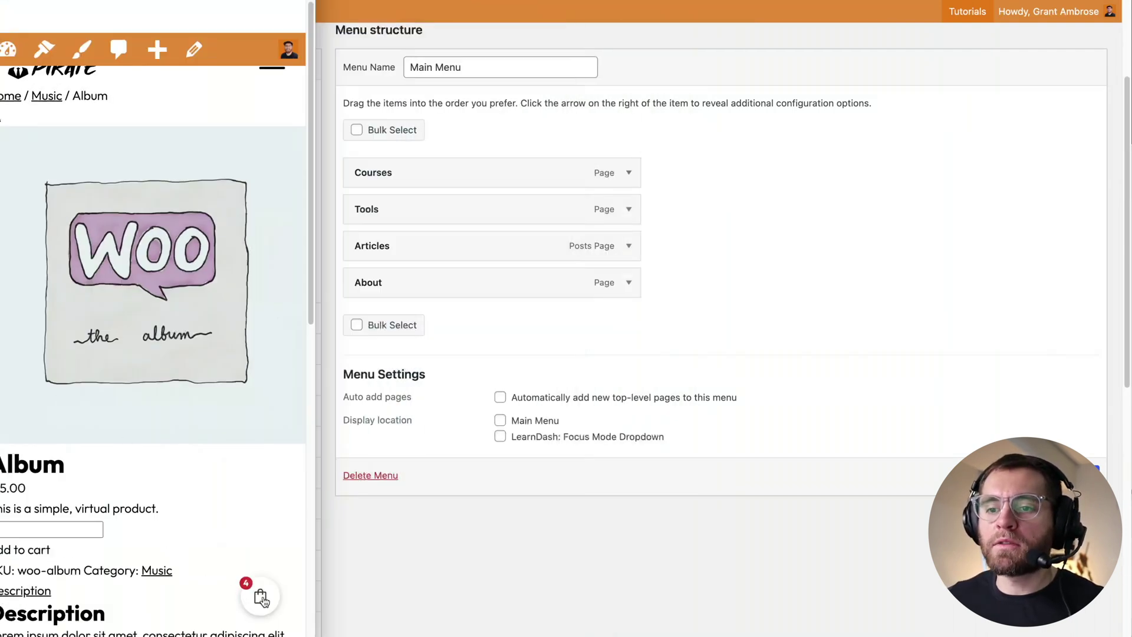
click(268, 596)
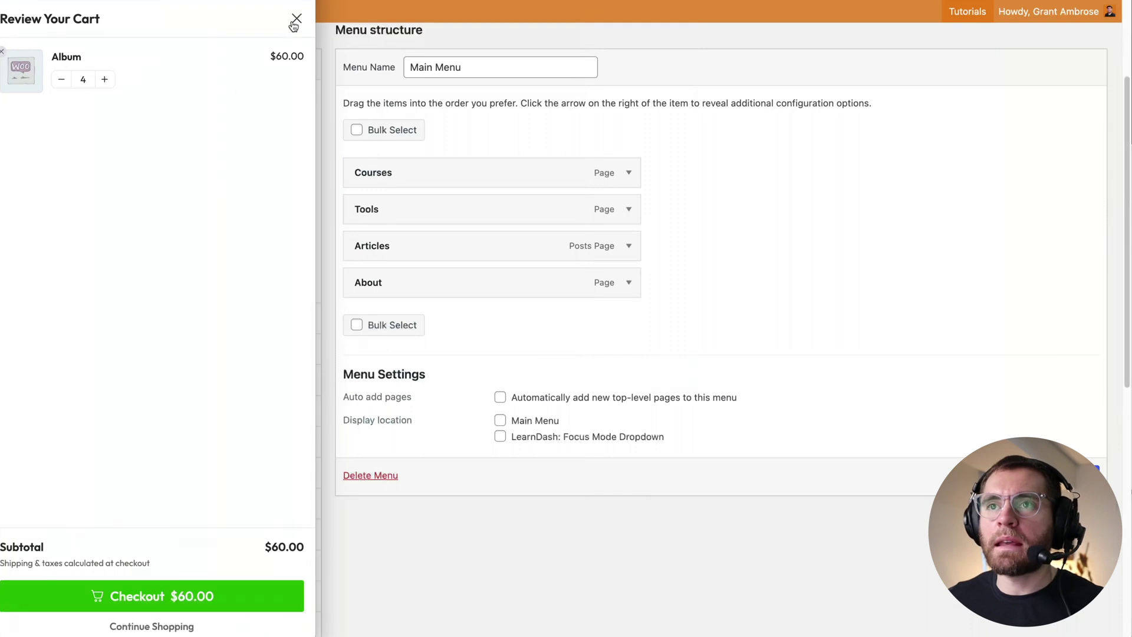
click(293, 21)
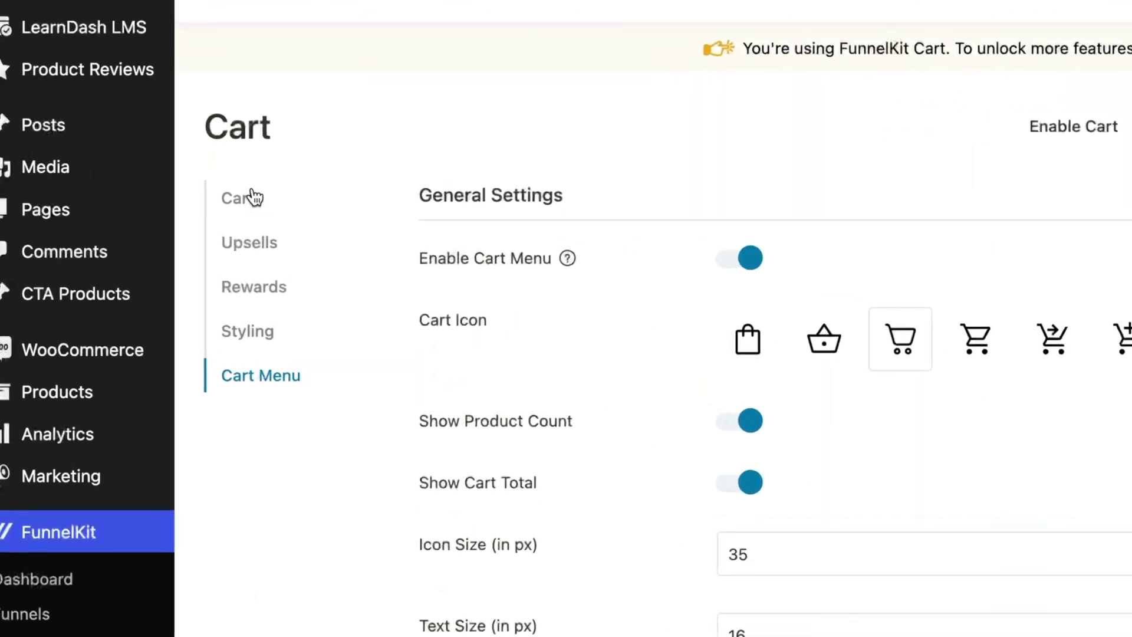
Open the Upsells tab in FunnelKit Cart settings.
click(251, 249)
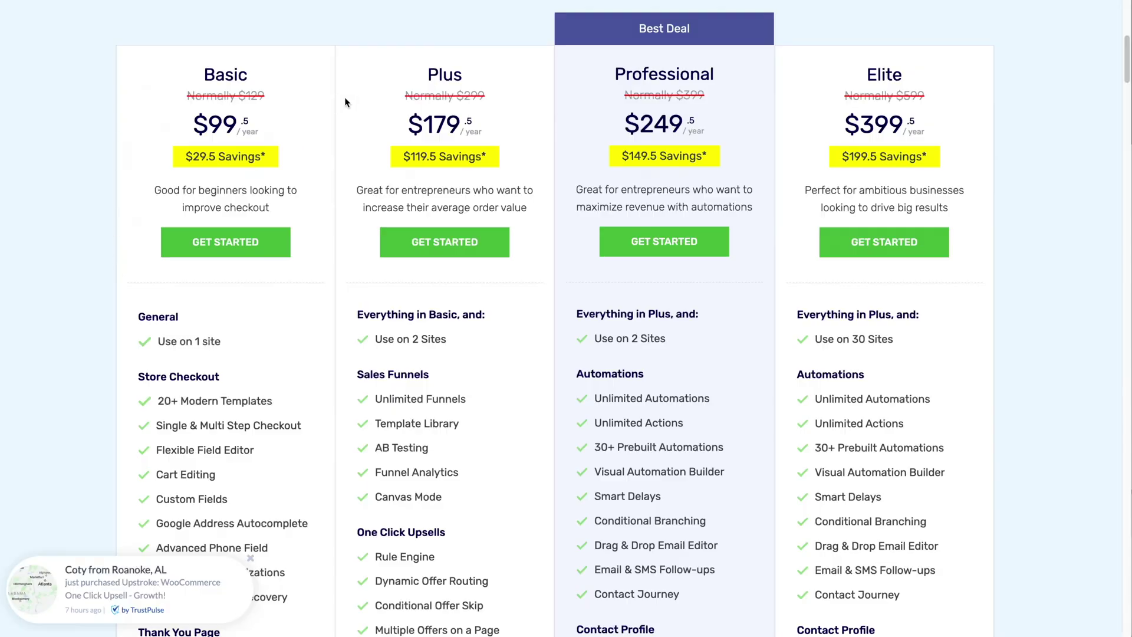
Highlight Plus plan features: Cart Upsells, Free Shipping Reward, Free Gift Incentive, Sales Funnels, Multiple Order Bumps.
scroll(461, 233, down, 10)
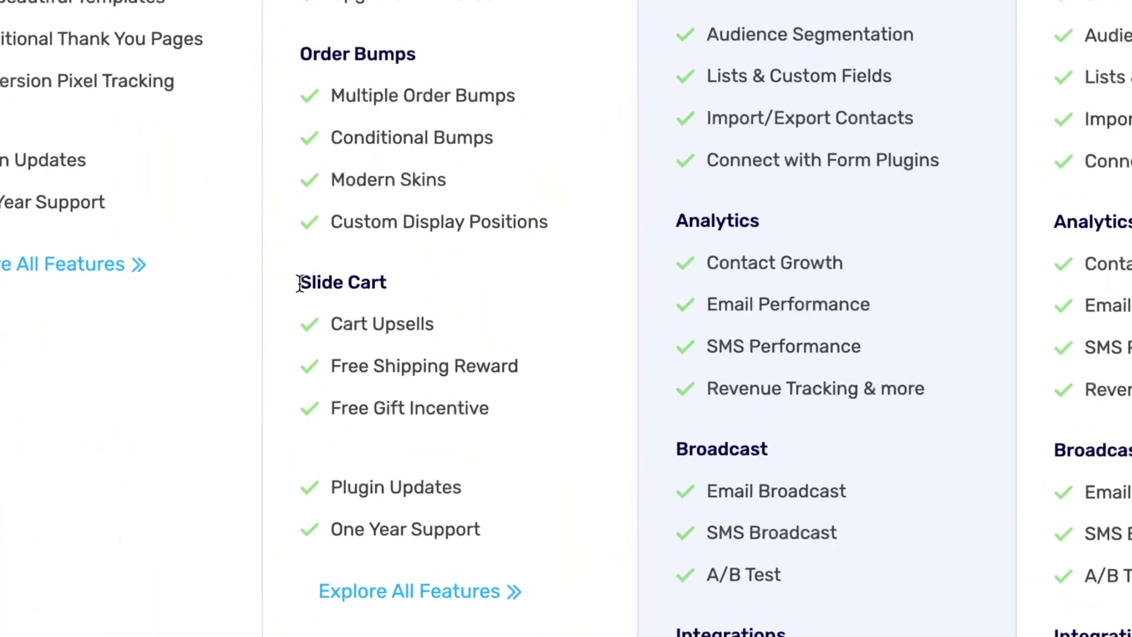
drag(332, 323, 362, 318)
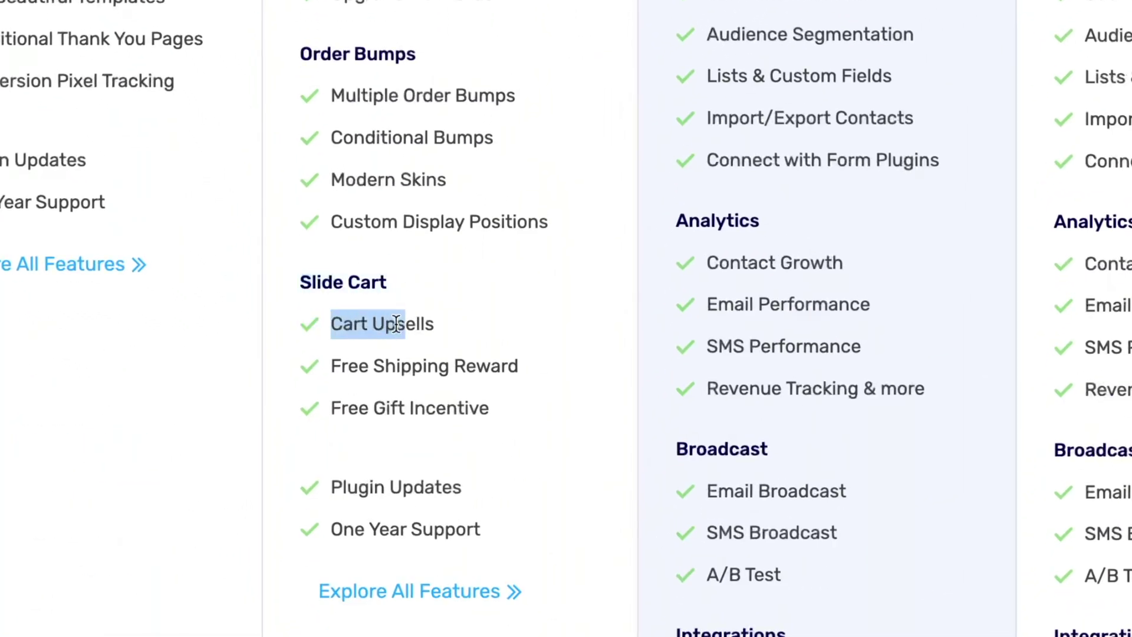
drag(364, 366, 476, 366)
drag(359, 408, 458, 417)
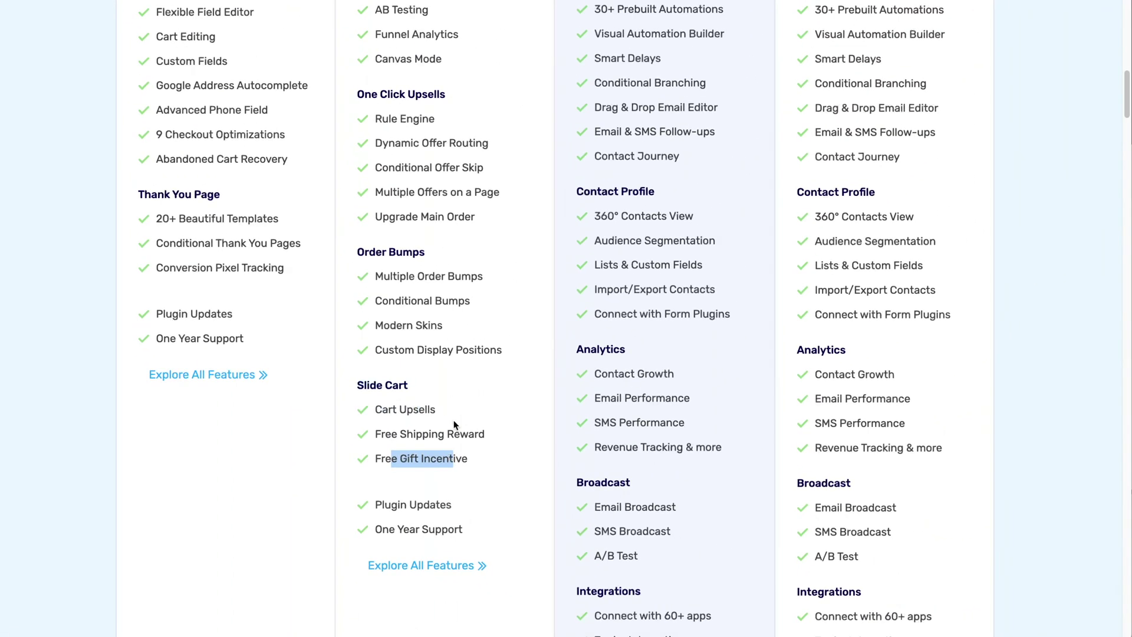
scroll(454, 420, up, 1)
mouse_move(408, 444)
mouse_down()
mouse_move(366, 444)
mouse_move(401, 447)
mouse_up()
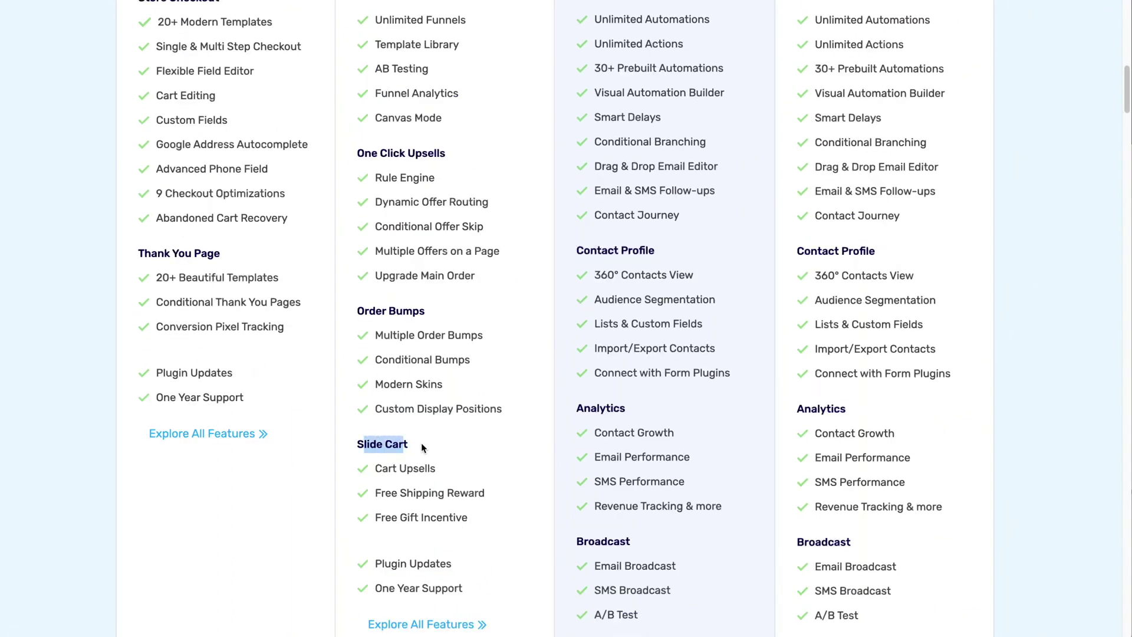
scroll(763, 416, up, 8)
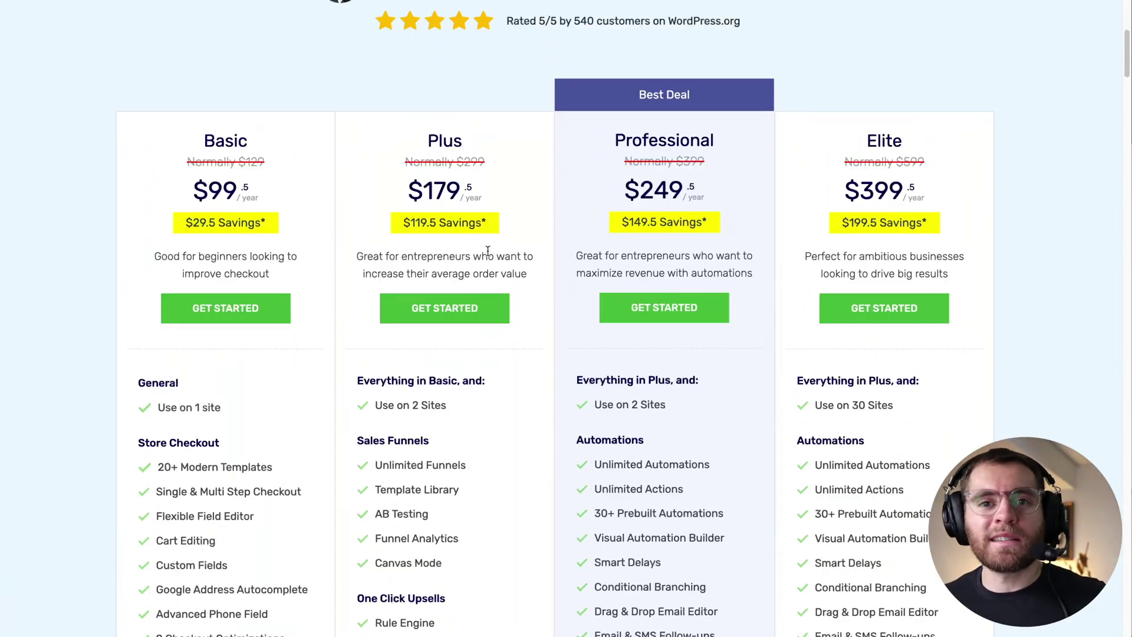
scroll(544, 533, down, 2)
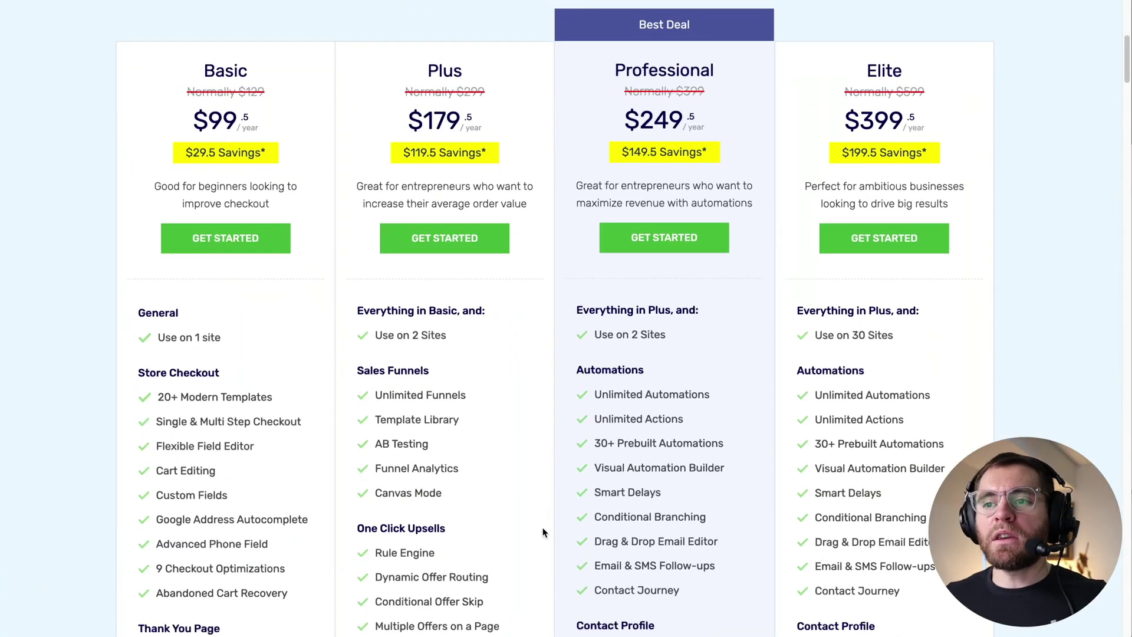
drag(357, 349, 430, 355)
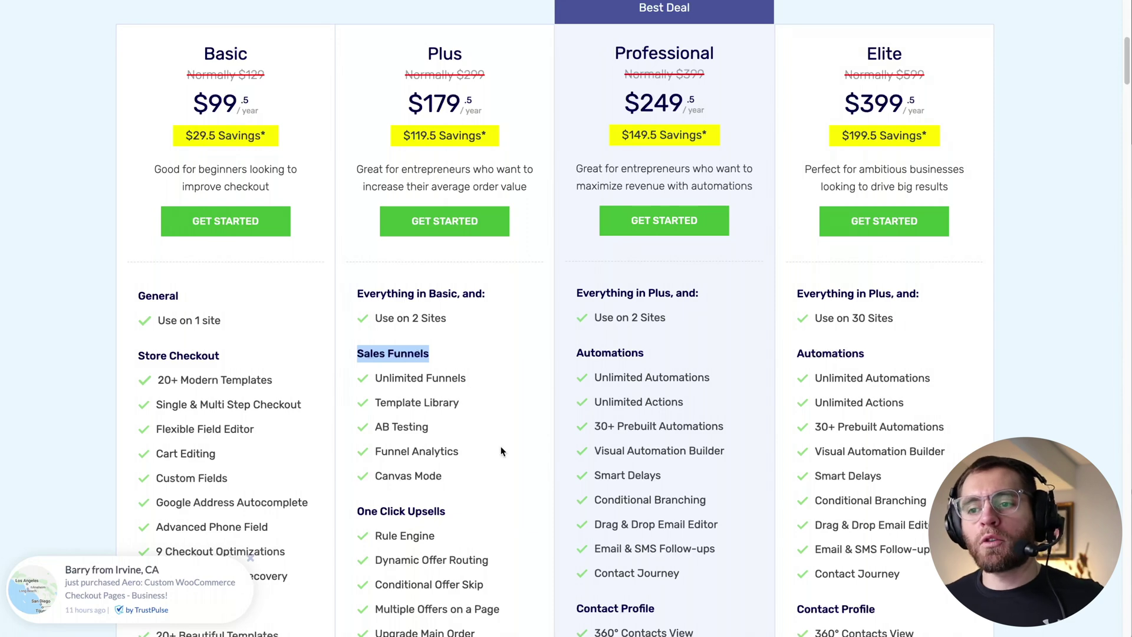
scroll(503, 450, down, 1)
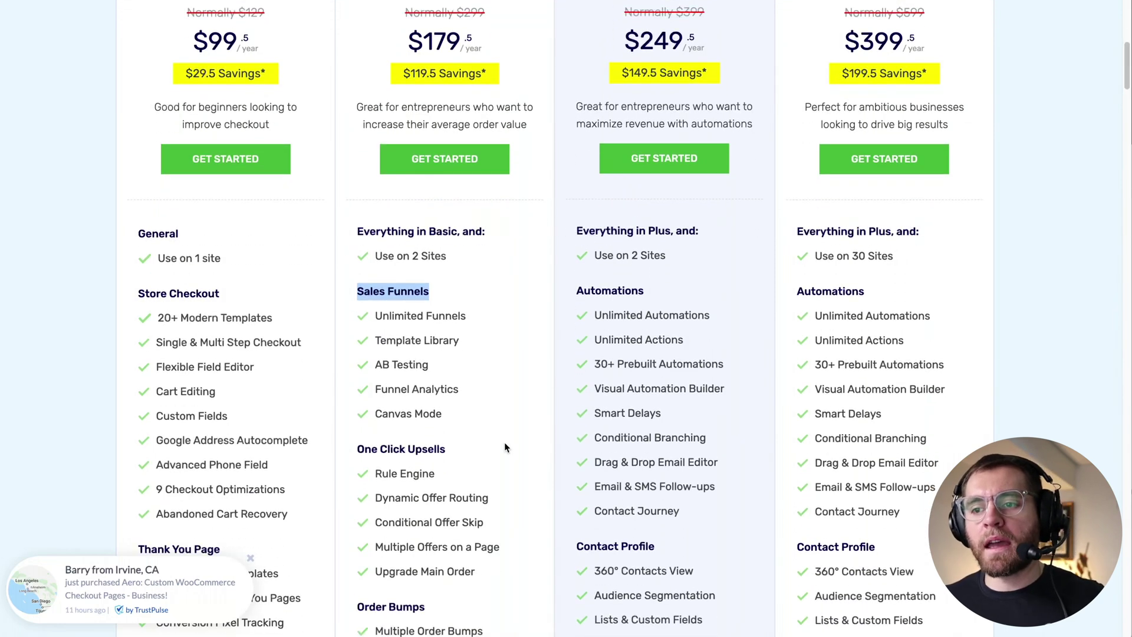
scroll(504, 447, down, 2)
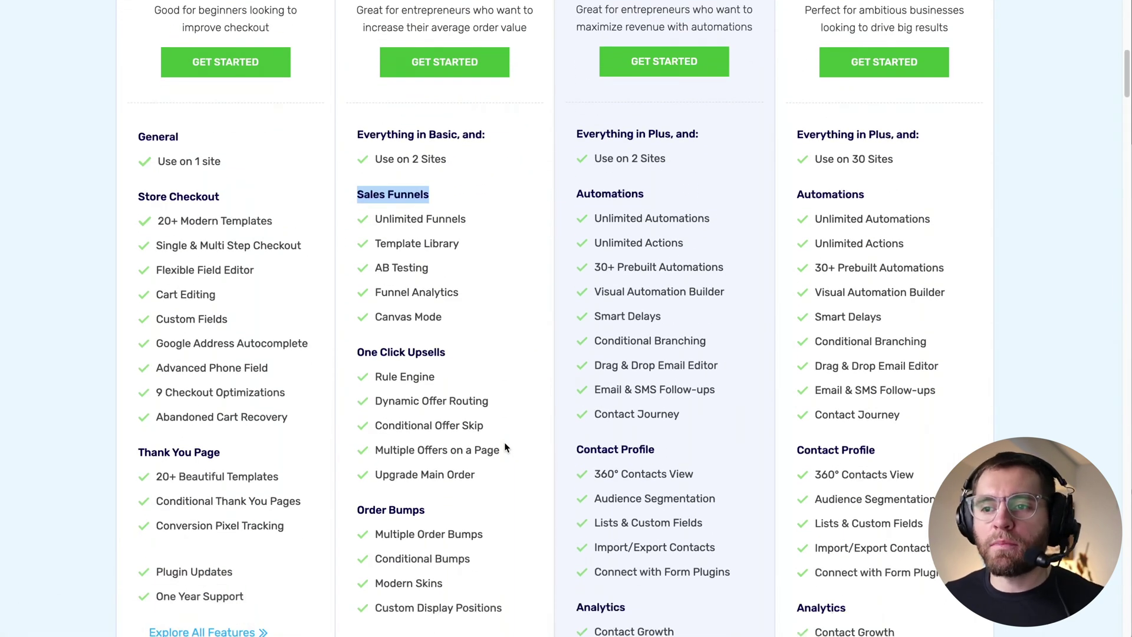
drag(483, 534, 423, 534)
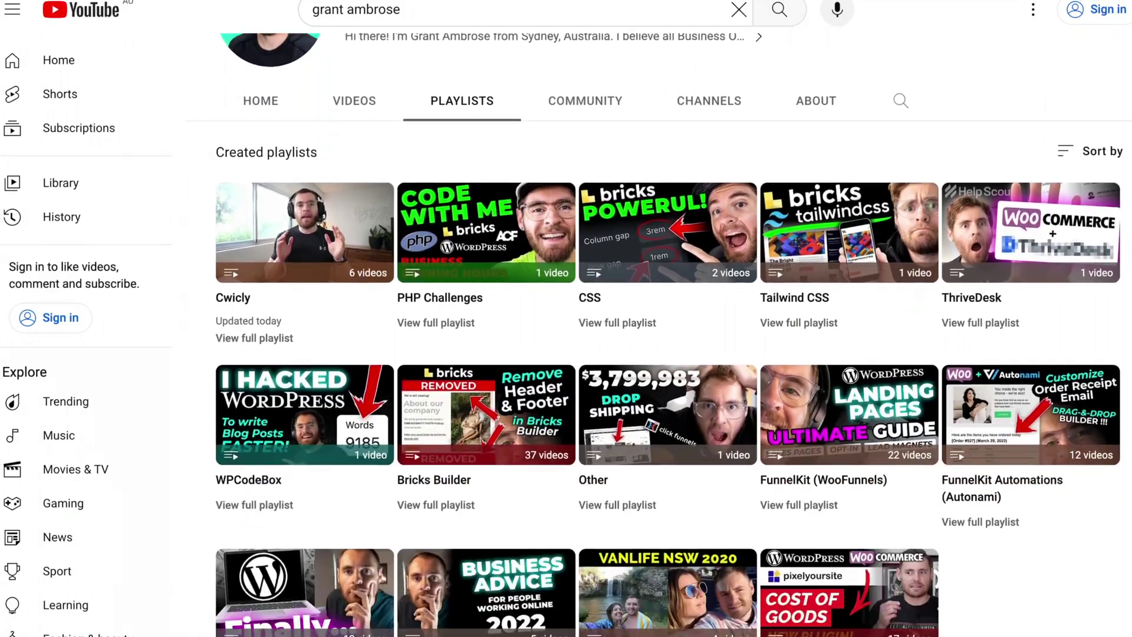
Open the FunnelKit (WooFunnels) playlist and scroll through its video list.
scroll(823, 354, down, 2)
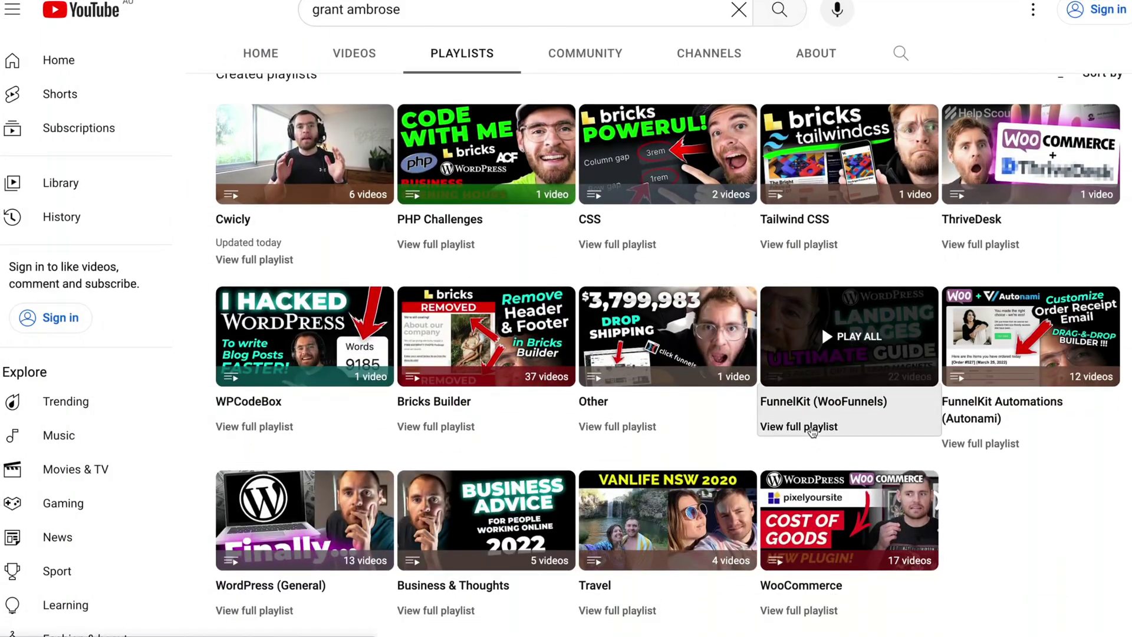
click(799, 429)
scroll(820, 336, down, 20)
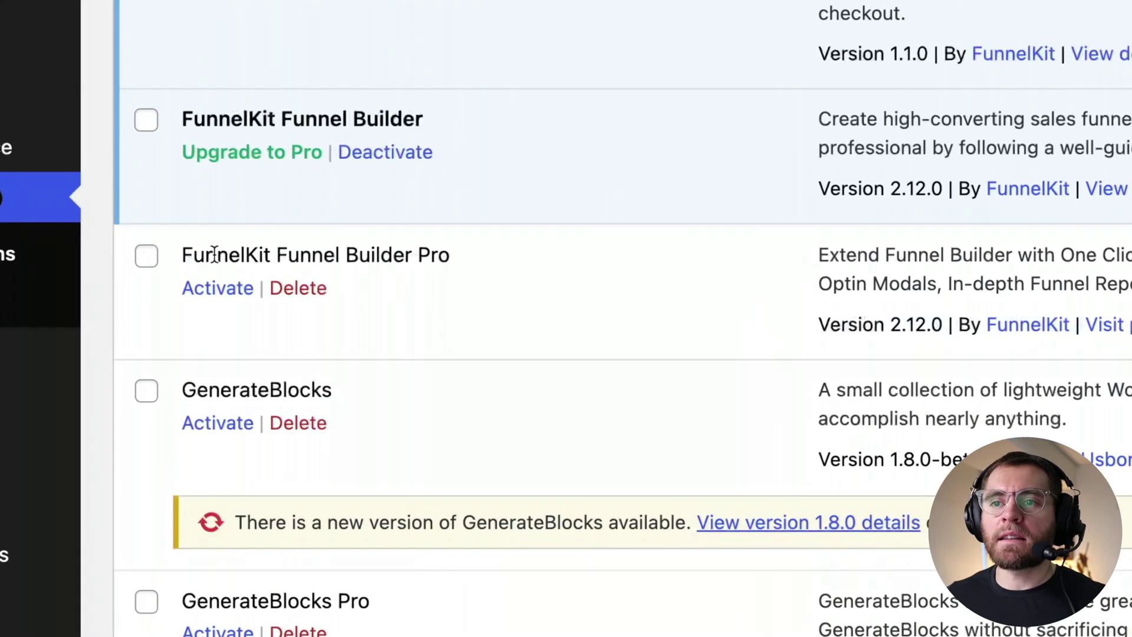
Activate the FunnelKit Funnel Builder Pro plugin.
drag(475, 260, 212, 248)
click(208, 245)
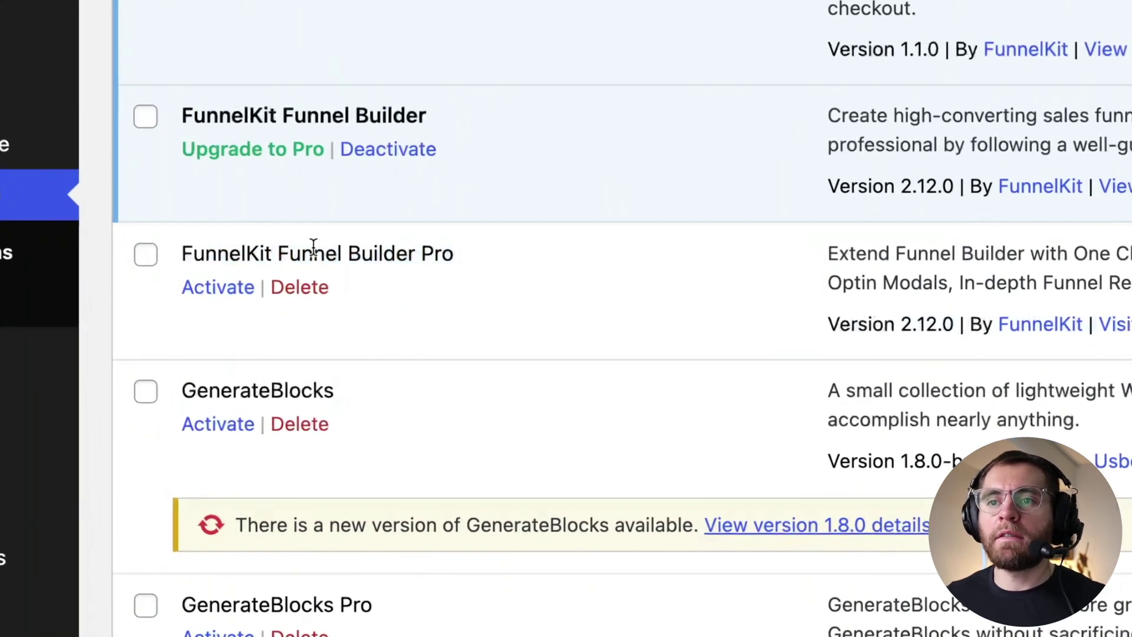
click(219, 292)
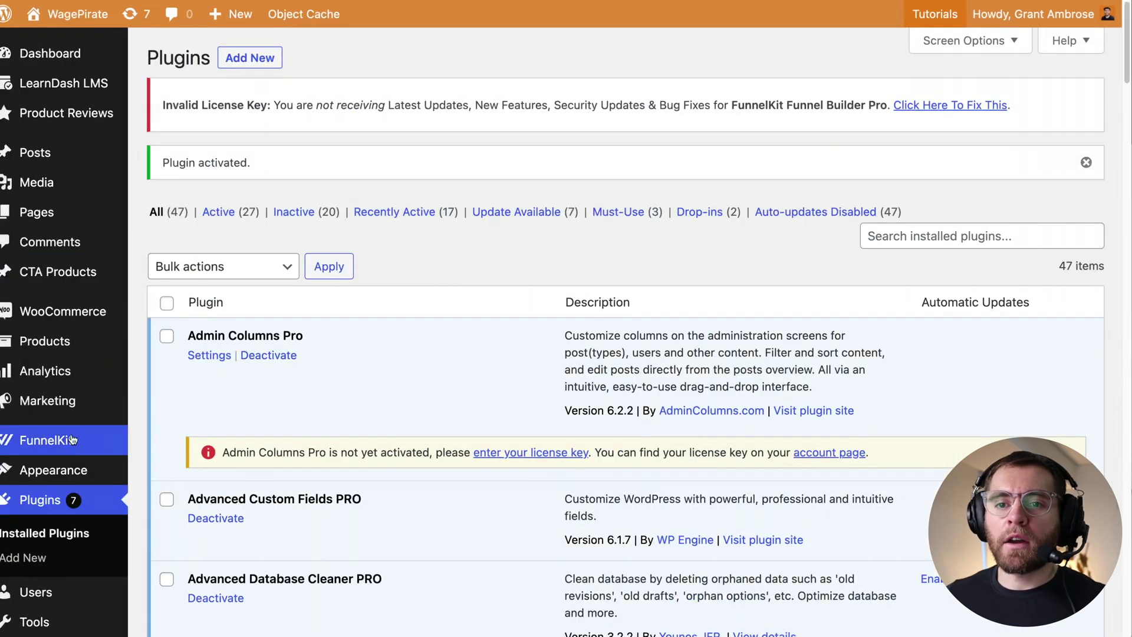
Go to FunnelKit Cart's Rewards settings by way of the Upsells tab.
mouse_move(65, 441)
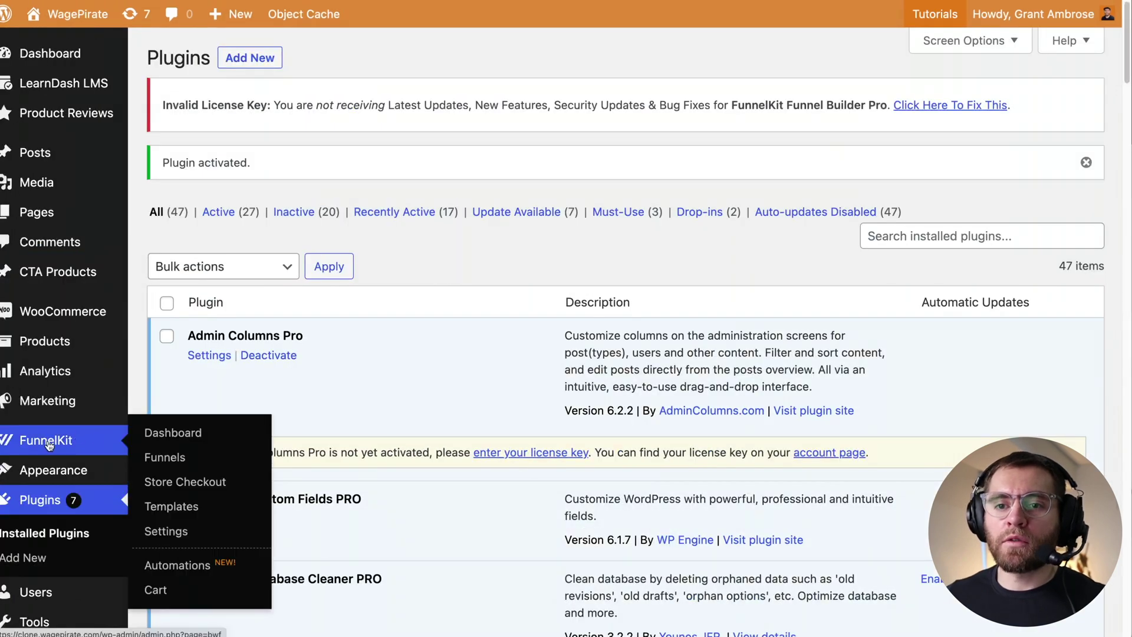
click(185, 592)
click(183, 202)
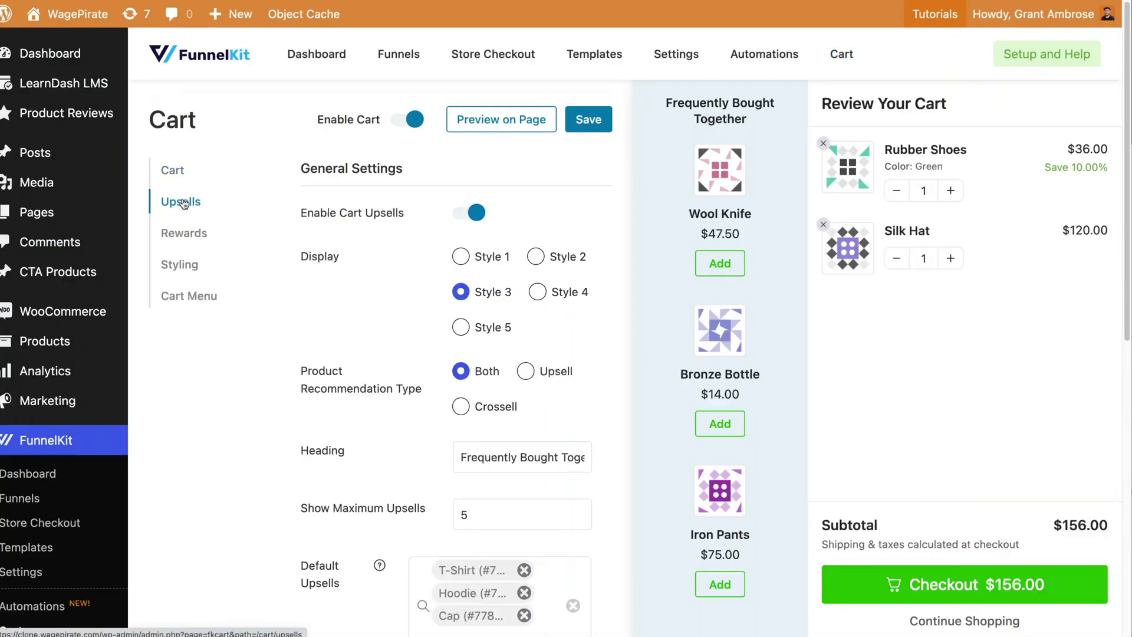
click(195, 237)
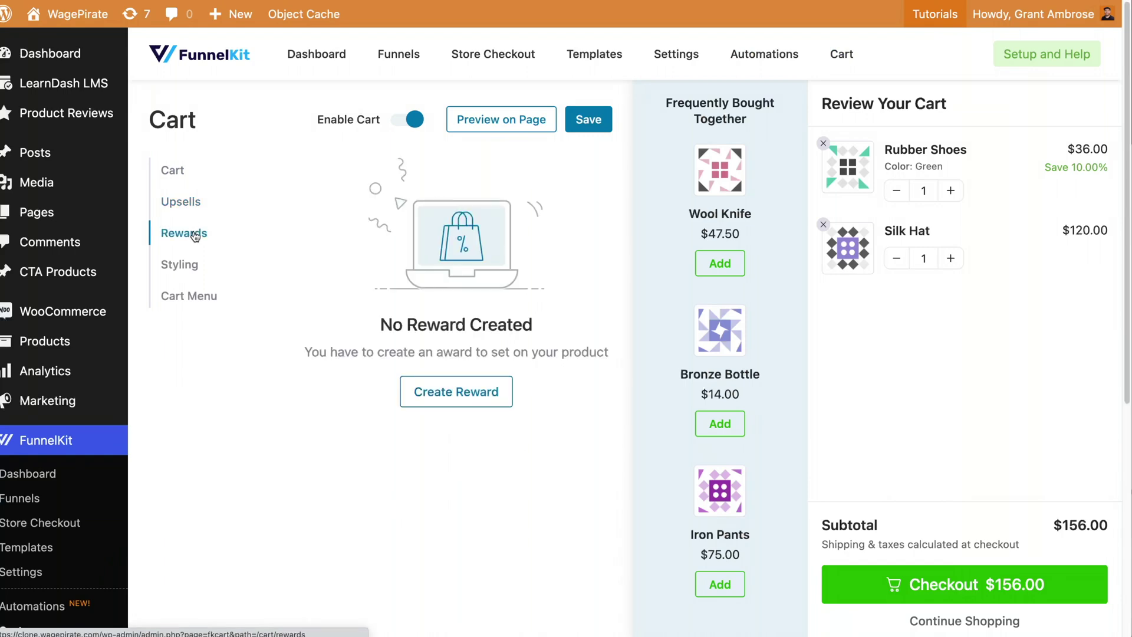
Preview upsell display Styles 1 through 4, then settle on Style 5.
click(183, 202)
key(ctrl+minus)
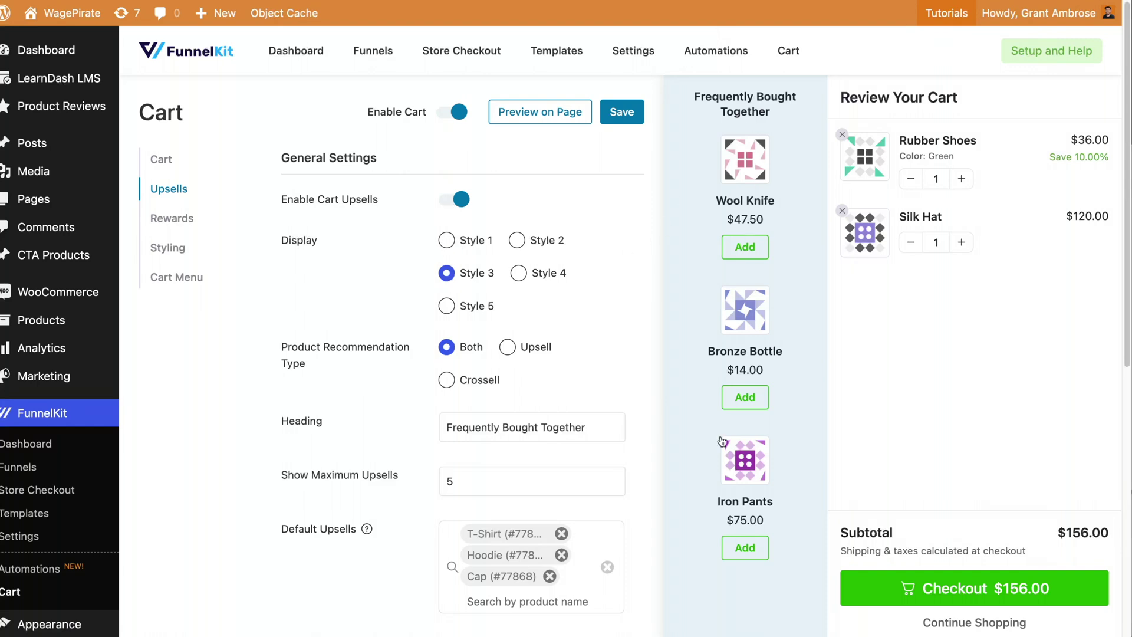
click(447, 240)
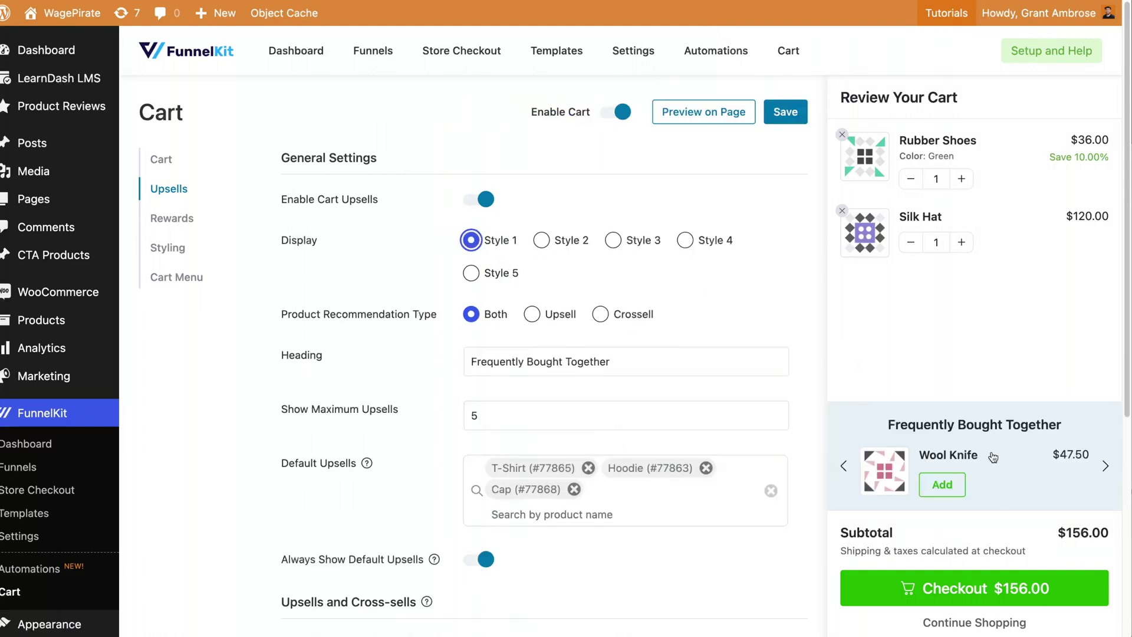
click(549, 241)
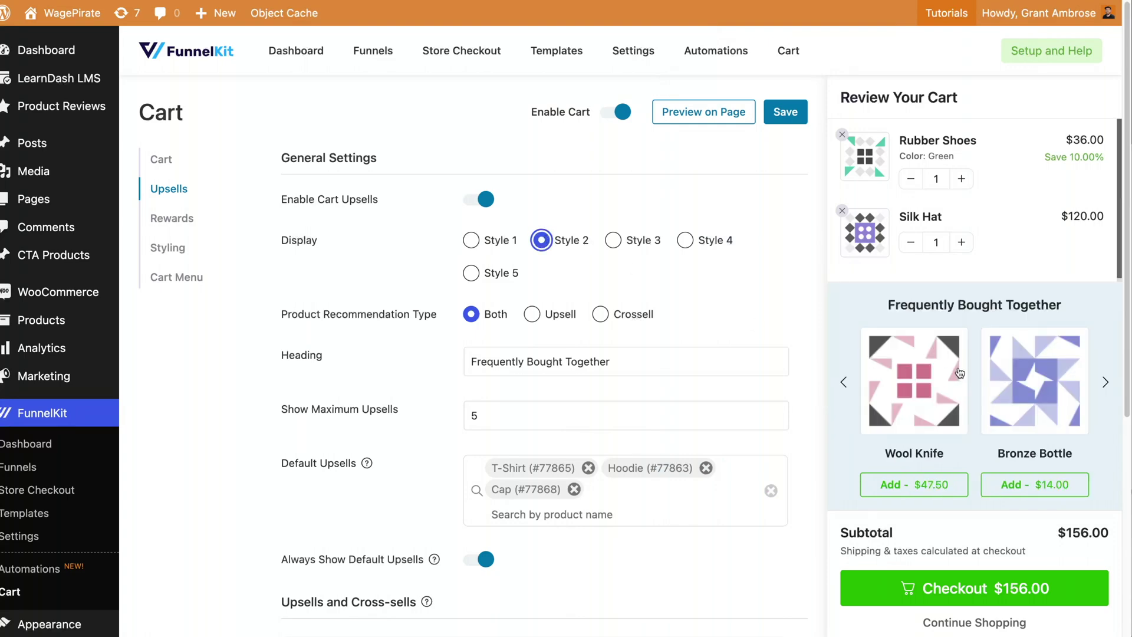
click(613, 240)
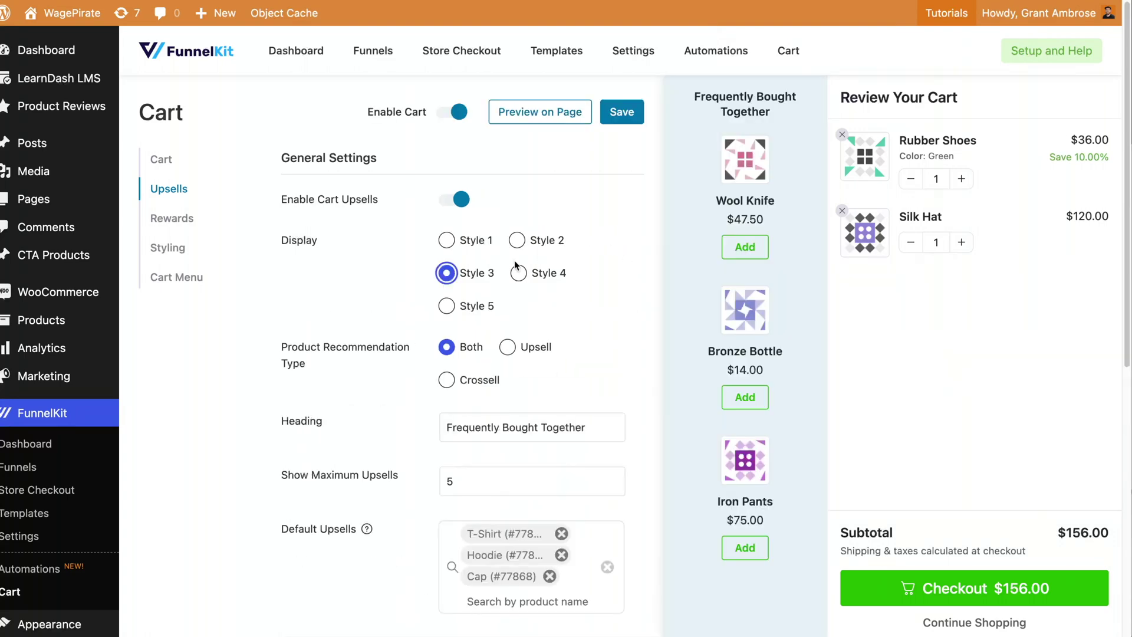
key(Right)
scroll(913, 591, down, 3)
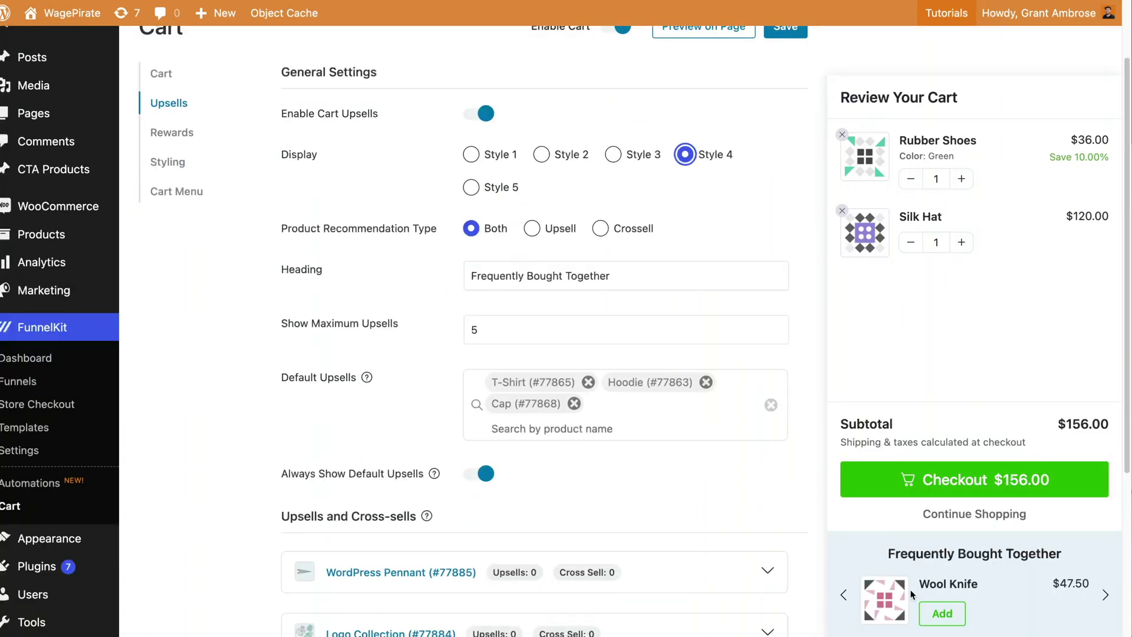
click(482, 184)
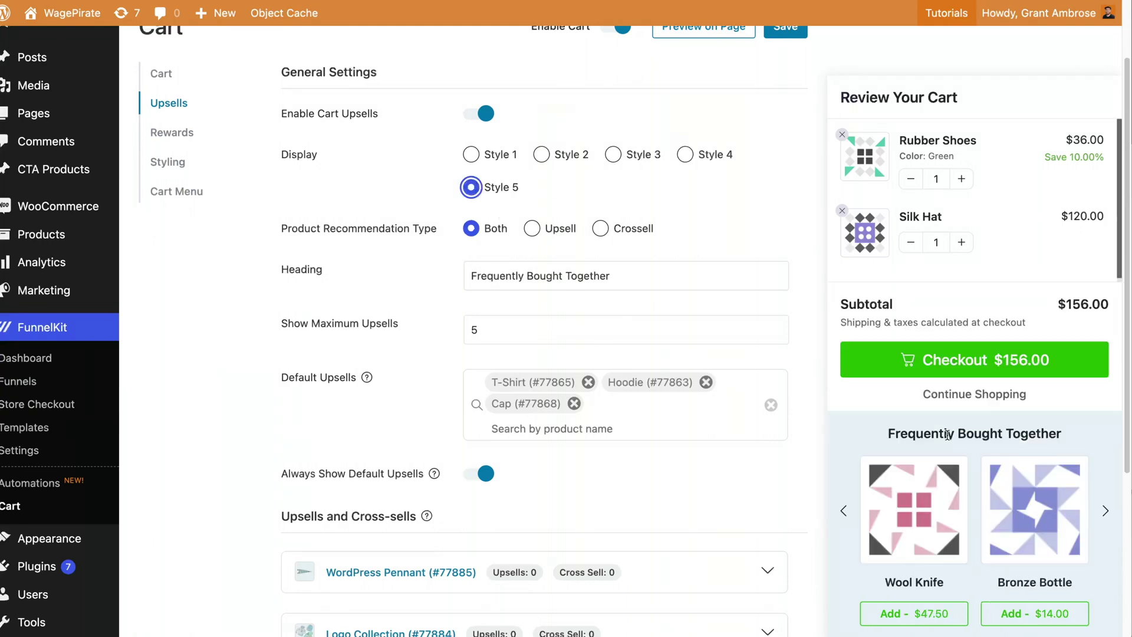
drag(295, 228, 408, 229)
click(406, 228)
Add Cap as the upsell for the WordPress Pennant product.
scroll(647, 231, down, 3)
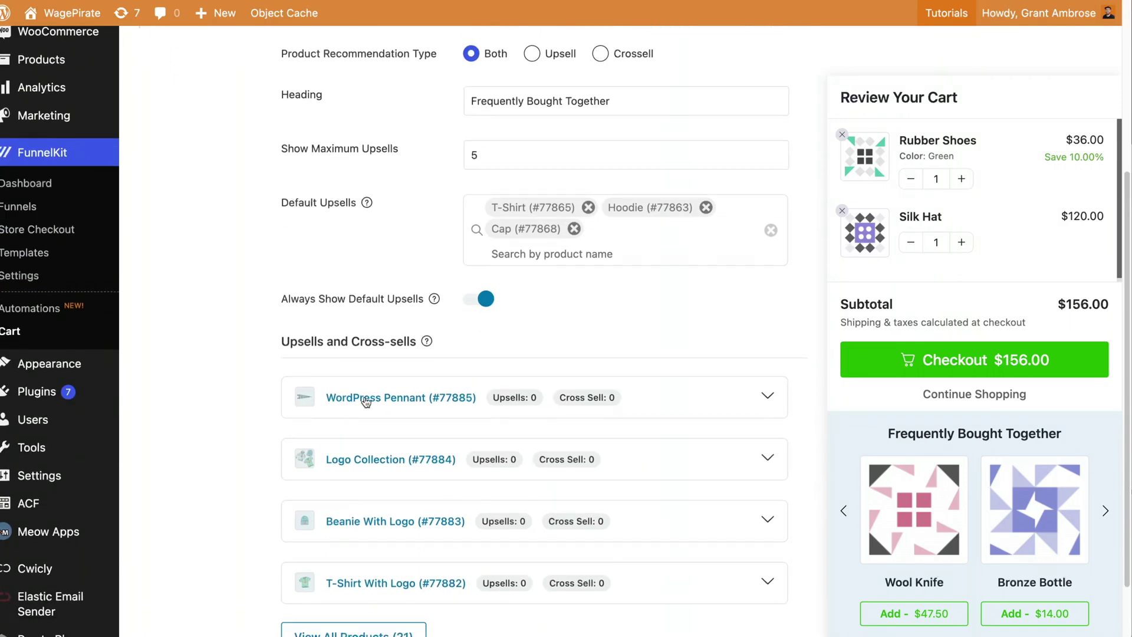
click(767, 395)
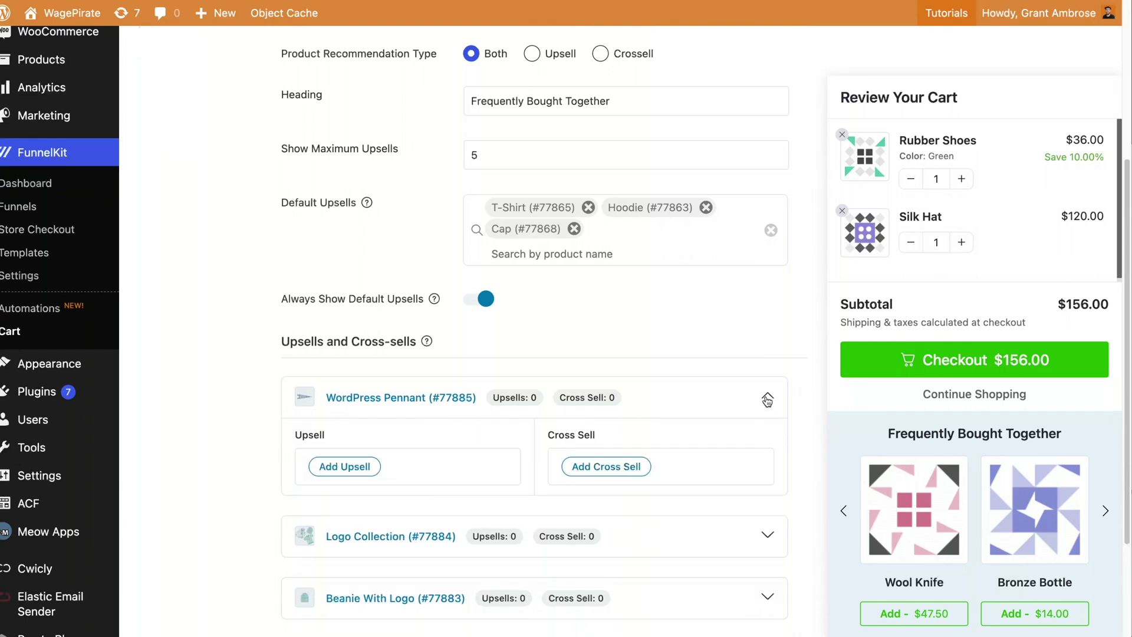
click(340, 472)
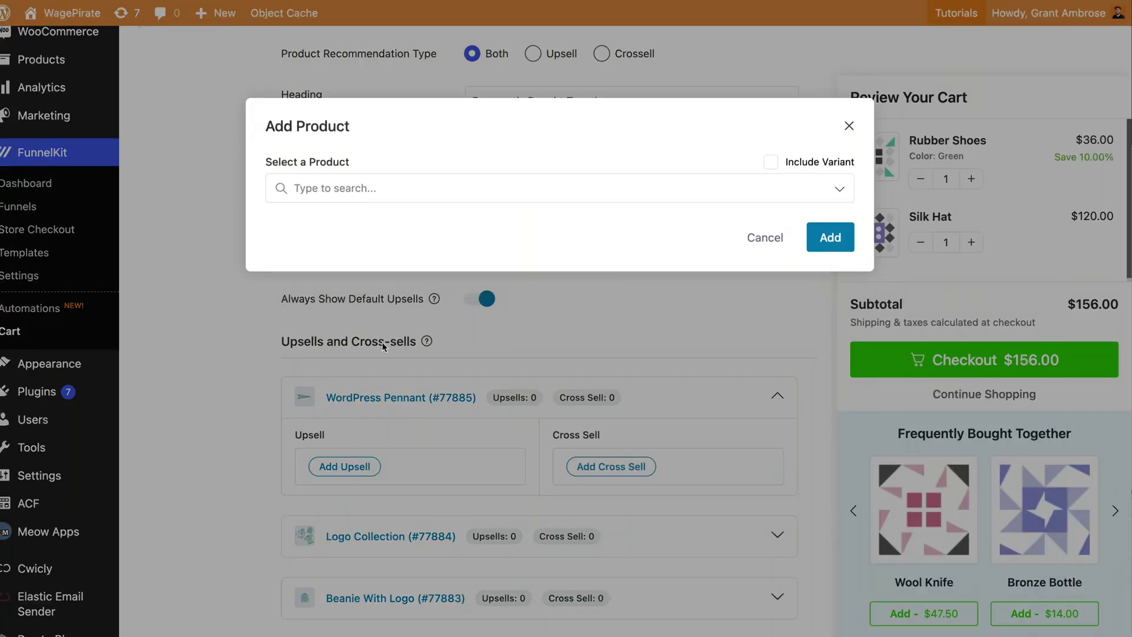
text(cap)
click(455, 239)
click(823, 299)
Add T-Shirt as the WordPress Pennant's cross-sell.
click(602, 470)
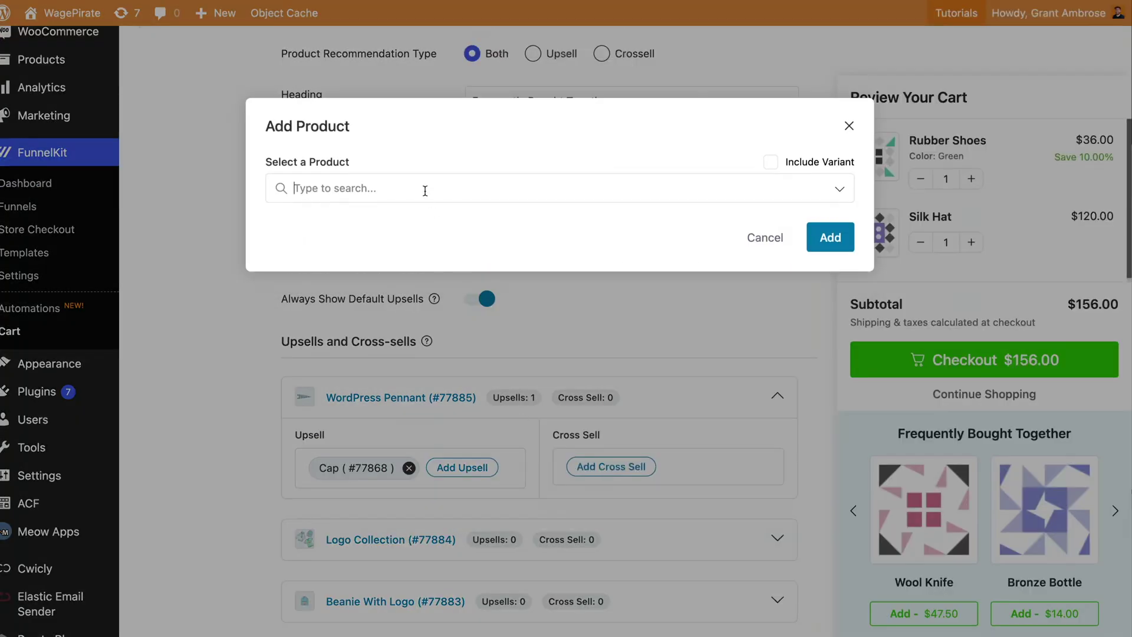
text(t-shirt)
click(639, 202)
click(829, 299)
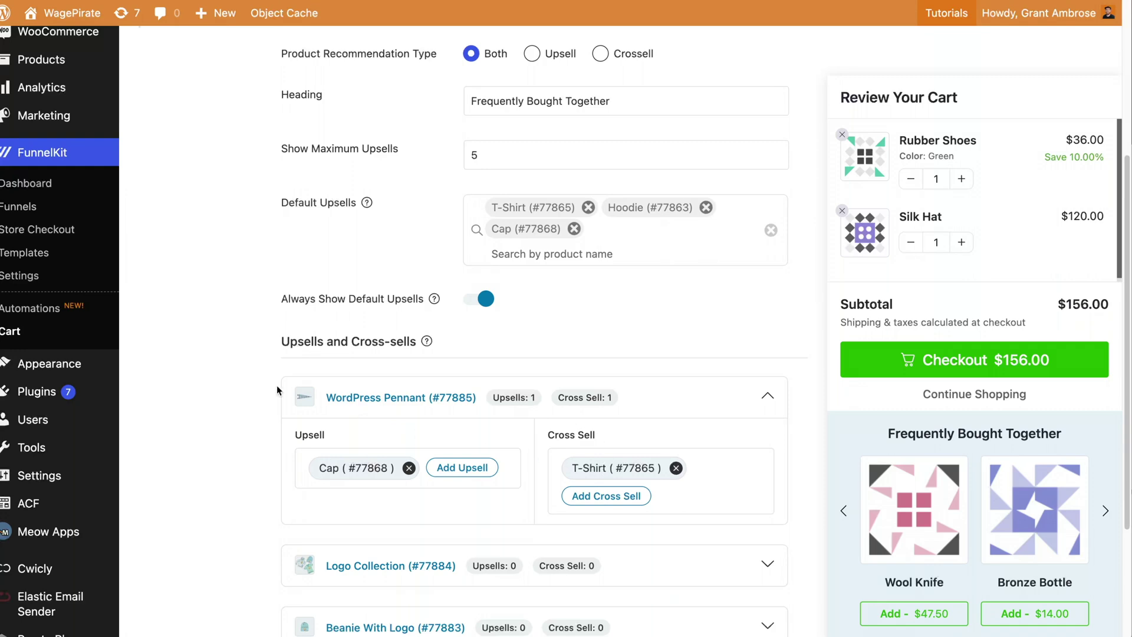
Remove T-Shirt, Hoodie and Cap from Default Upsells and add the WordPress Pennant to the cart.
scroll(207, 222, up, 1)
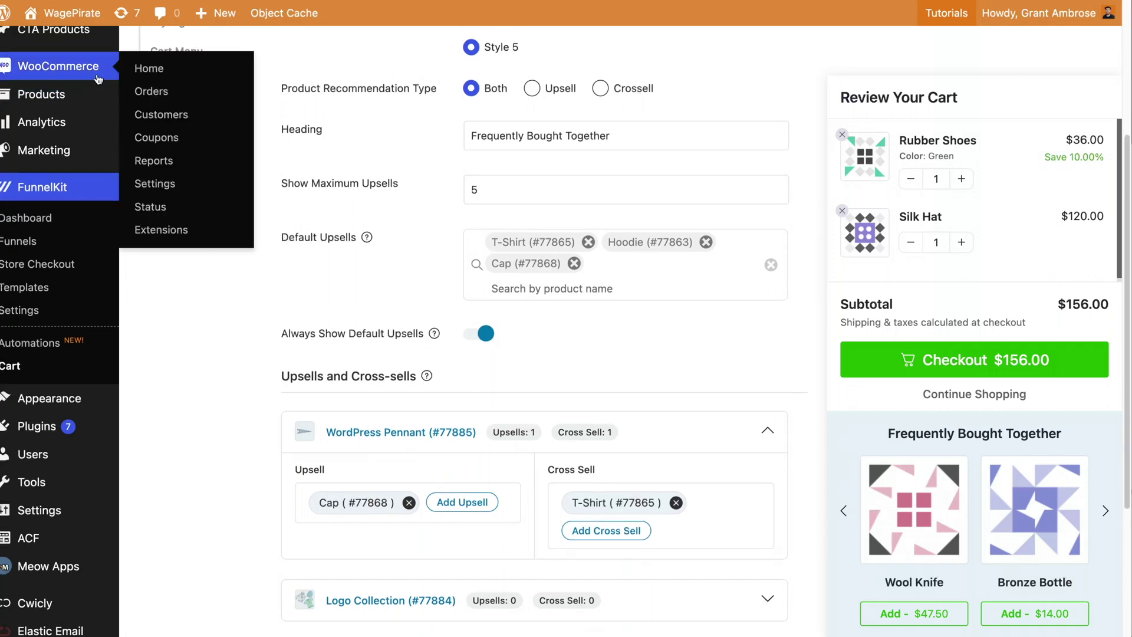
mouse_move(59, 94)
click(249, 86)
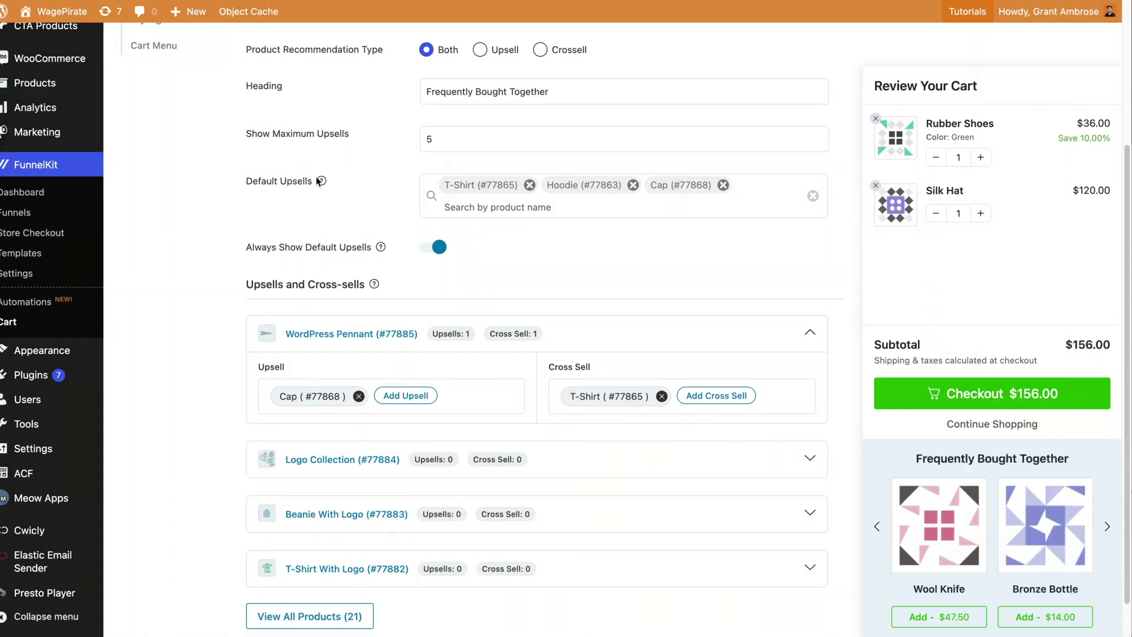
click(529, 185)
click(523, 187)
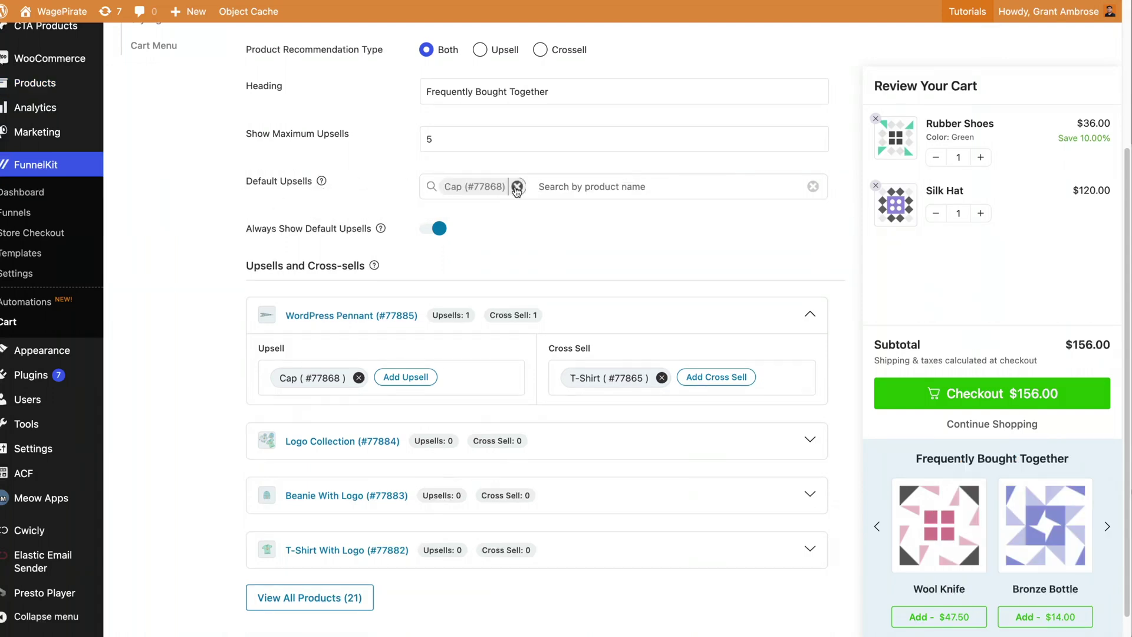
click(517, 187)
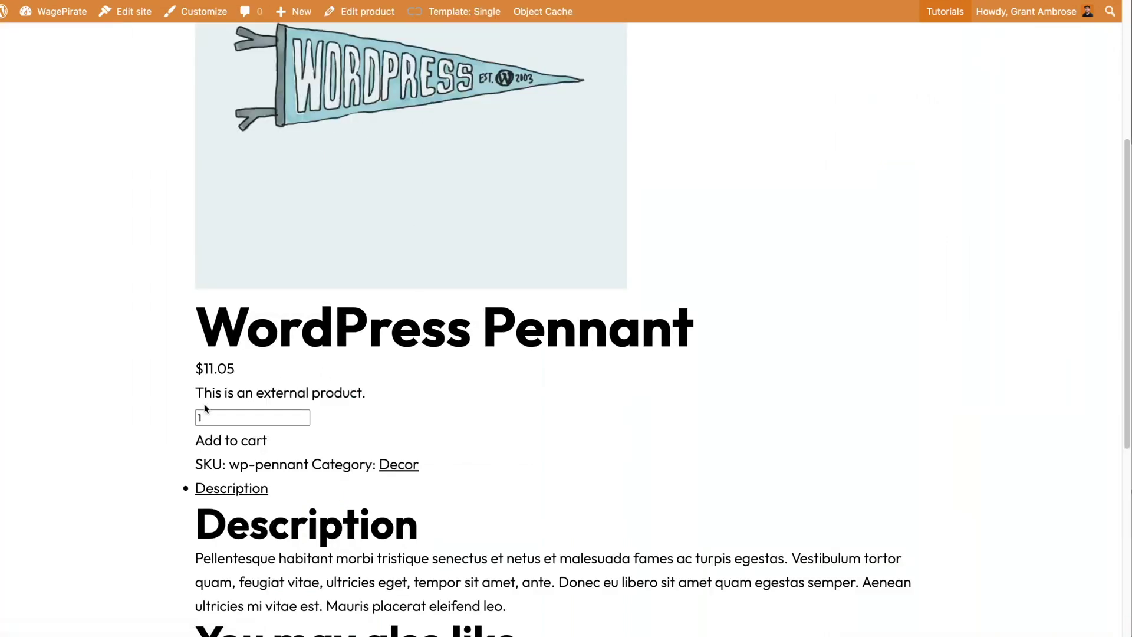
click(217, 441)
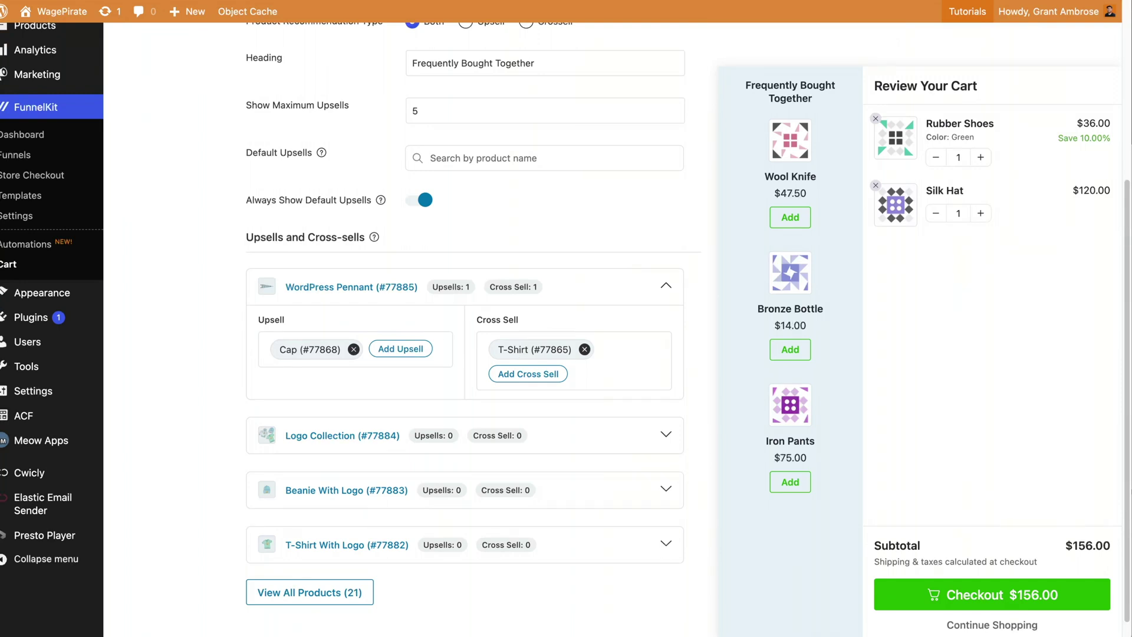
Search for 'belt' and pick Belt (#77867) as the default upsell.
text(belt)
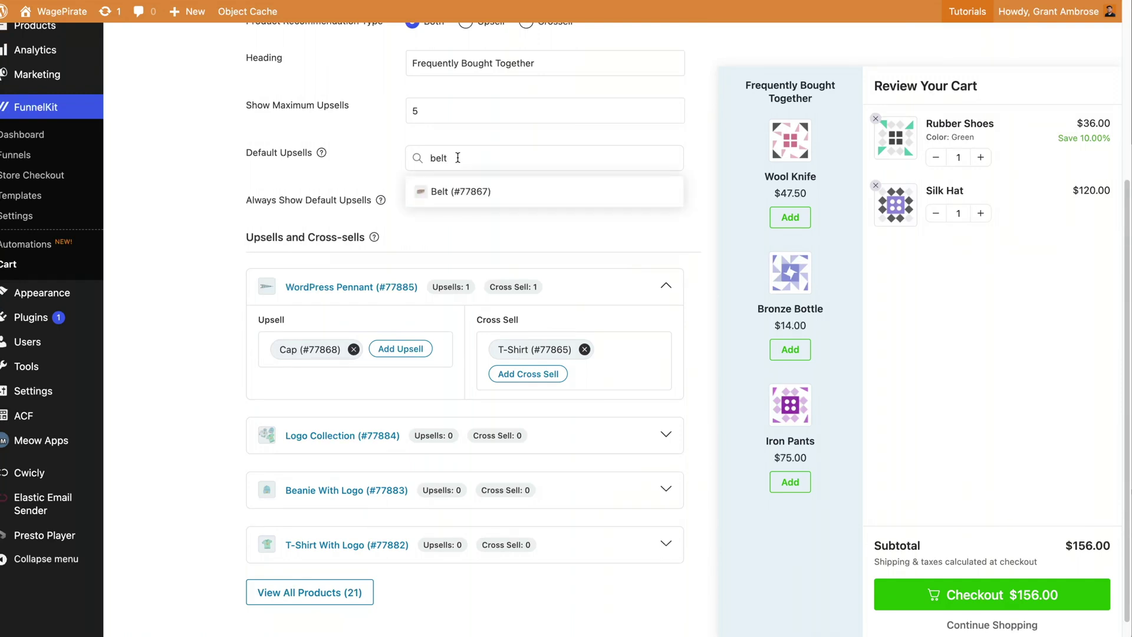
key(Return)
scroll(265, 177, down, 1)
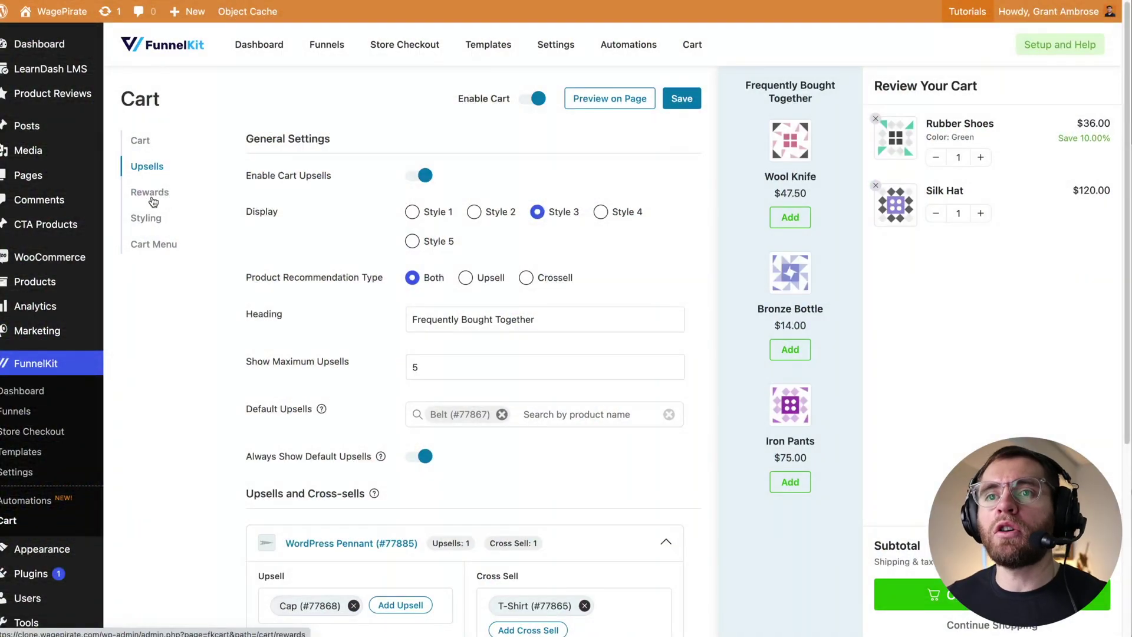
Create a new cart reward in Rewards with its type set to Discount.
click(152, 192)
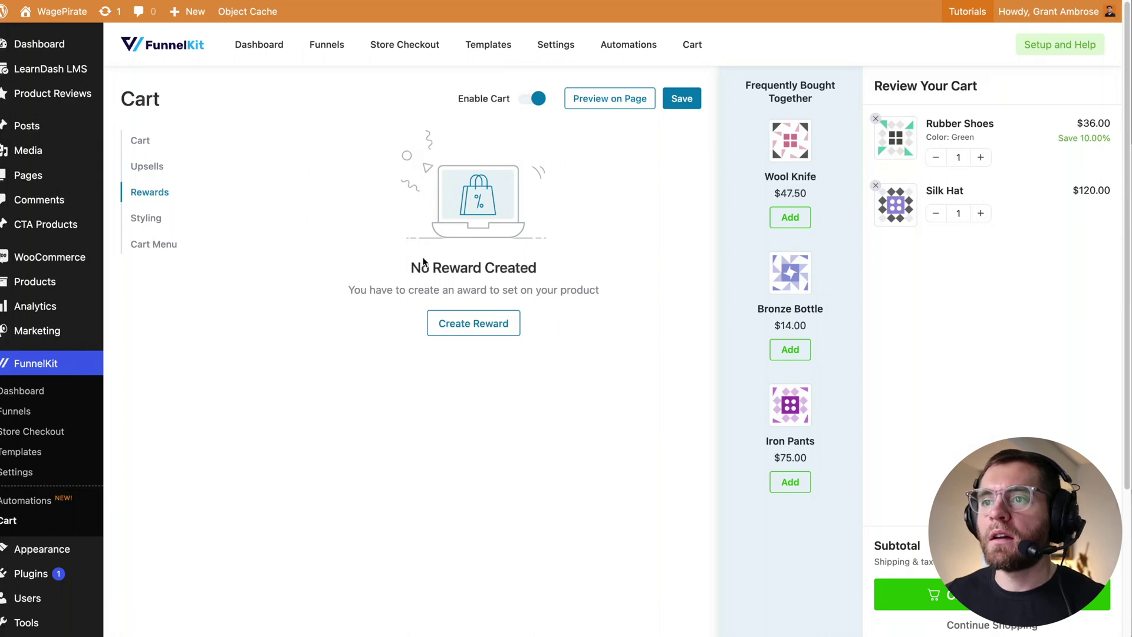
click(488, 324)
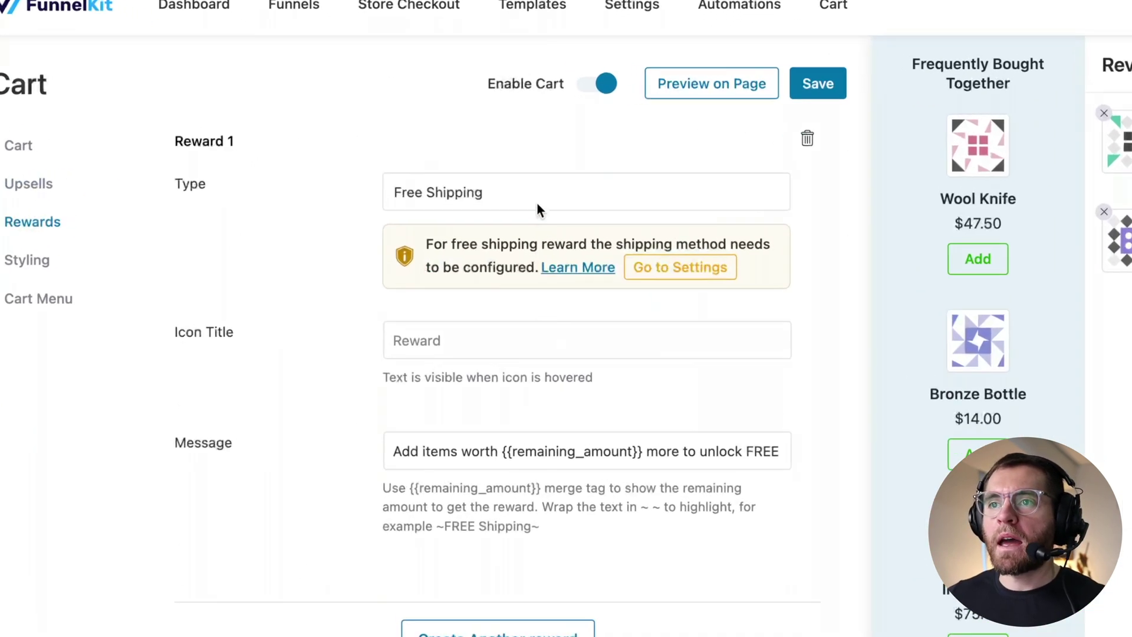
click(489, 180)
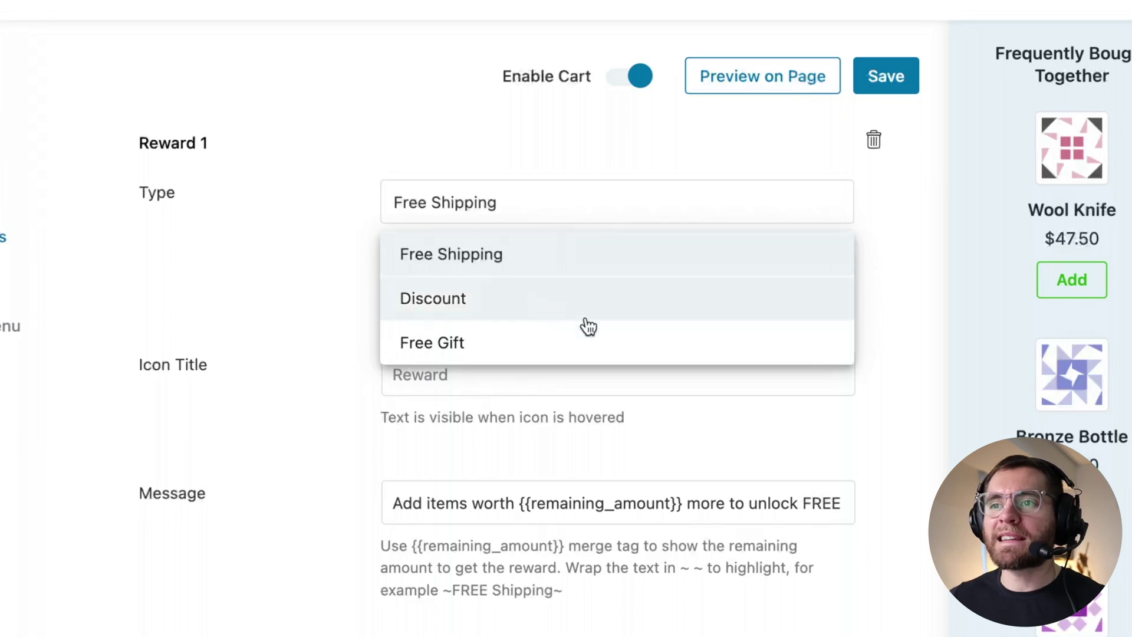
click(548, 266)
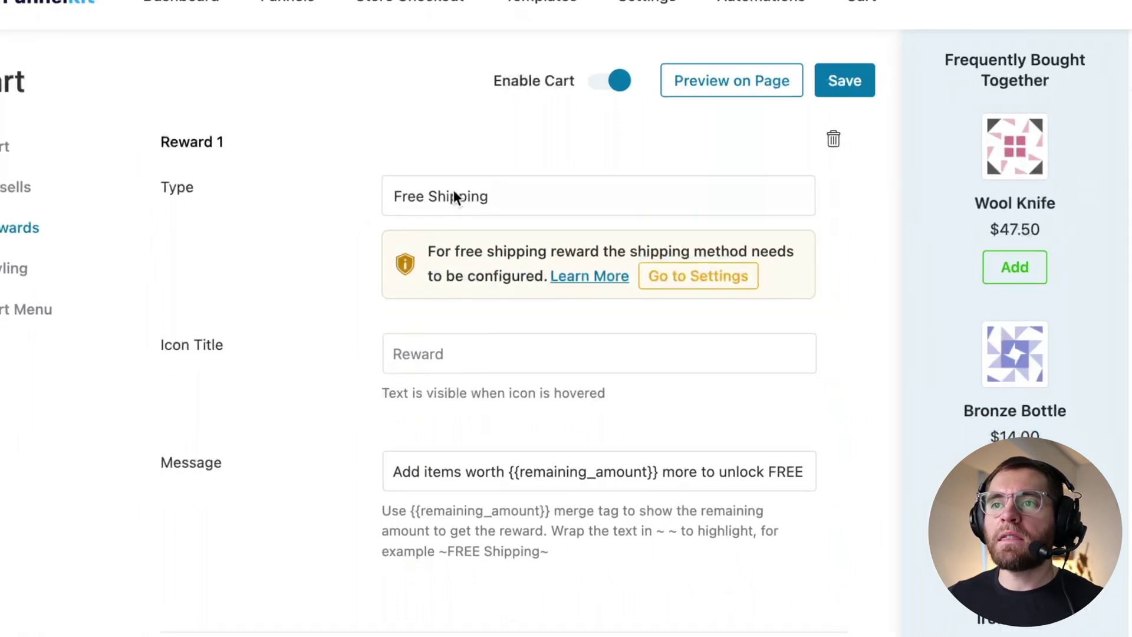
click(495, 202)
click(453, 230)
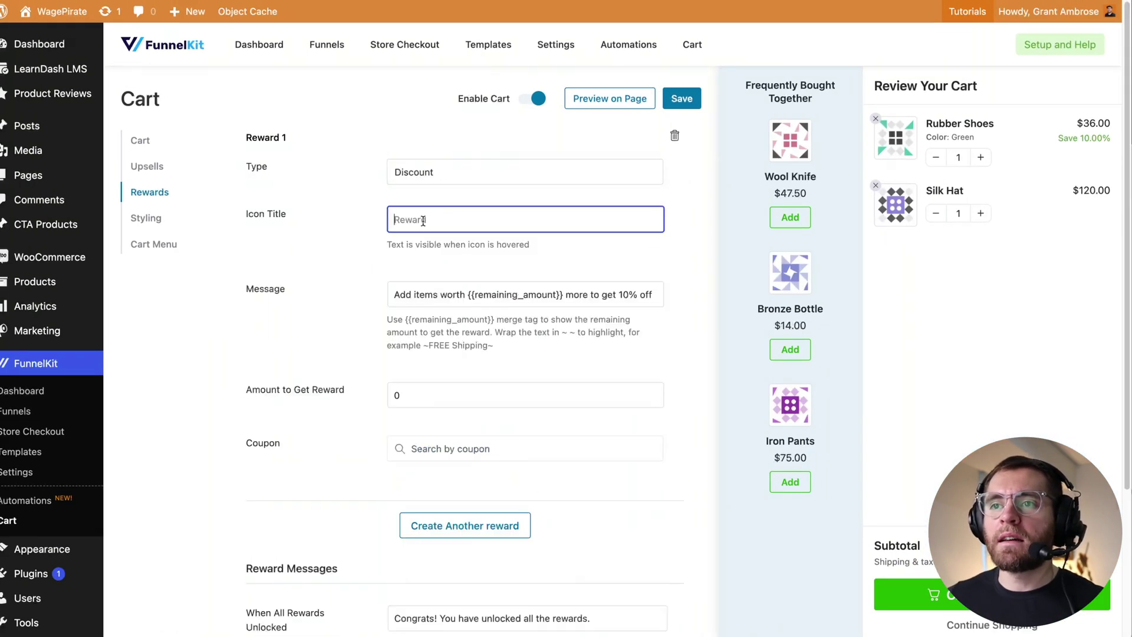
Title the reward Welcome, unlock it at 100, and attach the welcome5 coupon.
click(422, 217)
text(Welcome)
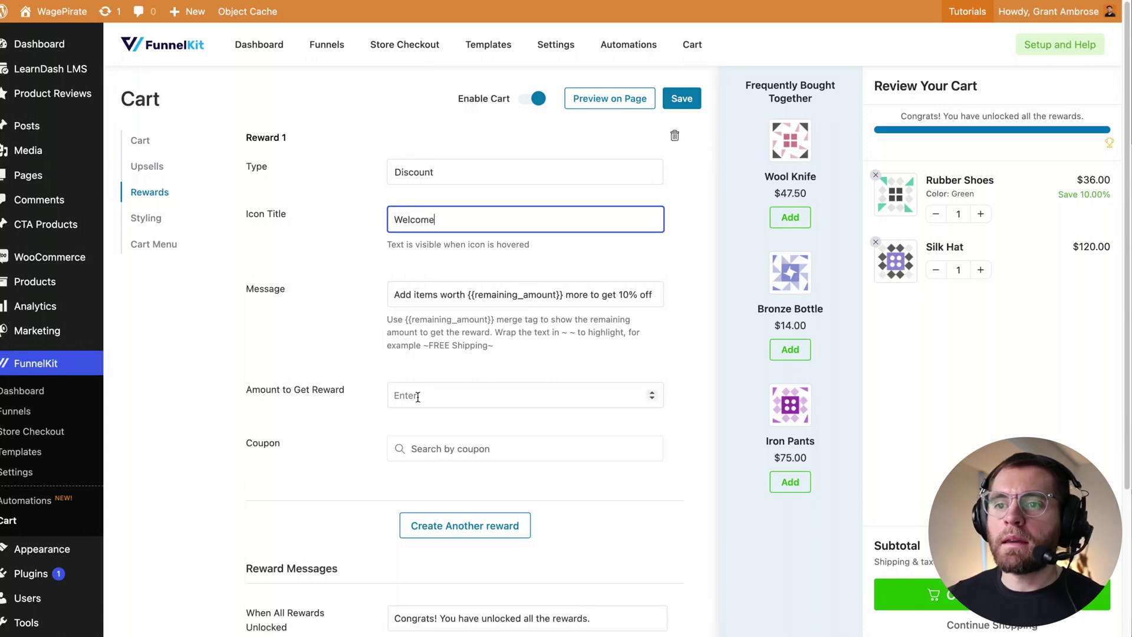
click(418, 396)
text(100)
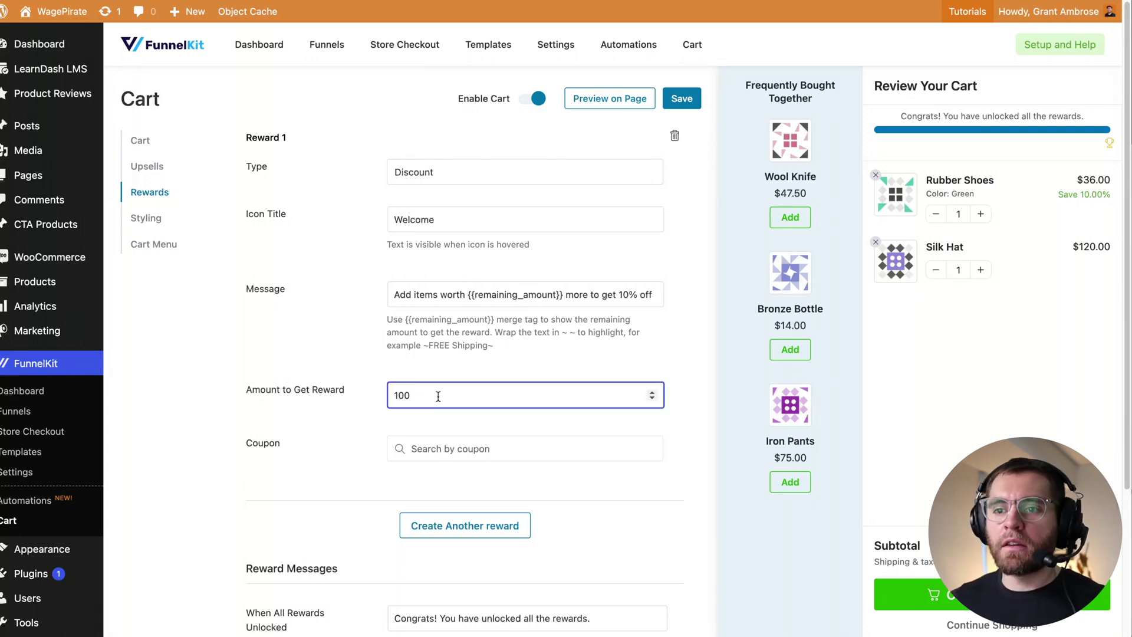
click(474, 446)
text(welcome)
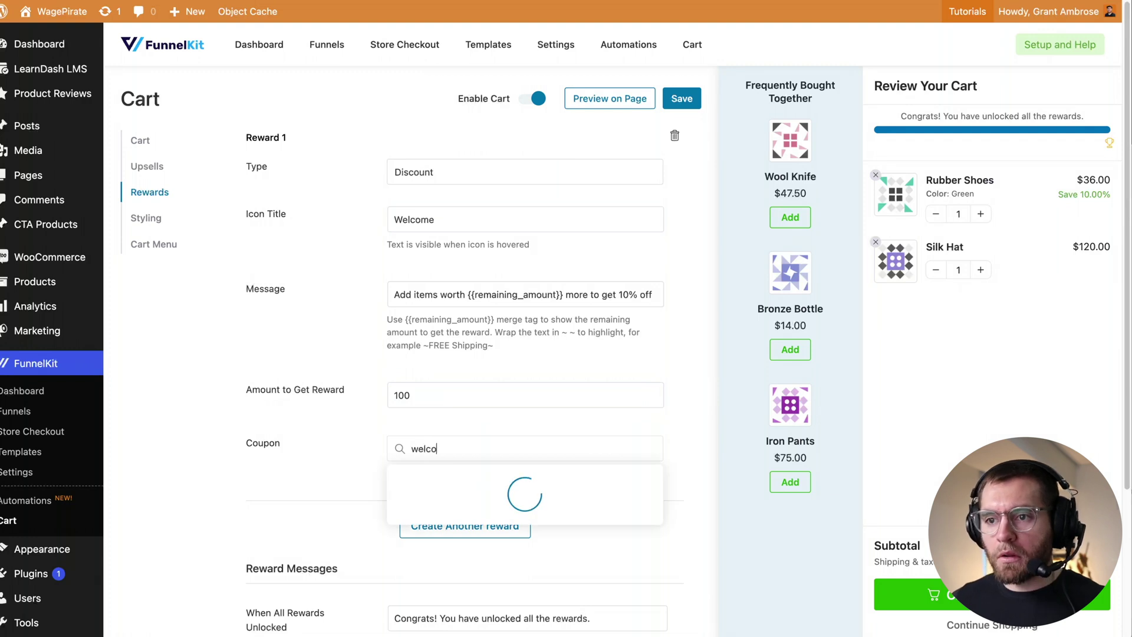
click(440, 477)
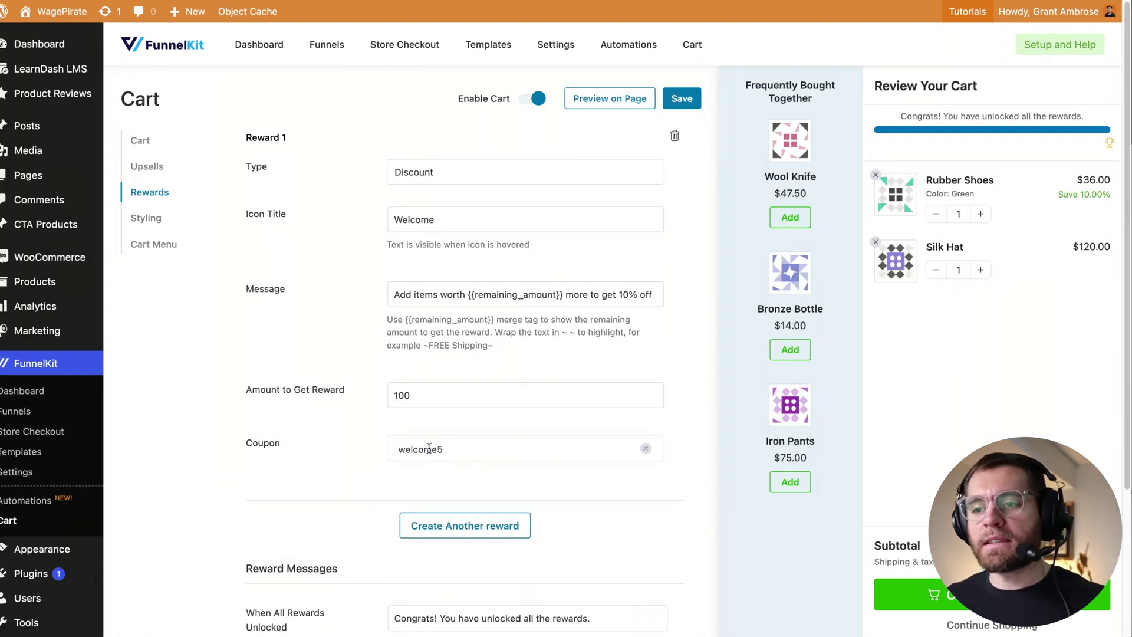
Add Reward 2 and give it the icon title 'Free Shipping'.
click(458, 531)
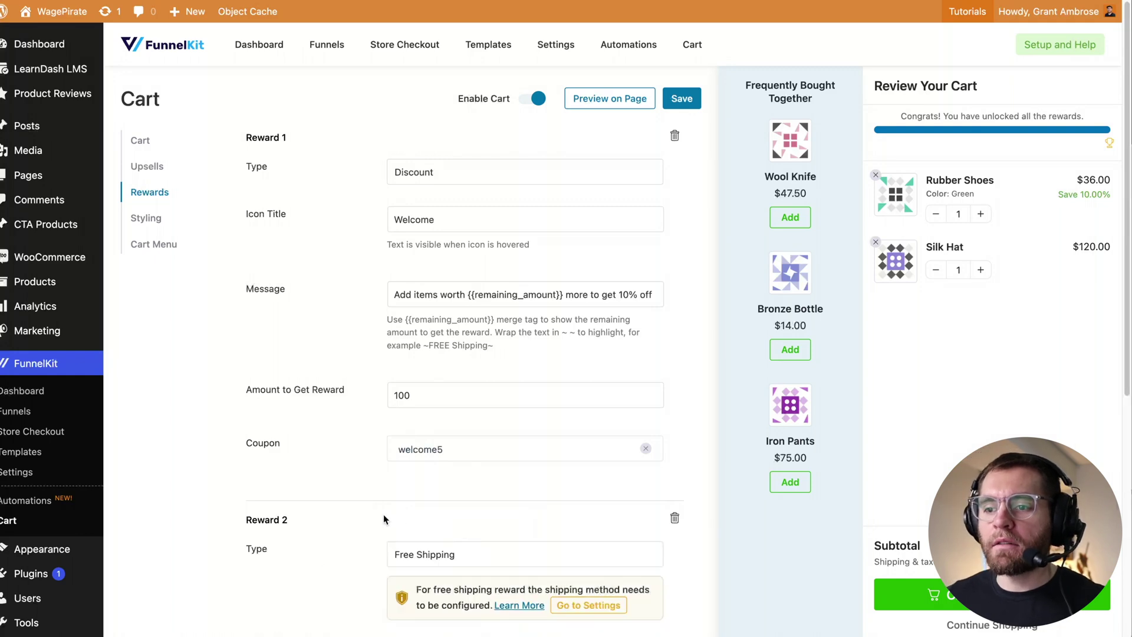
scroll(413, 472, down, 3)
scroll(454, 413, down, 2)
click(455, 489)
text(Free Shipping)
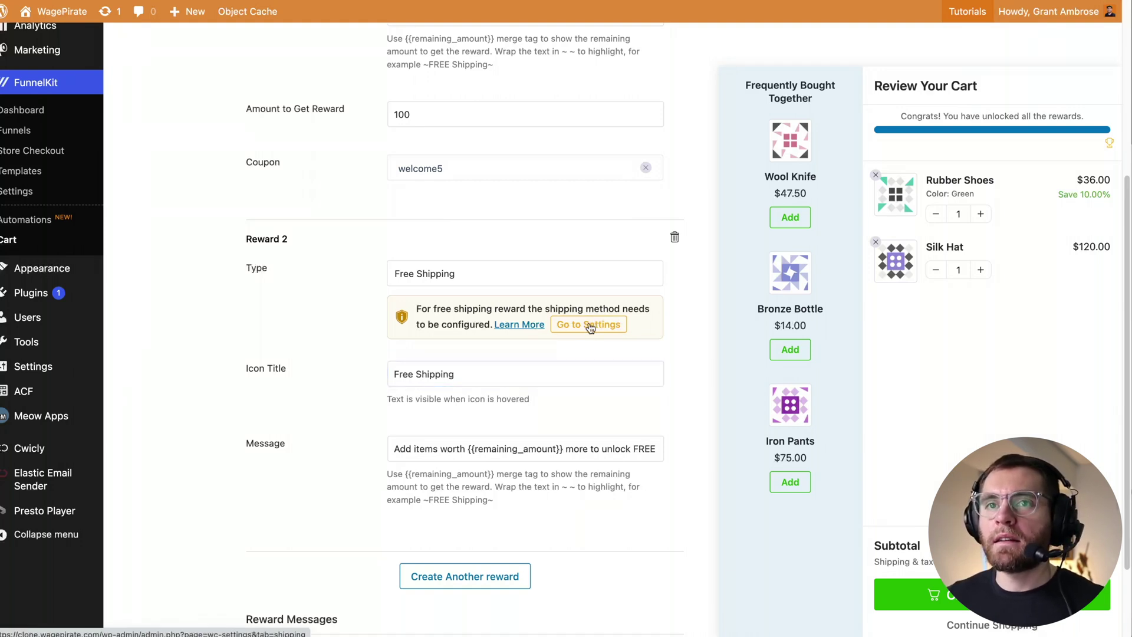
scroll(552, 309, up, 1)
scroll(552, 309, up, 1)
Go to the Shipping tab of WooCommerce Settings.
mouse_move(50, 58)
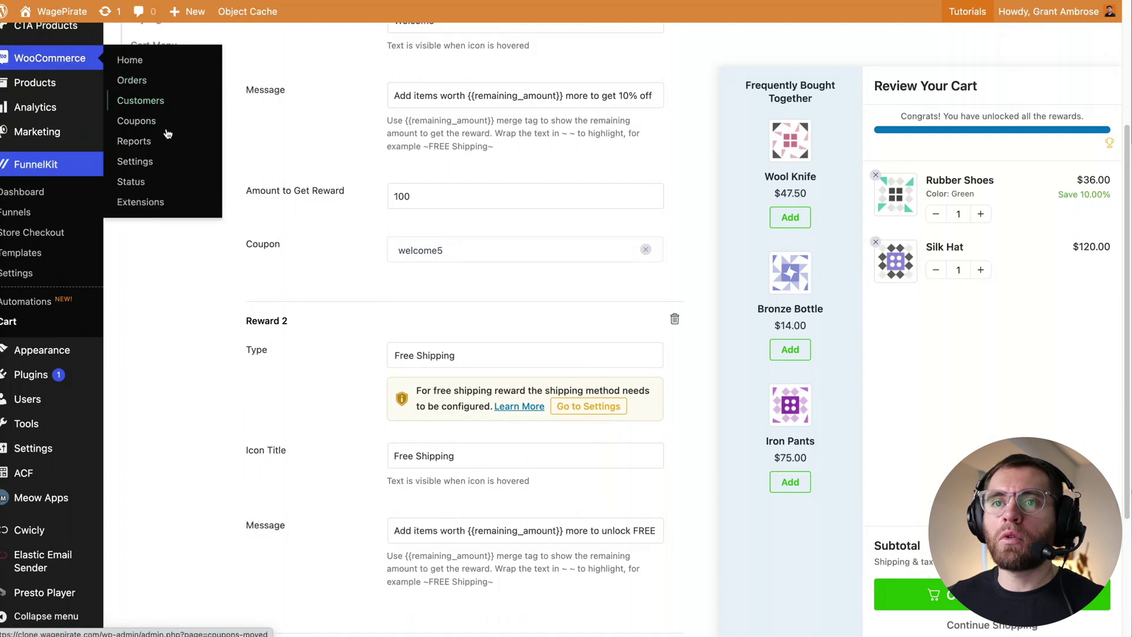
click(170, 170)
click(315, 106)
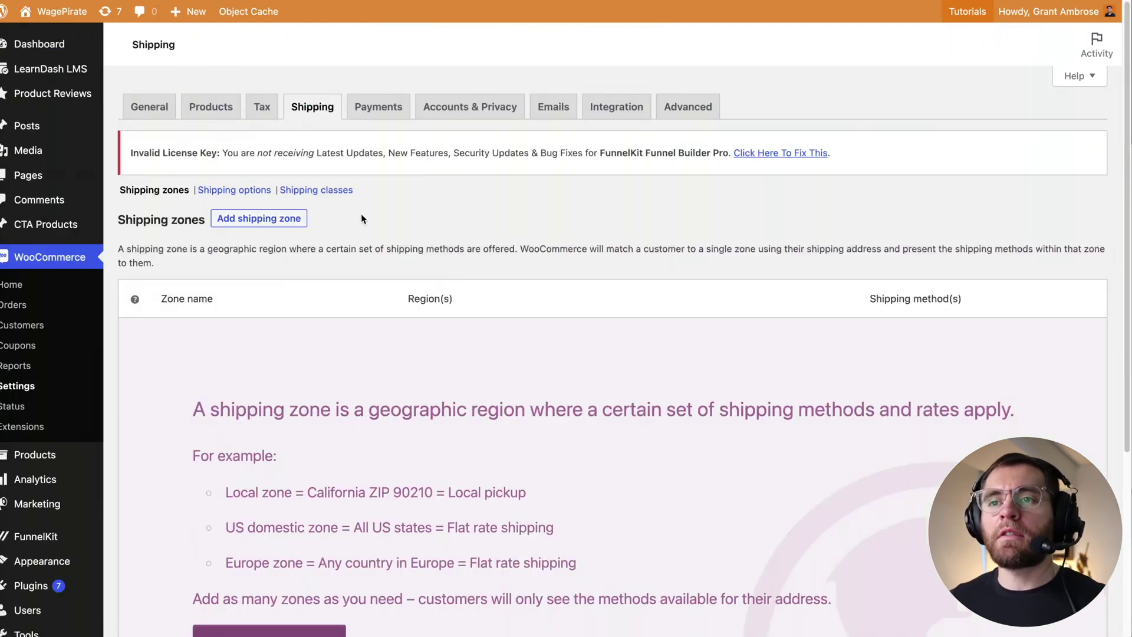
Create an Australia shipping zone covering Australia with a Free shipping method.
click(253, 221)
text(Australia)
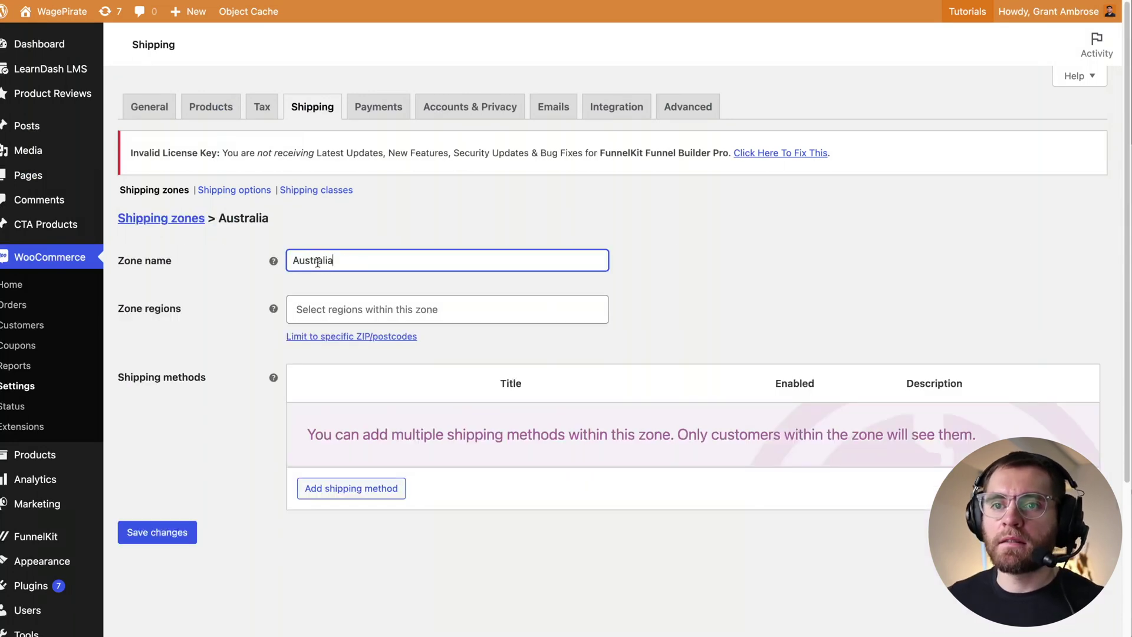
key(Tab)
text(aus)
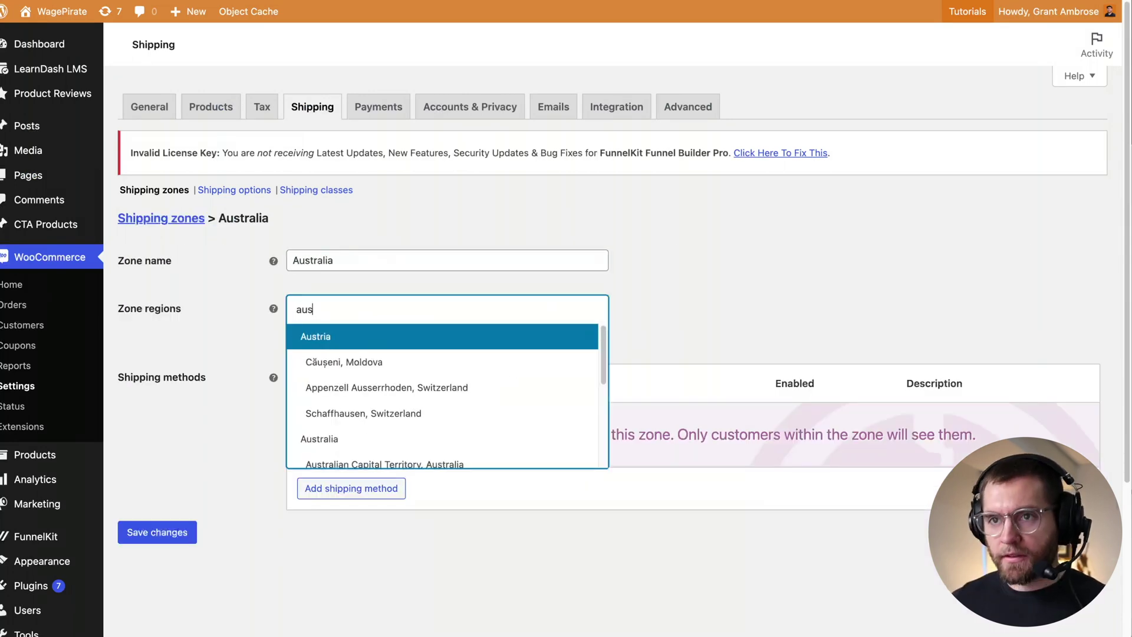
text(tralia)
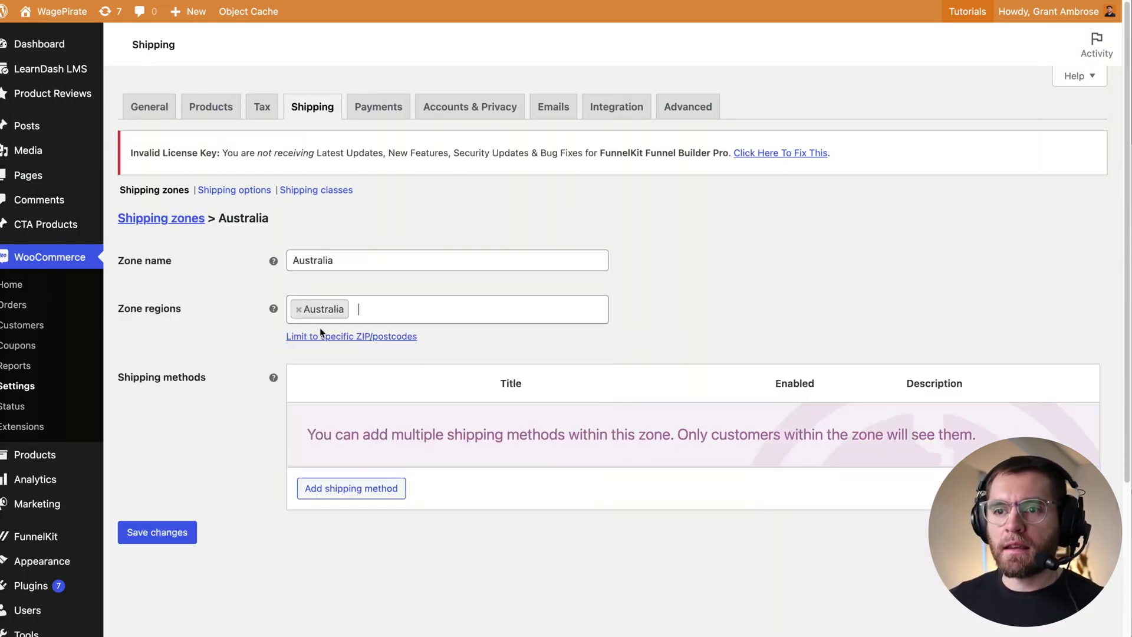
click(337, 487)
click(437, 326)
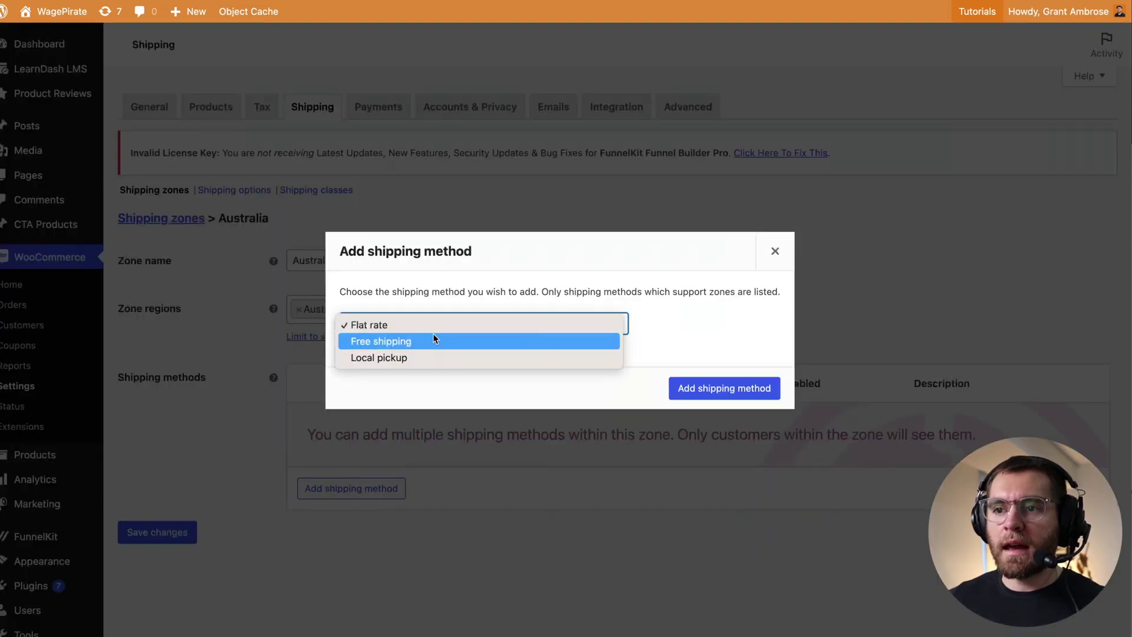
click(431, 342)
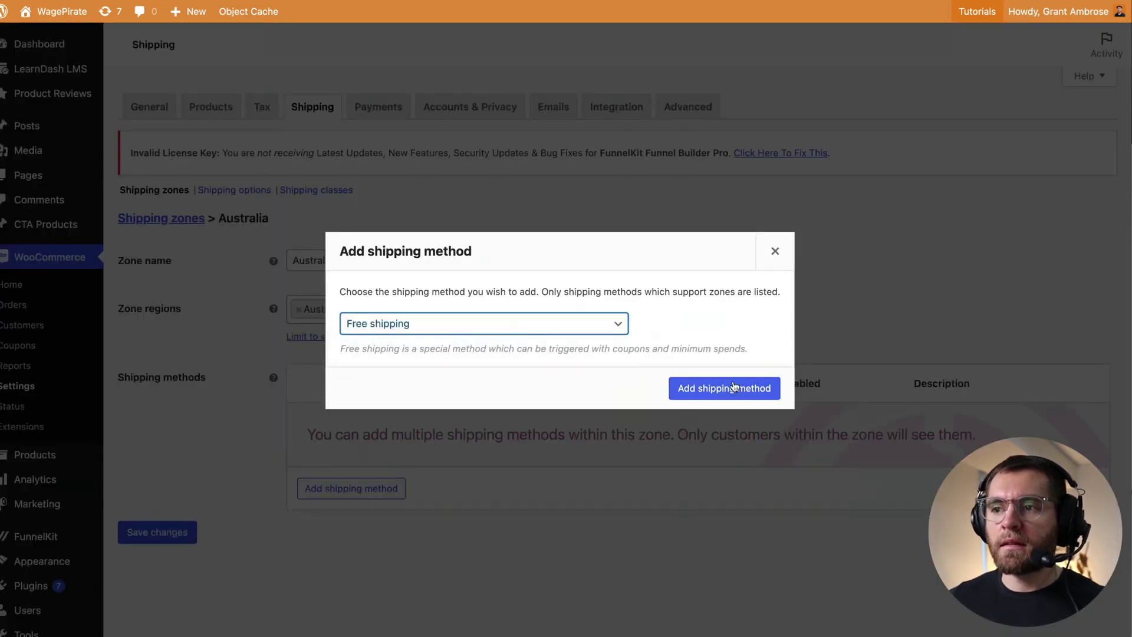
click(746, 388)
Make free shipping require a minimum order amount of 150 and save.
click(340, 441)
click(426, 341)
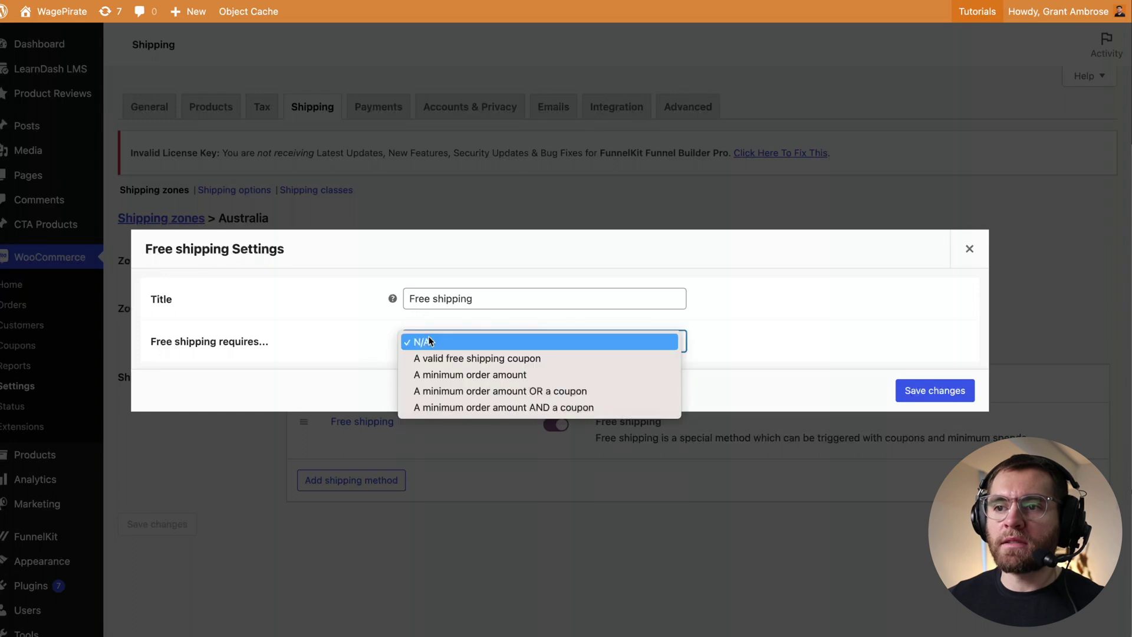
click(496, 375)
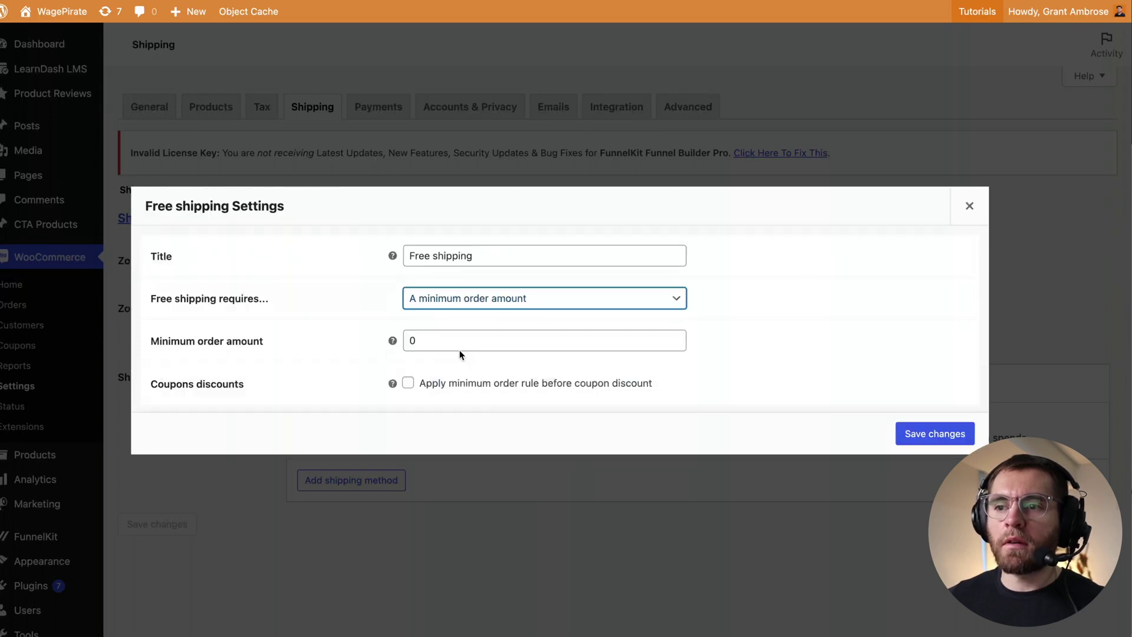
double_click(447, 342)
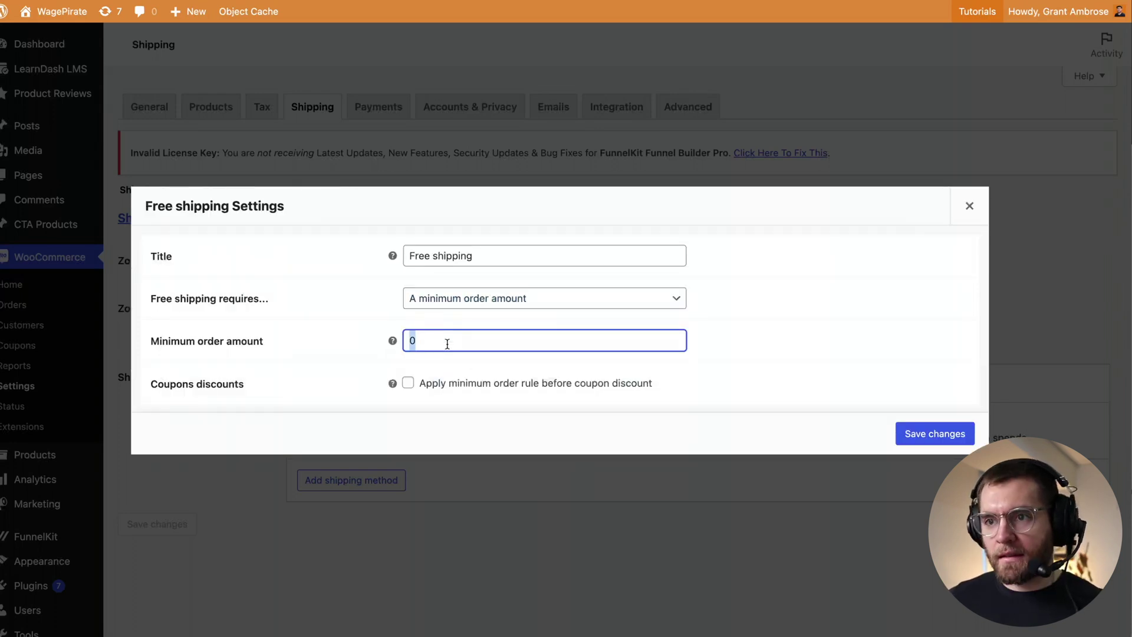
text(150)
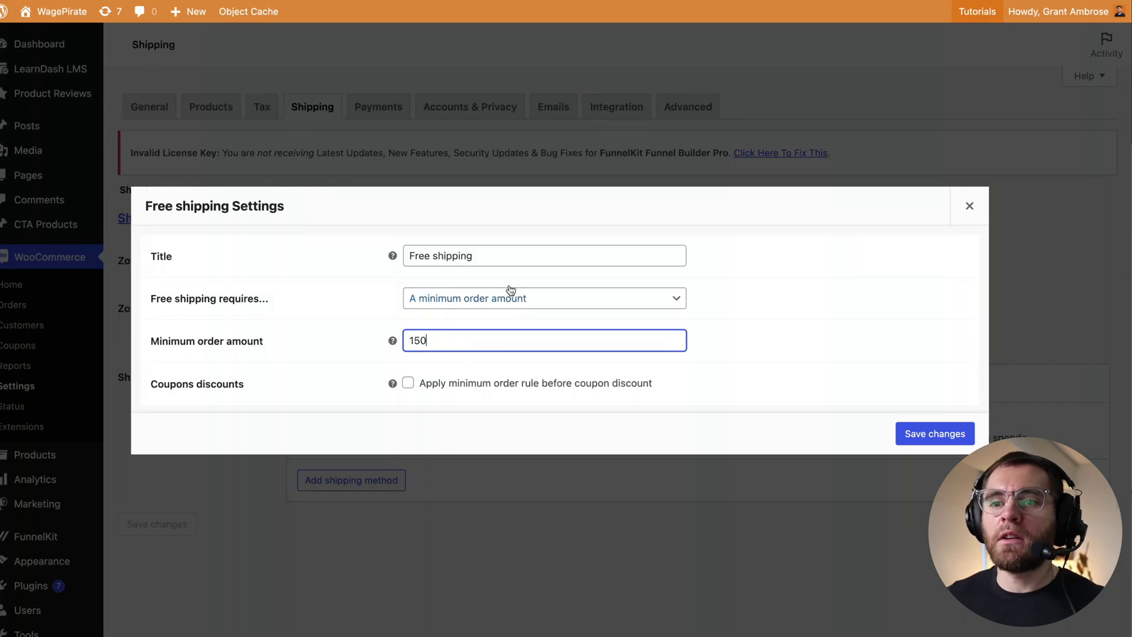
click(939, 435)
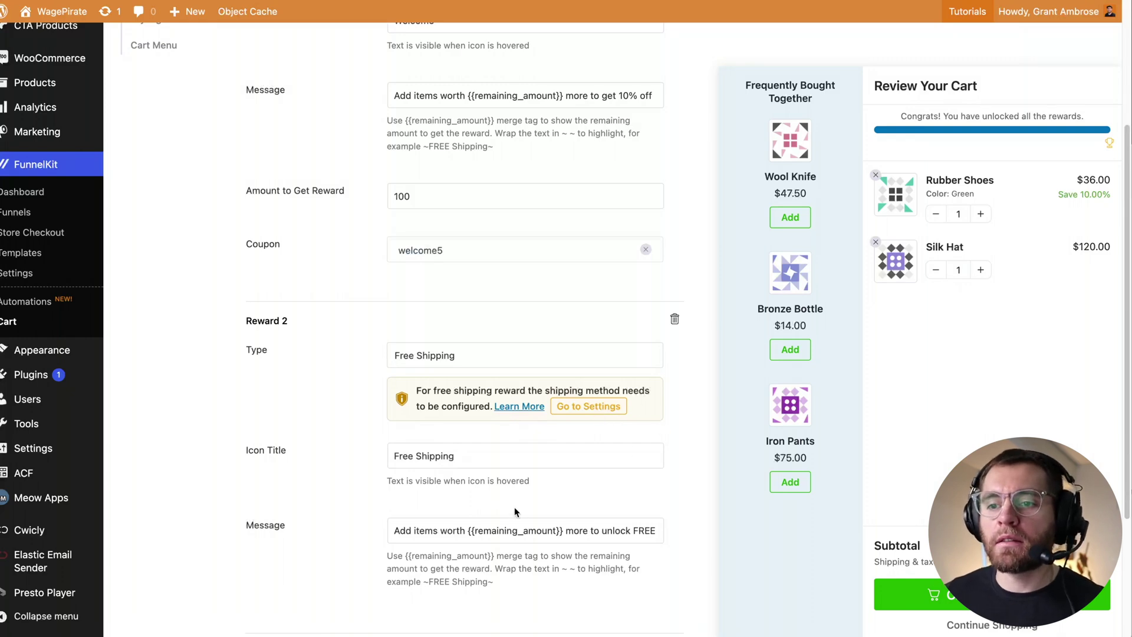
Add a third reward of type Free Gift titled 'Free Gift'.
scroll(515, 510, down, 3)
click(462, 461)
scroll(457, 413, down, 2)
click(454, 407)
click(454, 483)
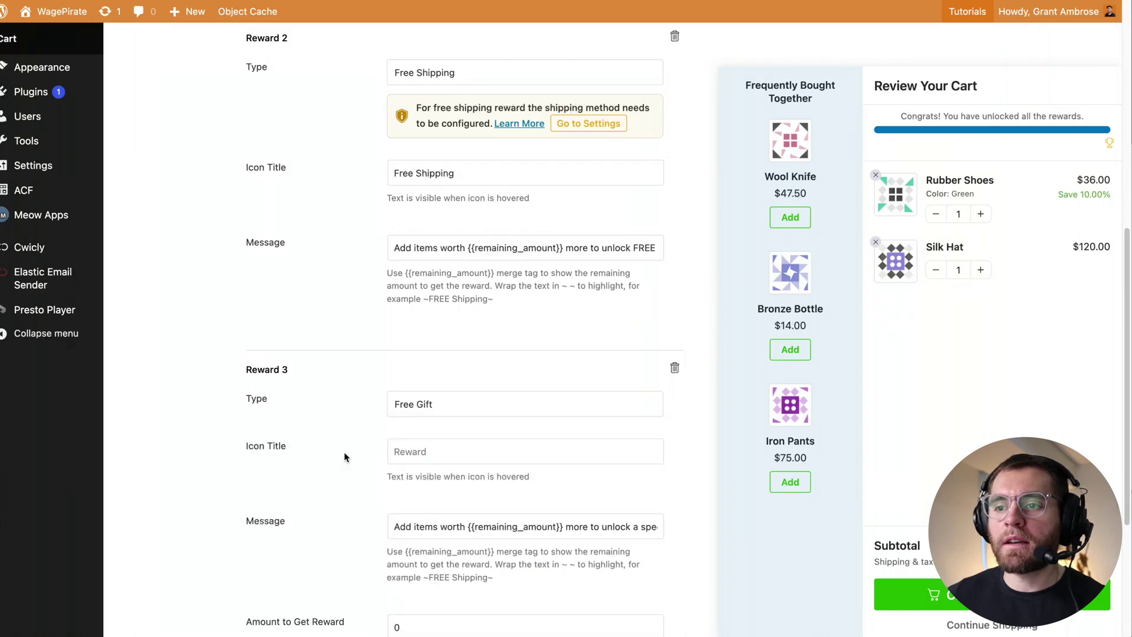
scroll(426, 319, down, 2)
click(426, 319)
text(Free Gift)
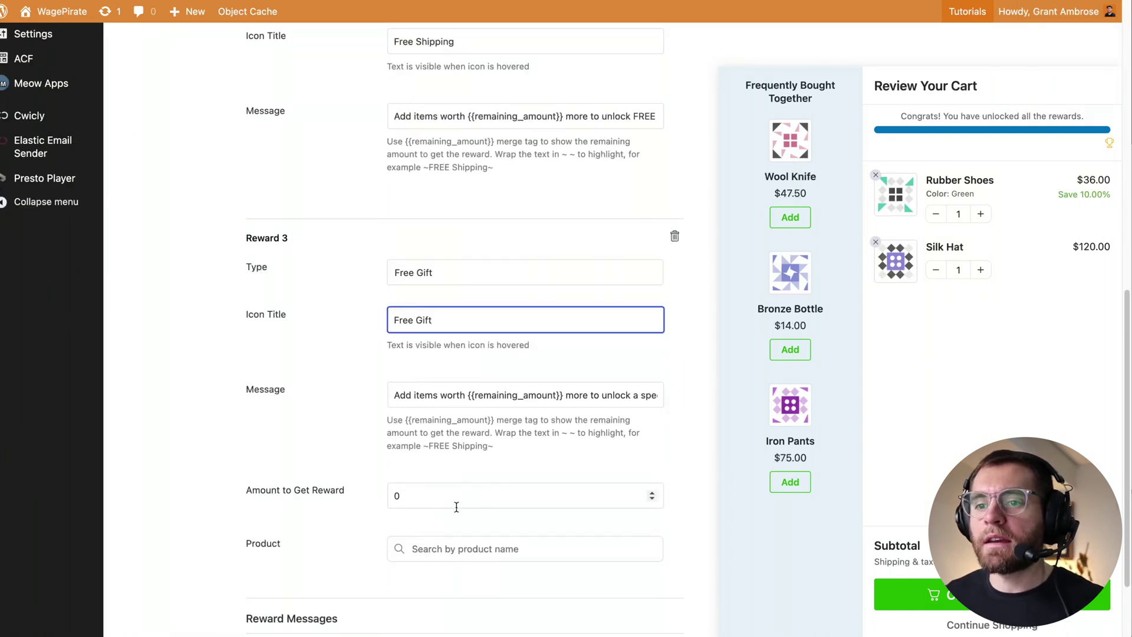
Set the free gift threshold to 180, choose Beanie as the gift, and save.
click(450, 496)
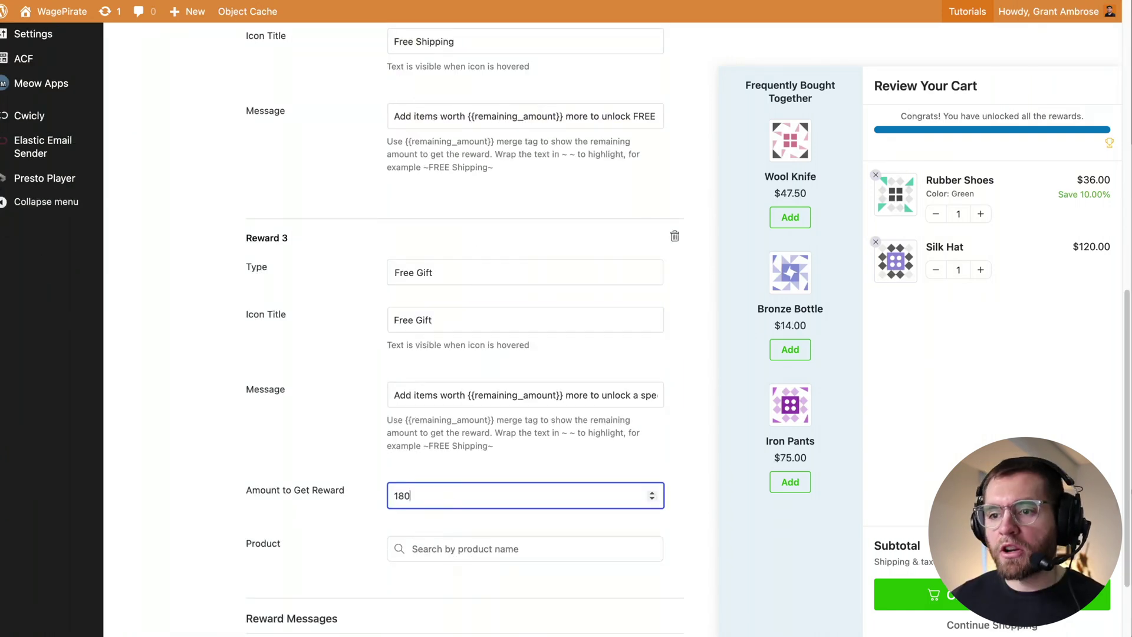
click(225, 498)
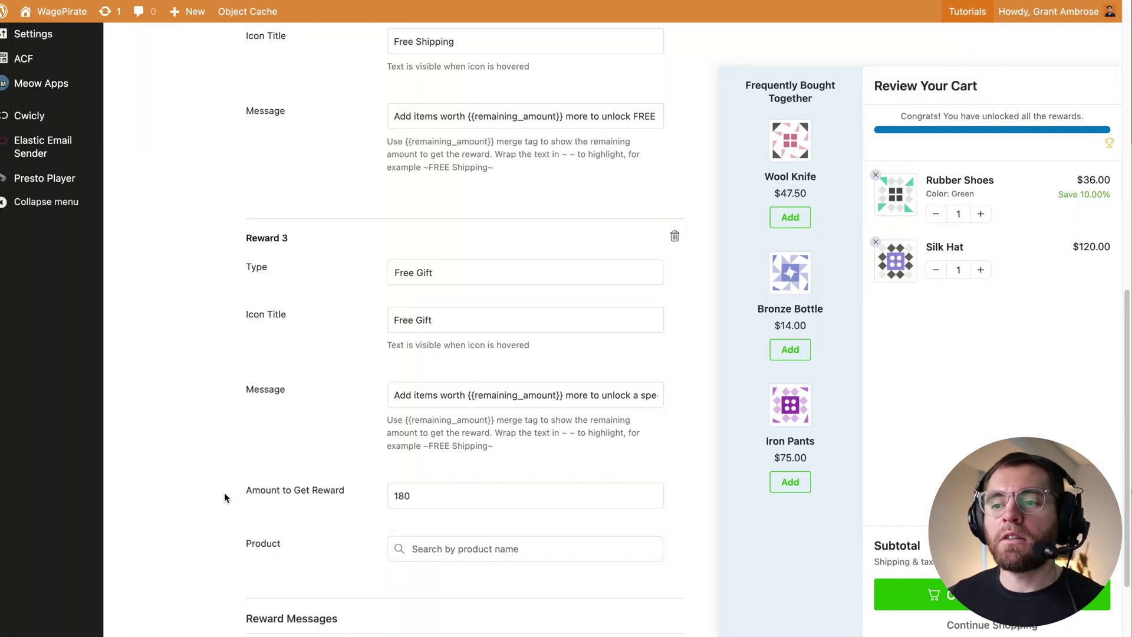
click(414, 547)
text(beanie)
key(Return)
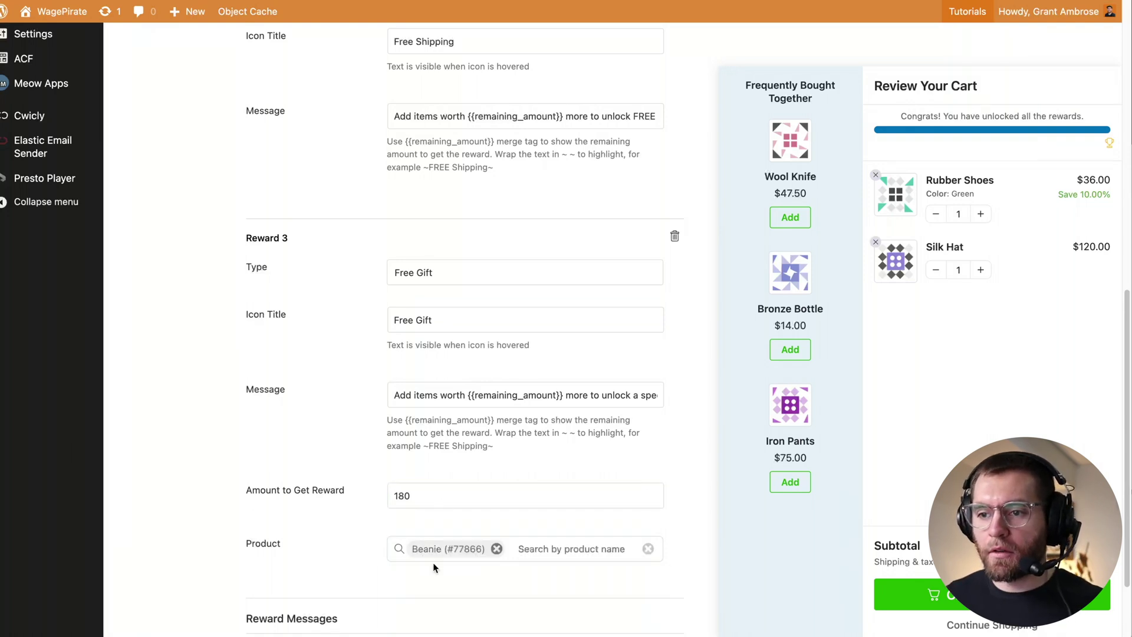
scroll(393, 472, down, 2)
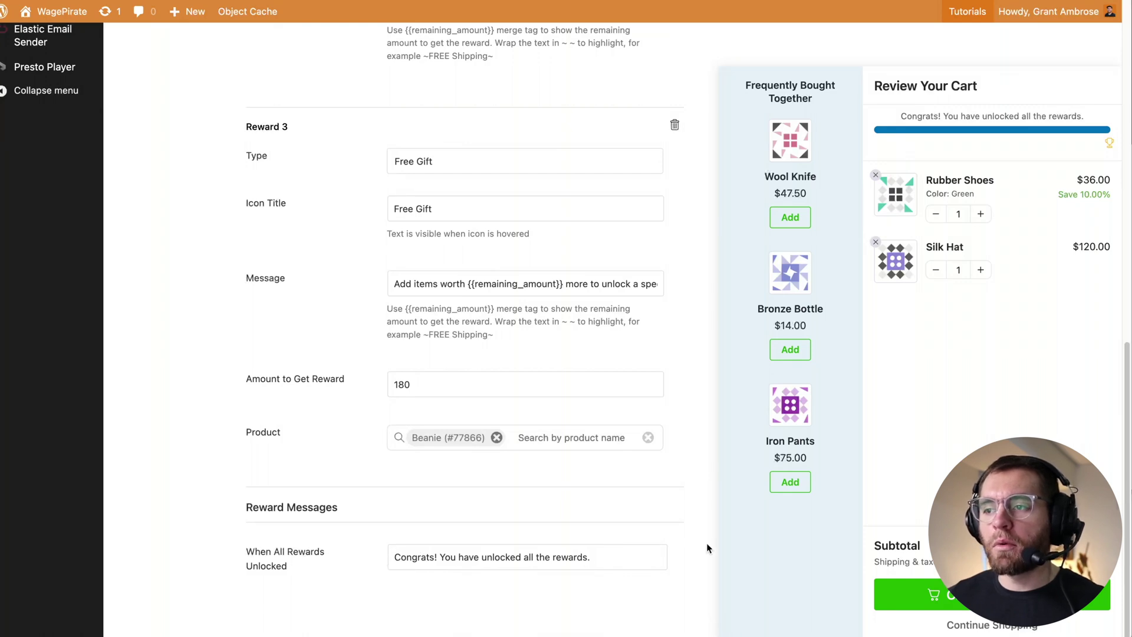
scroll(707, 543, up, 15)
click(678, 99)
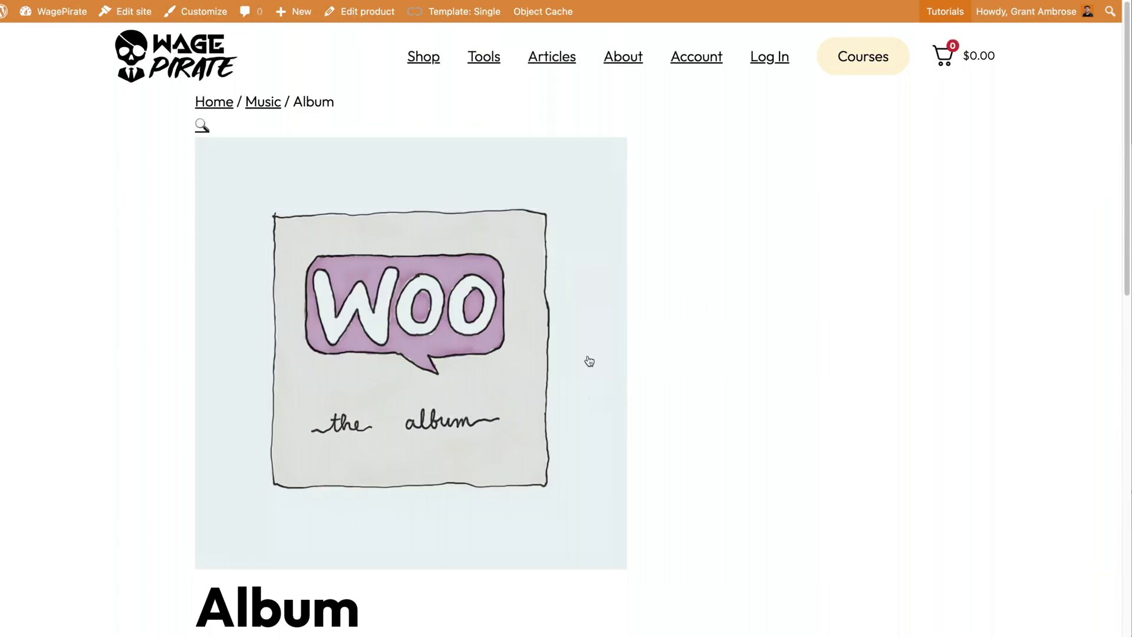
Add the Album to the storefront cart and change the discount message from 10% to 5%.
scroll(566, 384, down, 5)
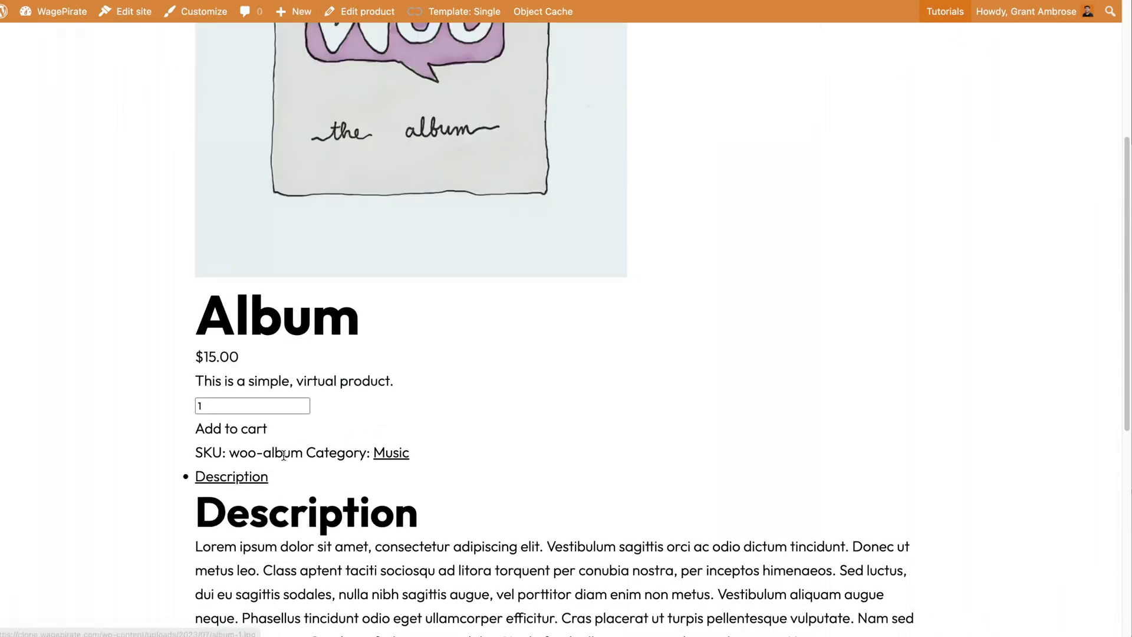
click(243, 434)
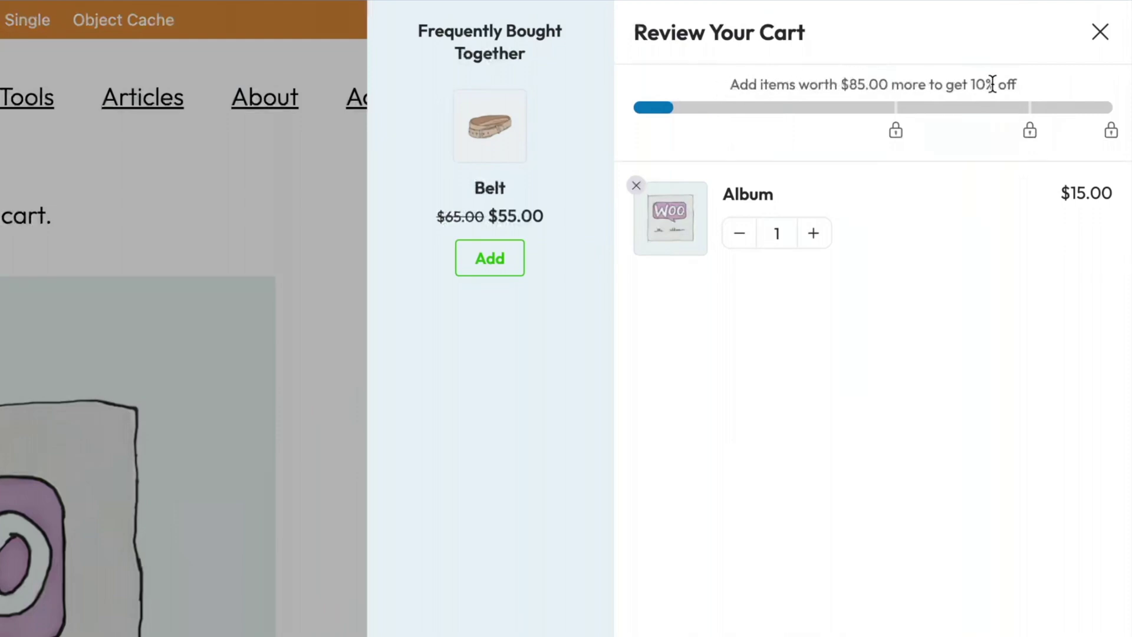
drag(1018, 85, 970, 84)
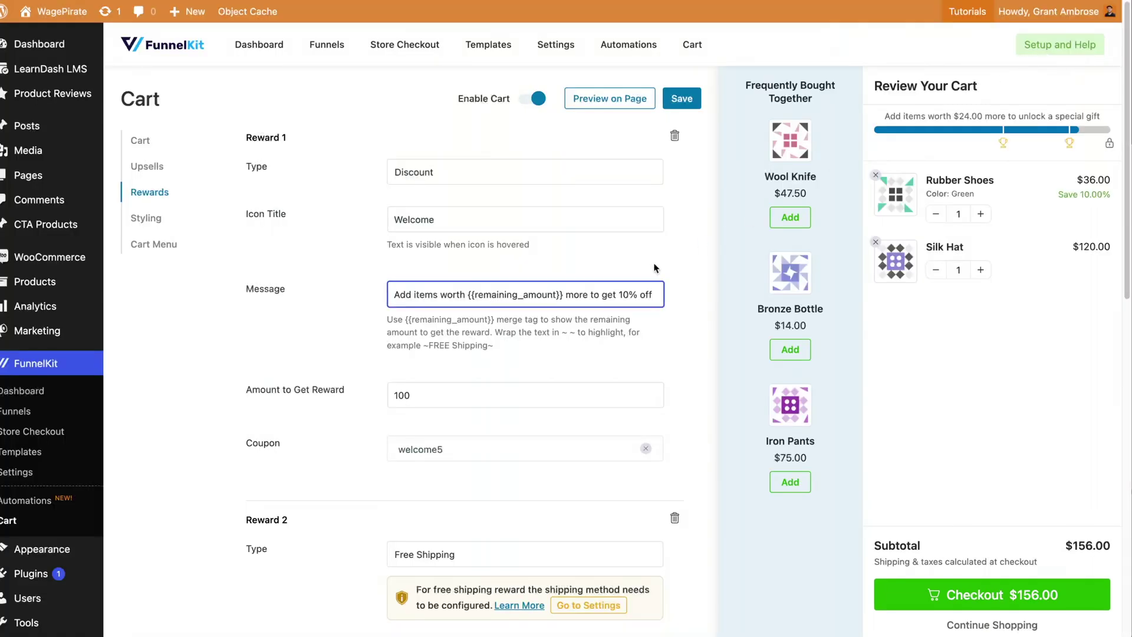
text(5)
click(682, 100)
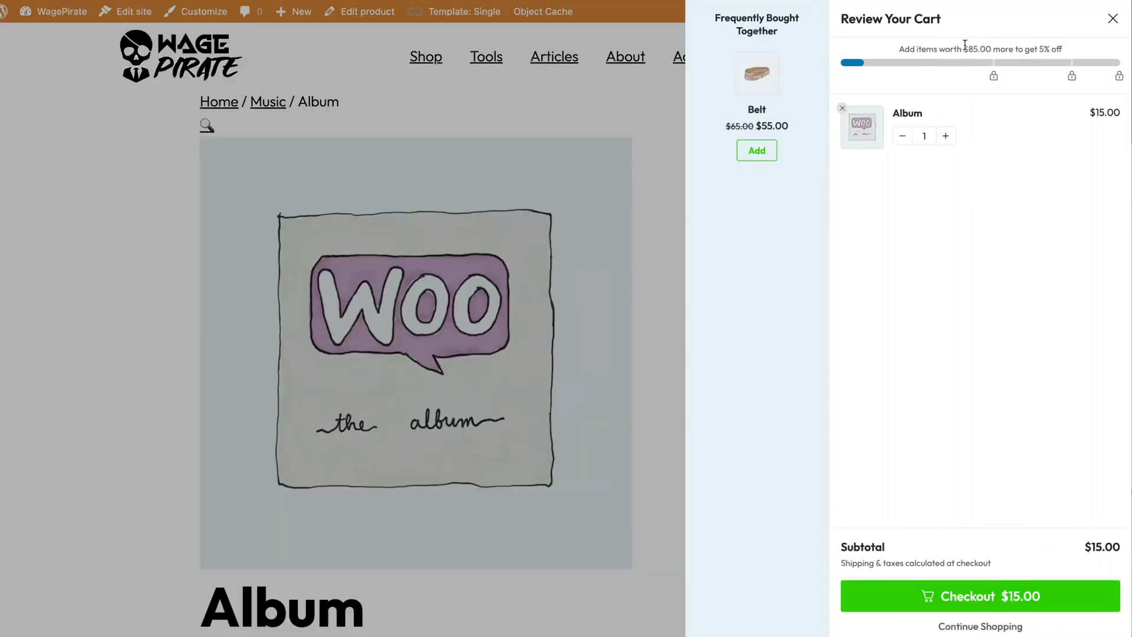
Retitle Reward 1's icon to 'Welcome Discount' and save.
drag(964, 44, 984, 46)
click(1044, 47)
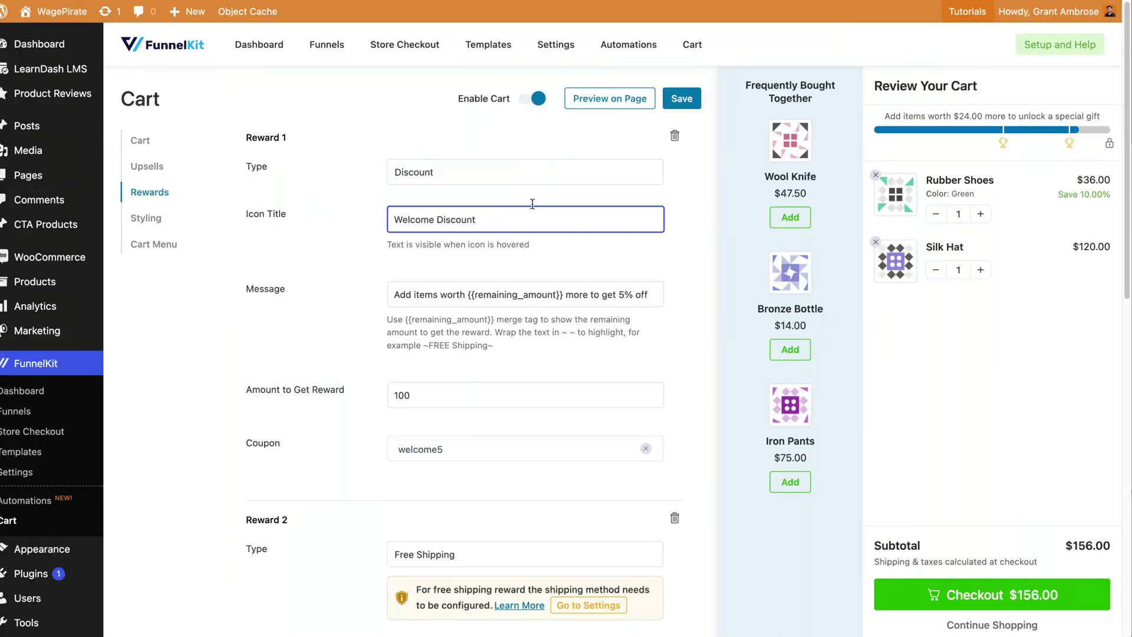
click(682, 98)
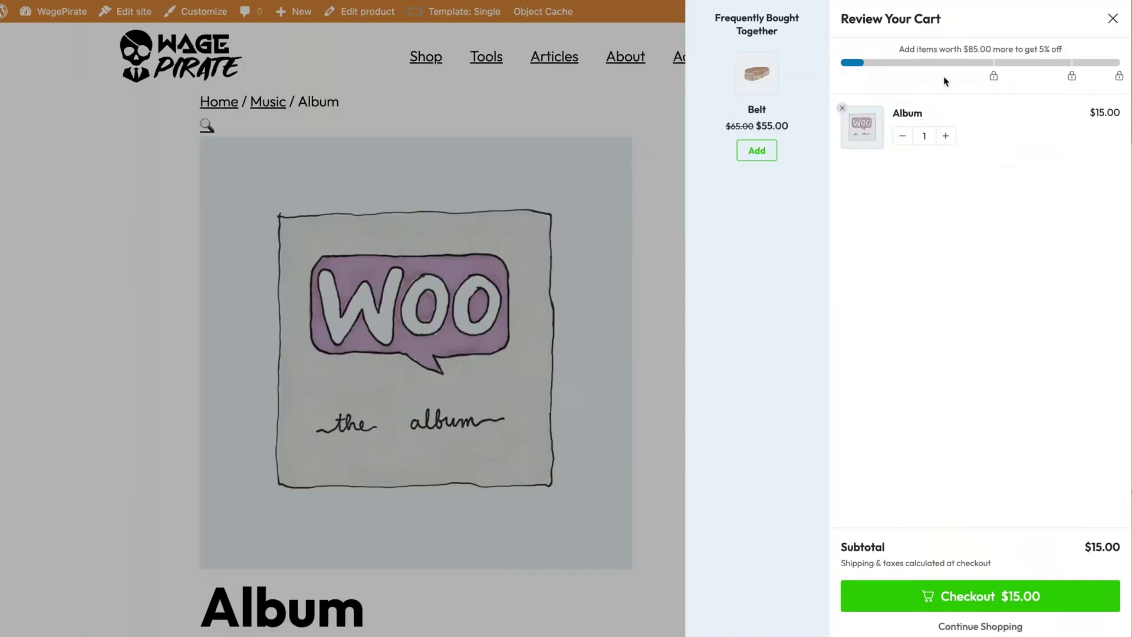
Add the Cap and Beanie with Logo to the cart from the Shop listing.
click(462, 97)
click(411, 59)
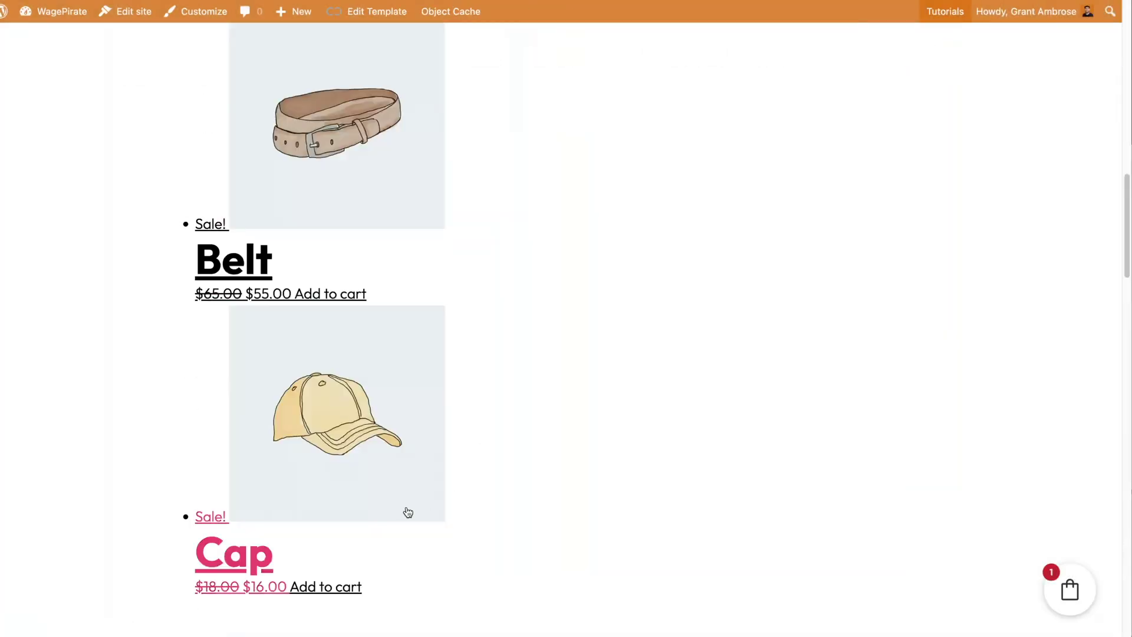
click(338, 588)
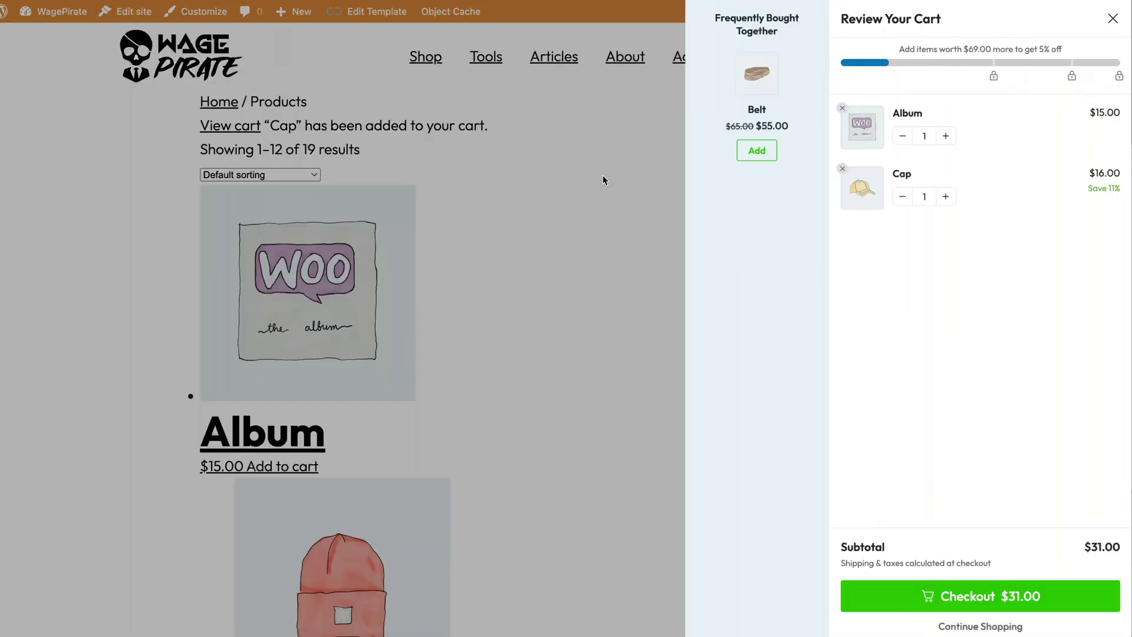
click(603, 180)
scroll(554, 457, down, 10)
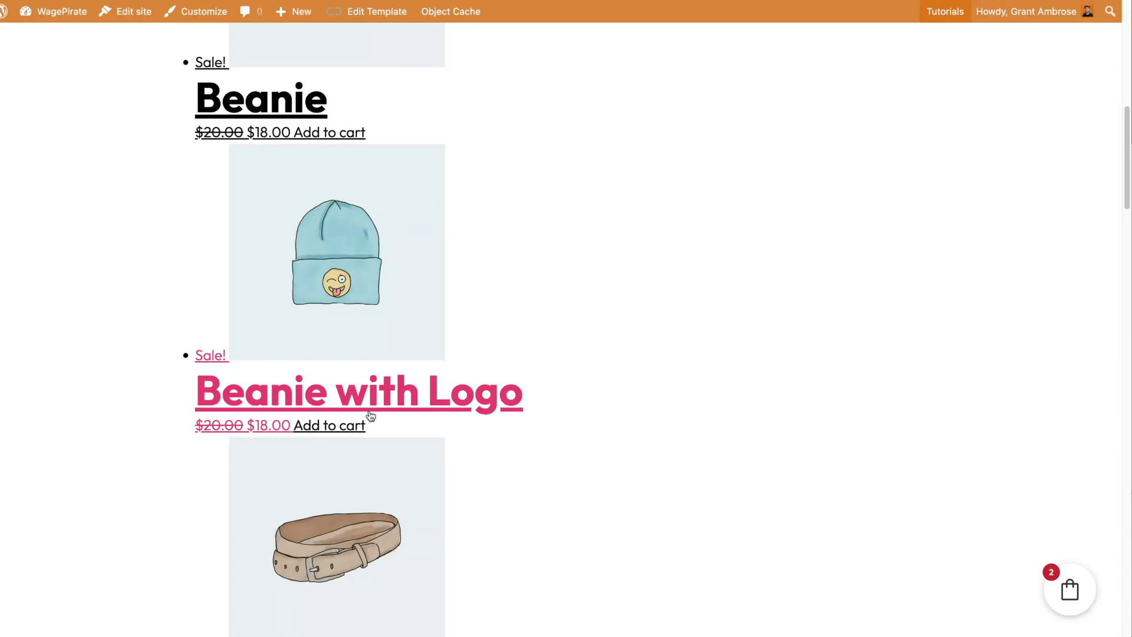
click(357, 426)
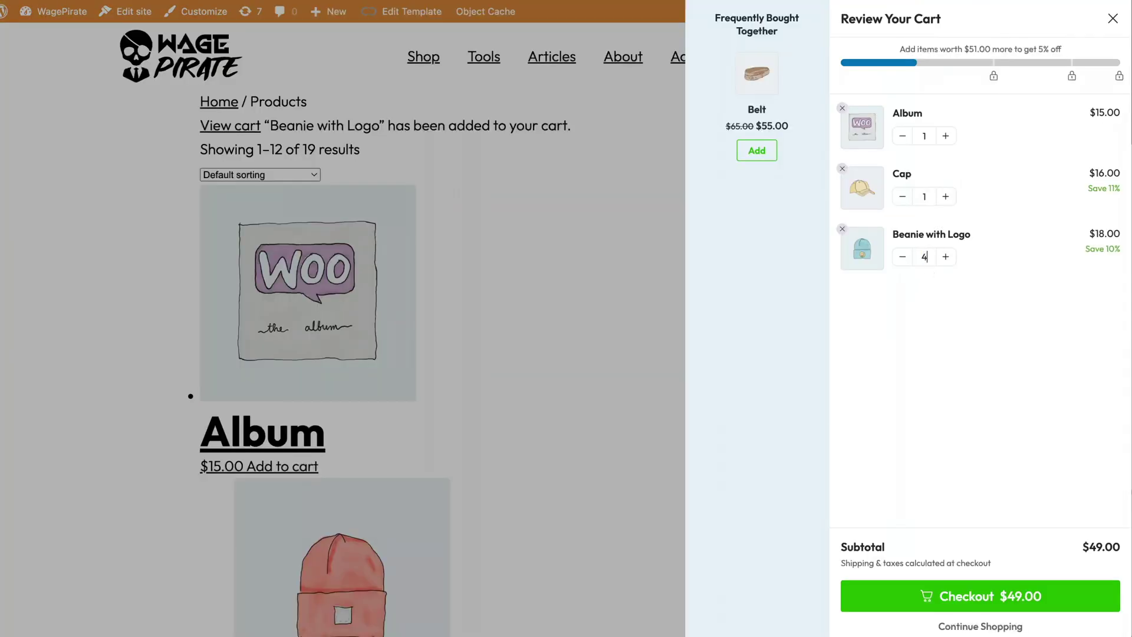
text(5)
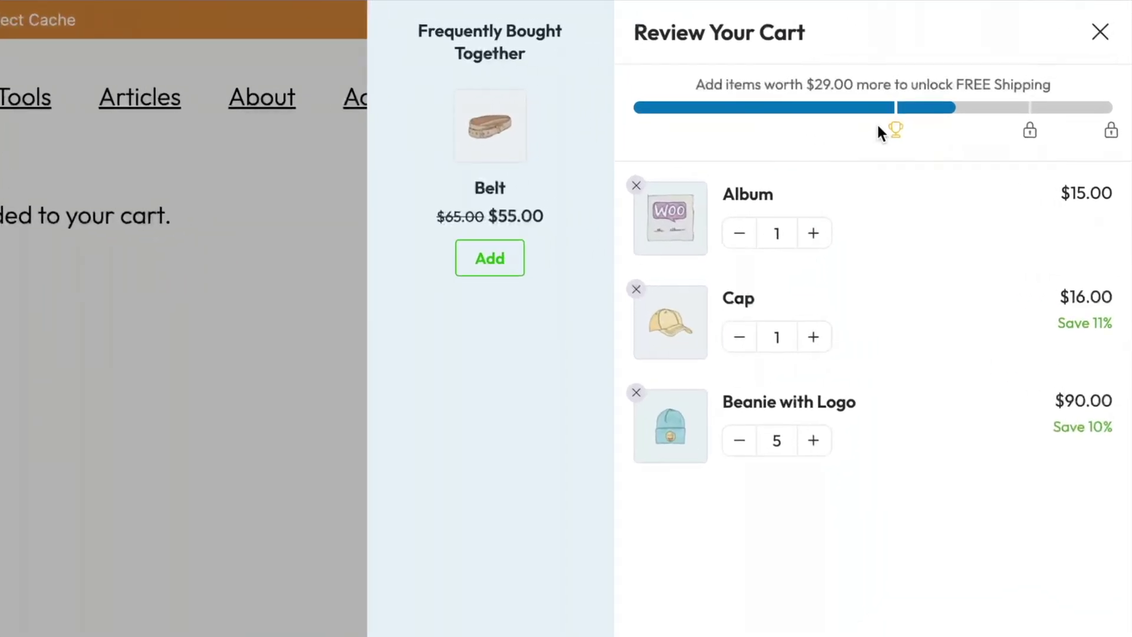
mouse_move(891, 127)
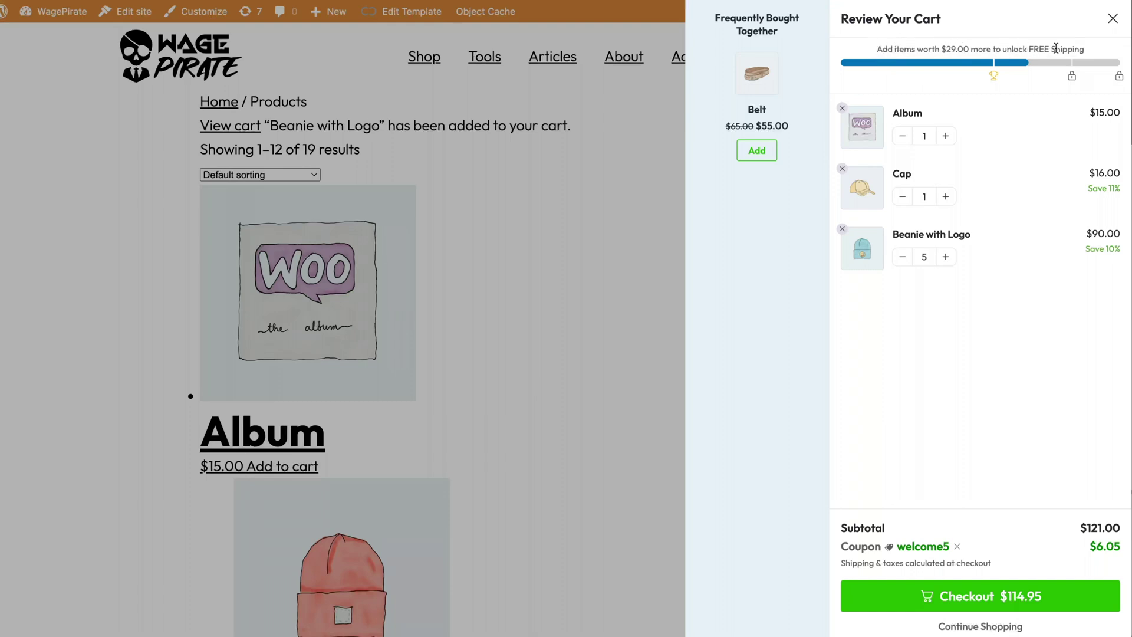
mouse_move(1072, 77)
click(592, 243)
Add more Albums (quantity 3) and Beanies with Logo (quantity 7) until all rewards unlock.
scroll(515, 481, down, 4)
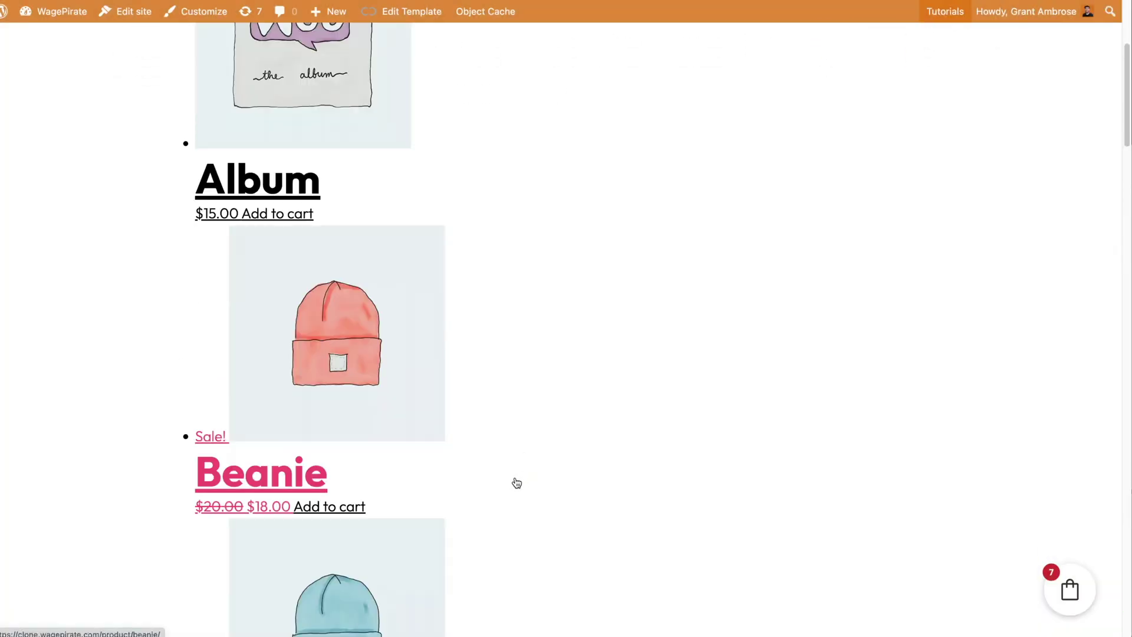
click(275, 222)
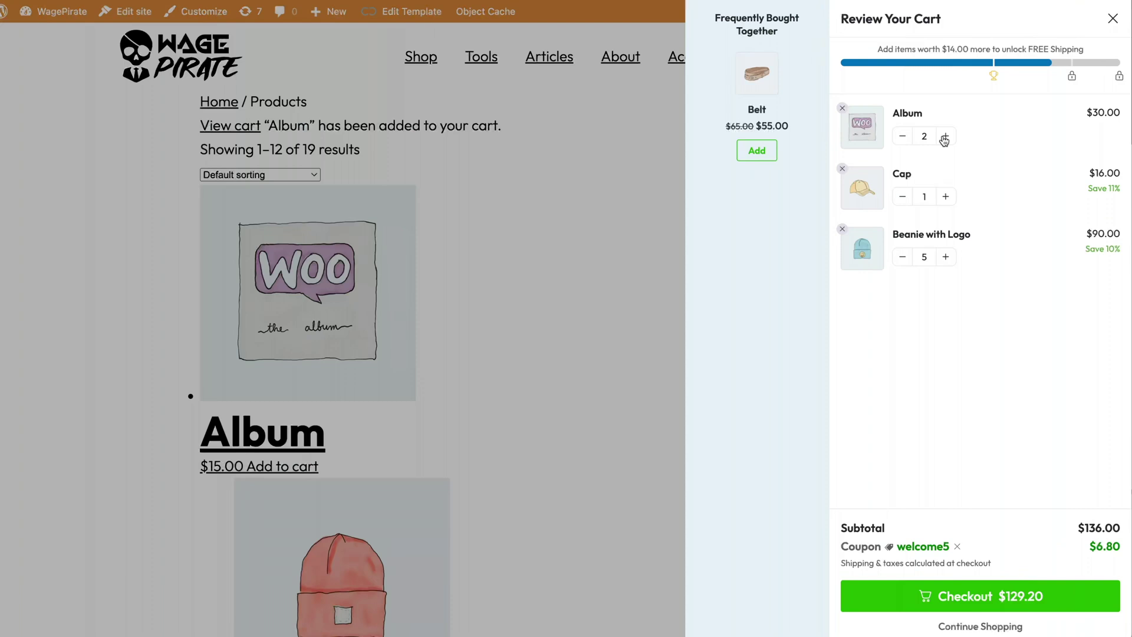
click(946, 136)
mouse_move(1072, 73)
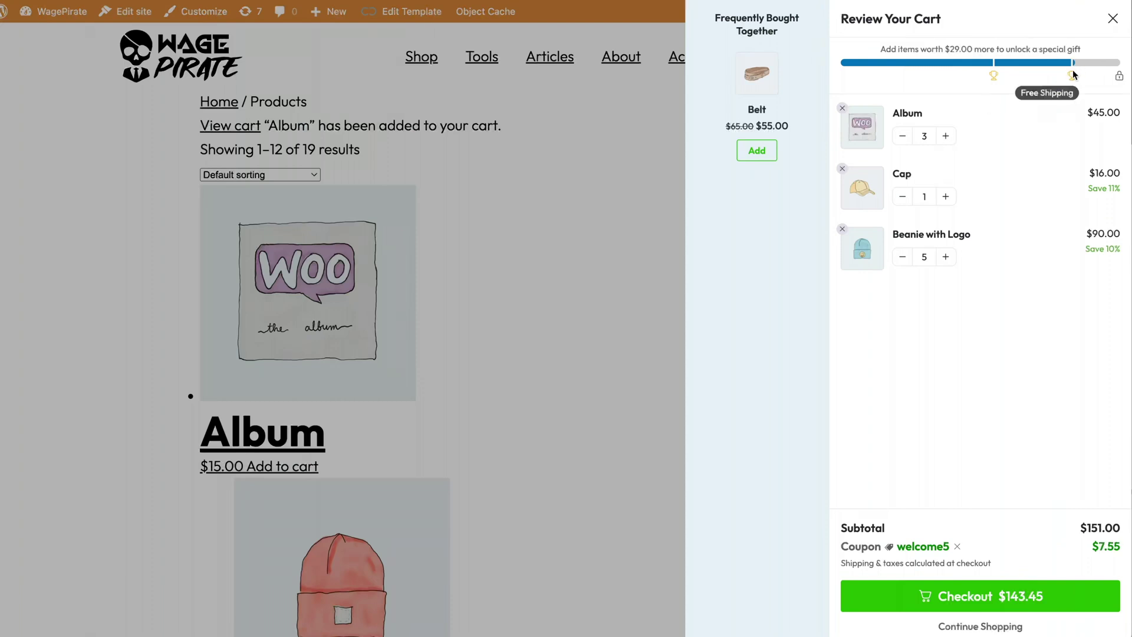
mouse_move(1119, 75)
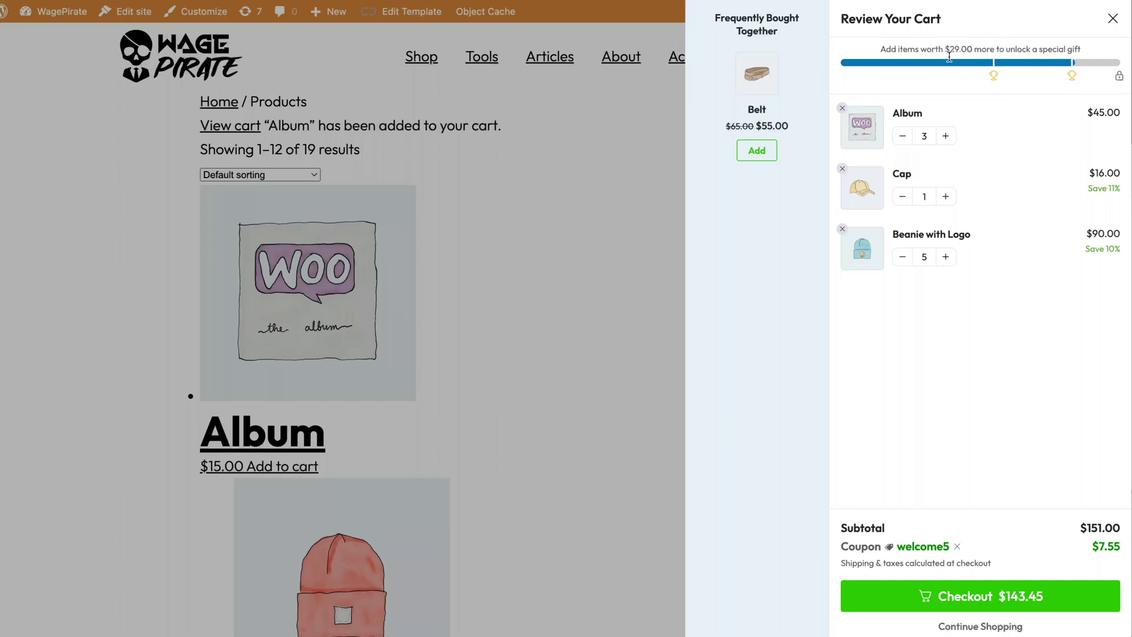
click(505, 301)
scroll(507, 448, down, 12)
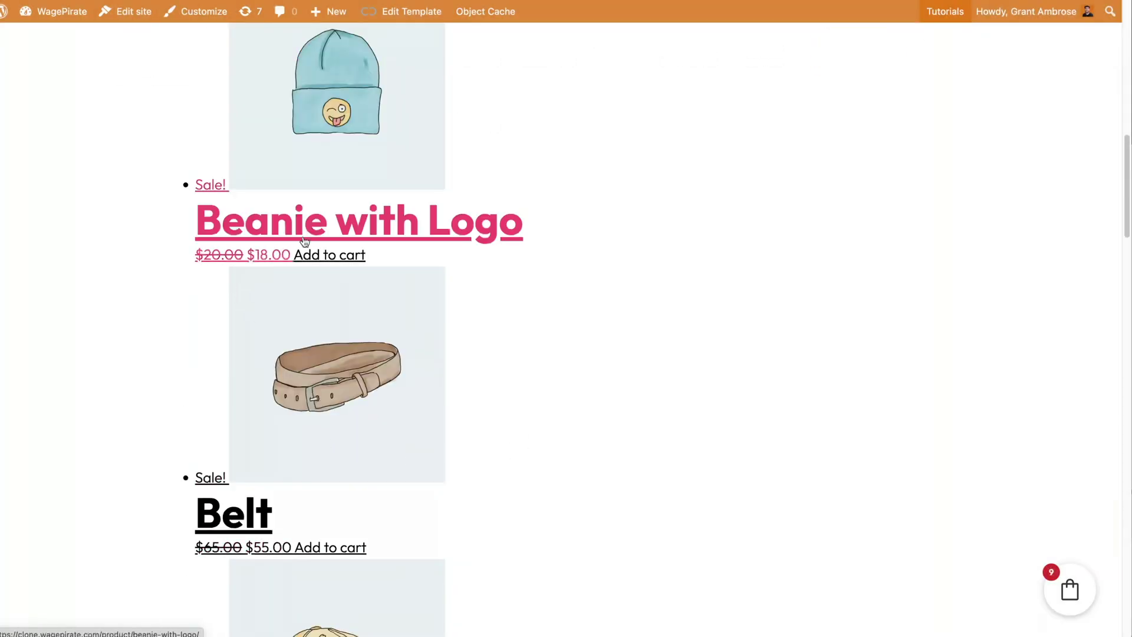
click(341, 254)
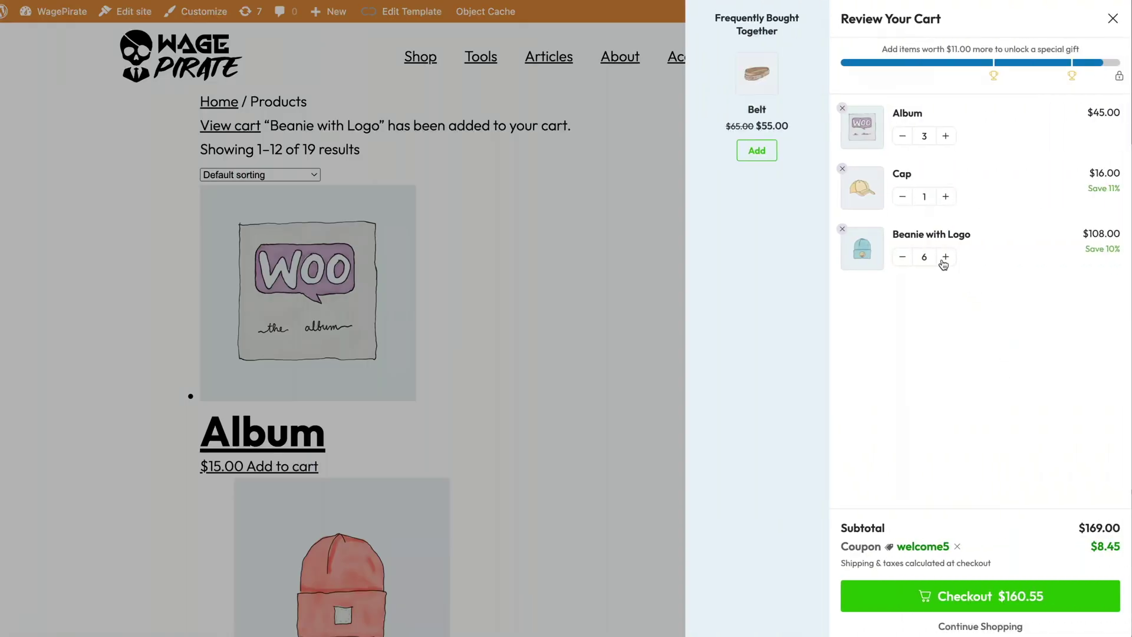
click(944, 258)
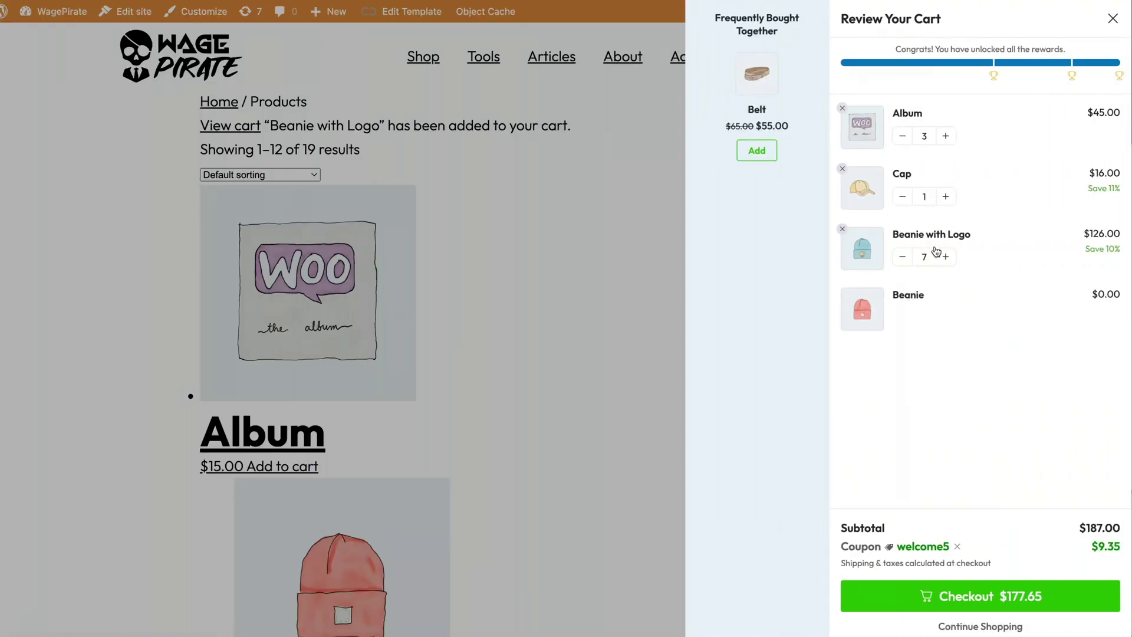